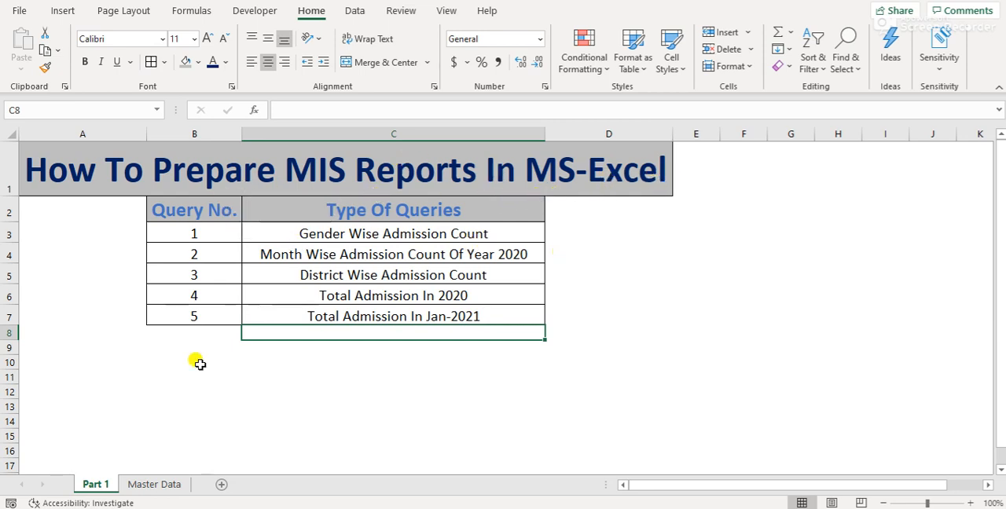
Open the Master Data sheet and review the Sr. No. column from its header to the last record
left_click(153, 484)
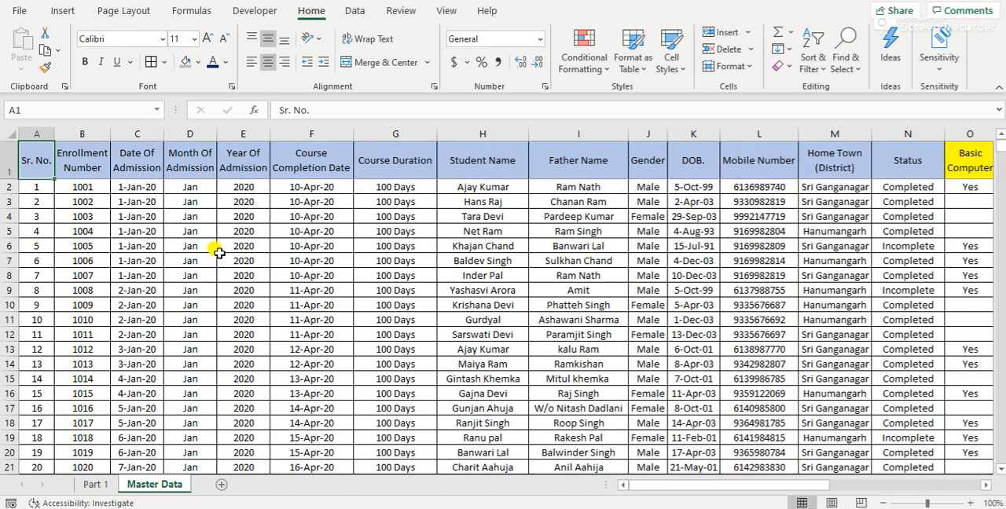
key("Down")
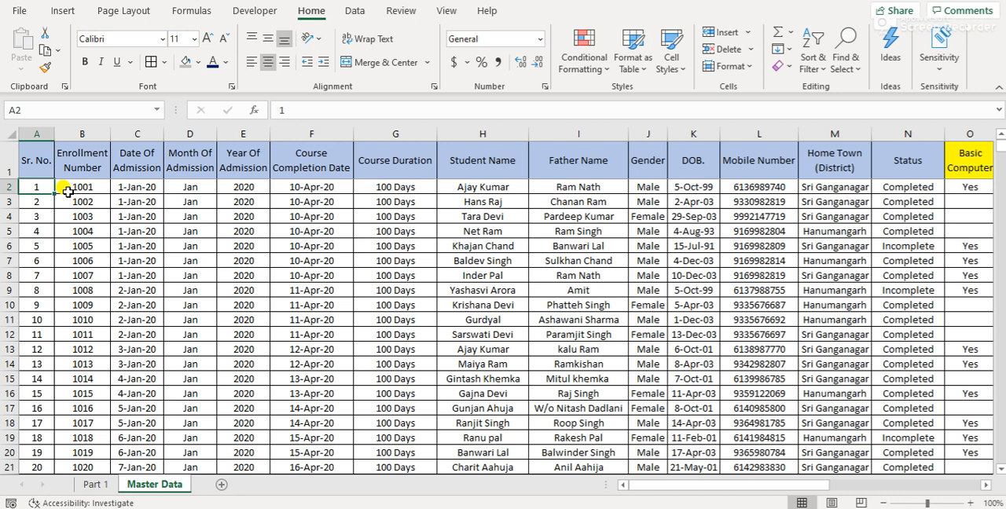
key("Up")
key("Down")
key("ctrl+Down")
key("ctrl+Up")
key("Down")
key("Up")
Examine the whole Enrollment Number column
key("Right")
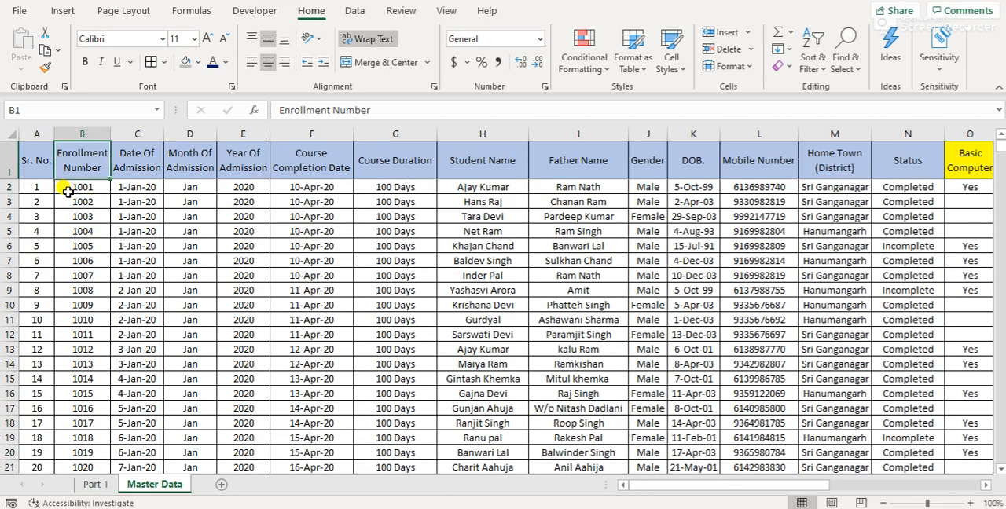
key("ctrl+shift+Down")
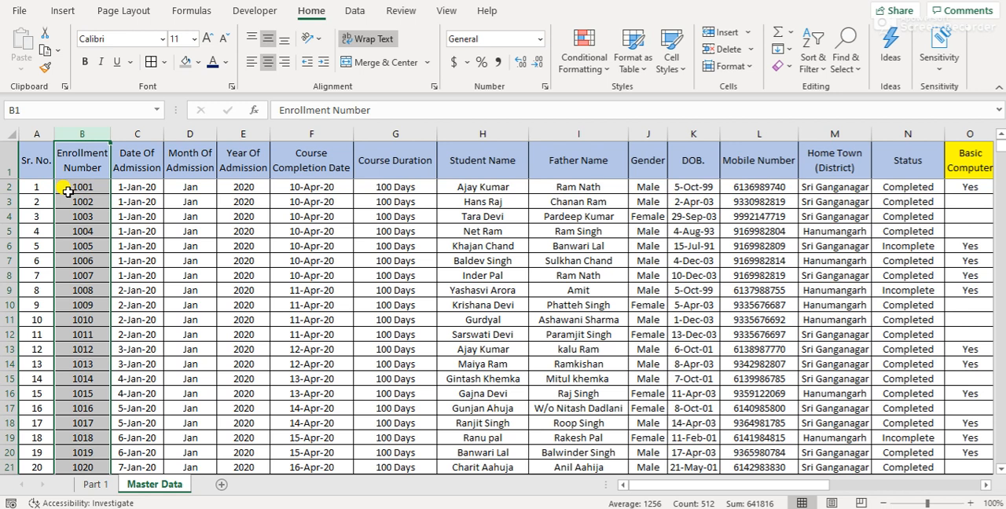
key("Up")
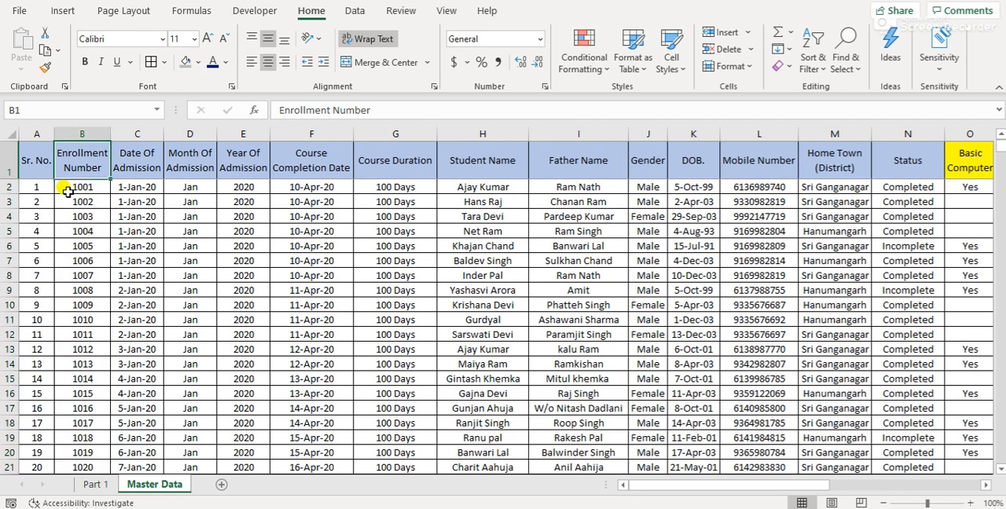
left_click(68, 194)
key("ctrl+space")
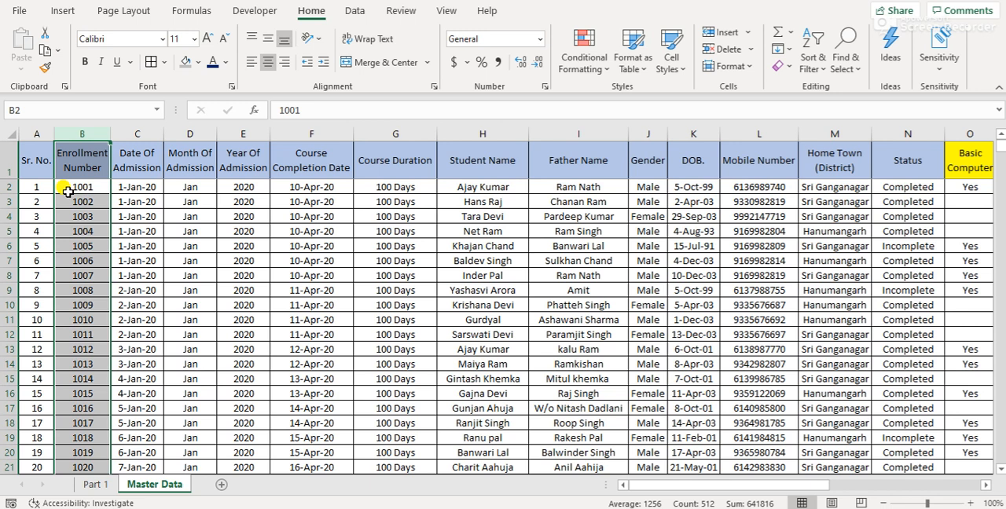
key("Up")
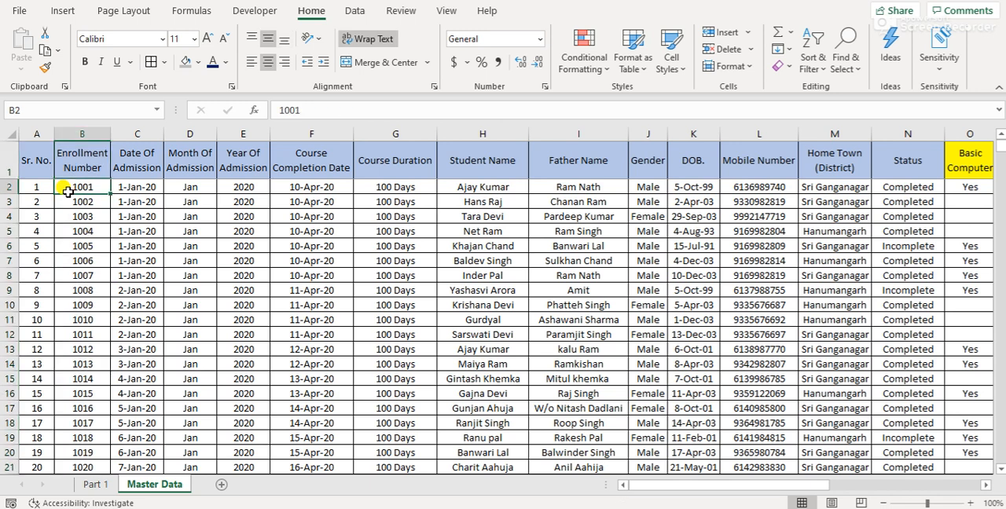
Examine the whole Date Of Admission column
key("Right")
key("ctrl+space")
key("Up")
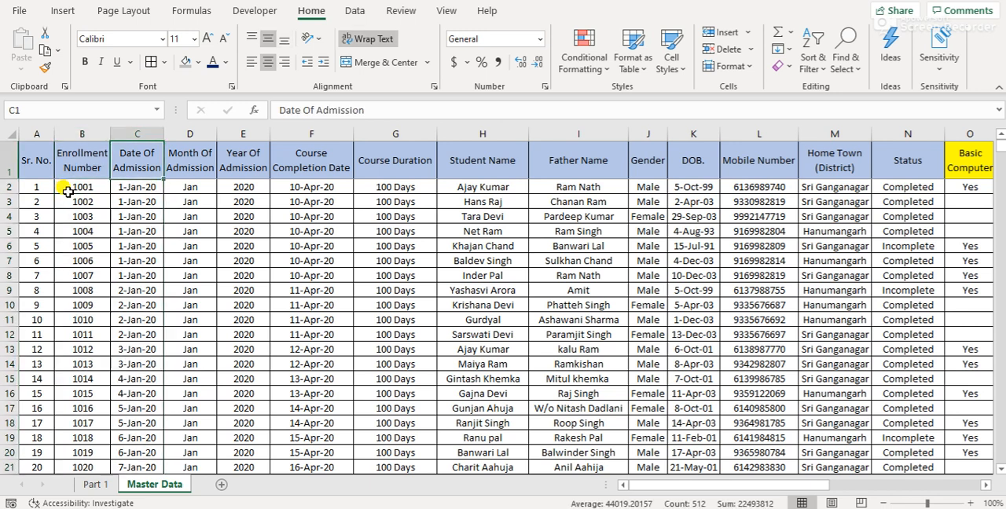
key("Down")
key("ctrl+space")
key("Up")
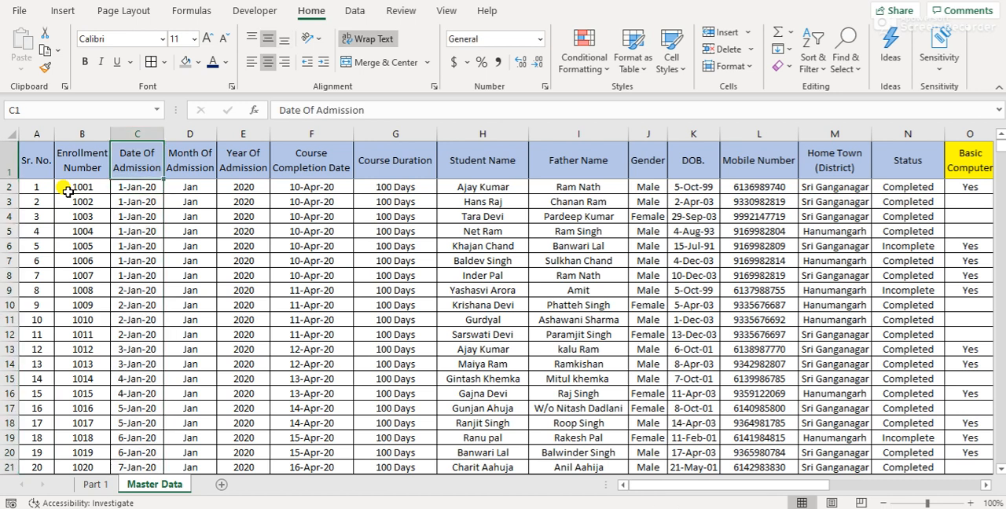
Inspect the formulas behind the Month Of Admission and Year Of Admission columns
key("Right")
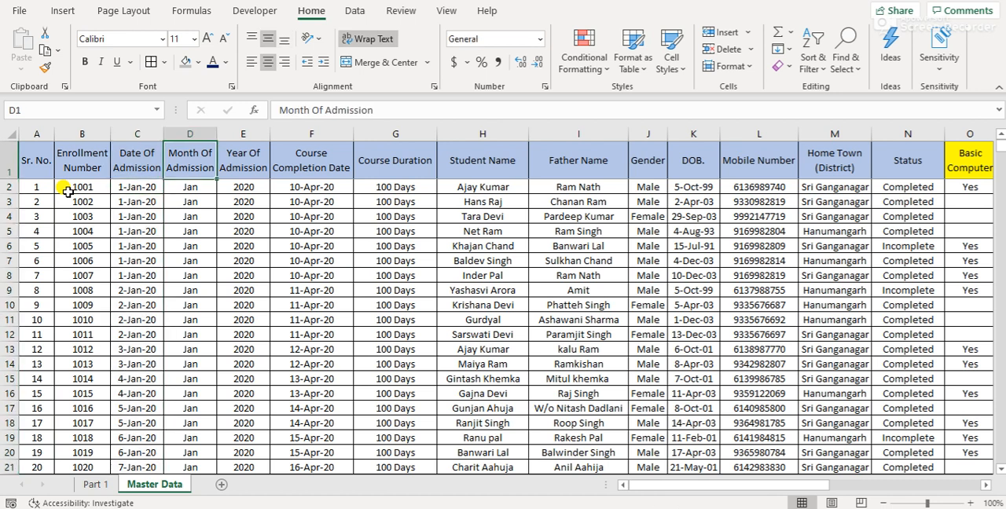
key("ctrl+space")
key("Down")
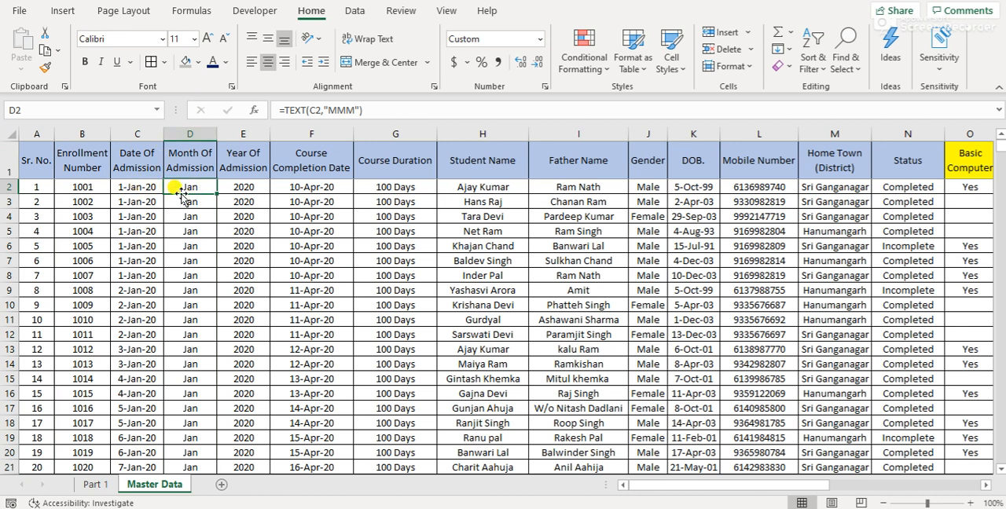
left_click(236, 198)
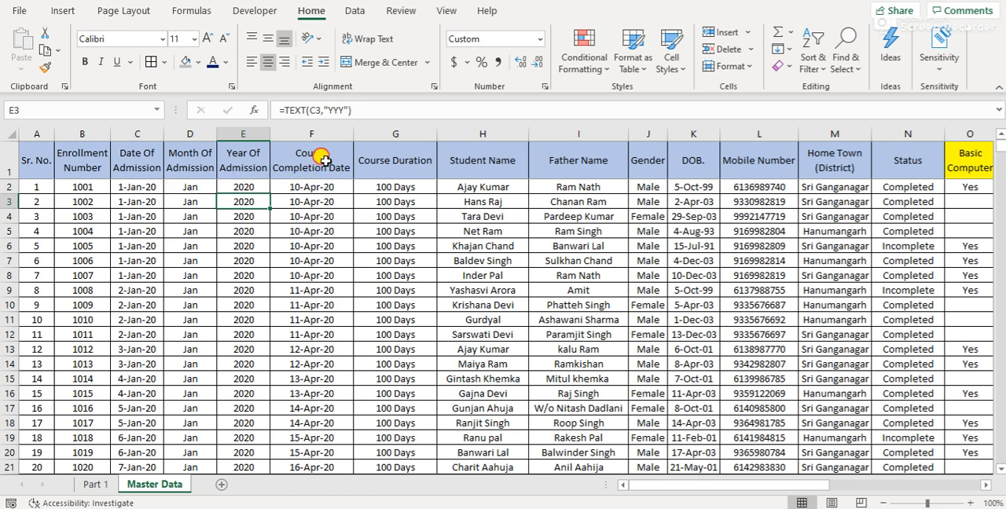
Review the Course Completion Date and Course Duration columns, checking the duration down to the last record
left_click(317, 165)
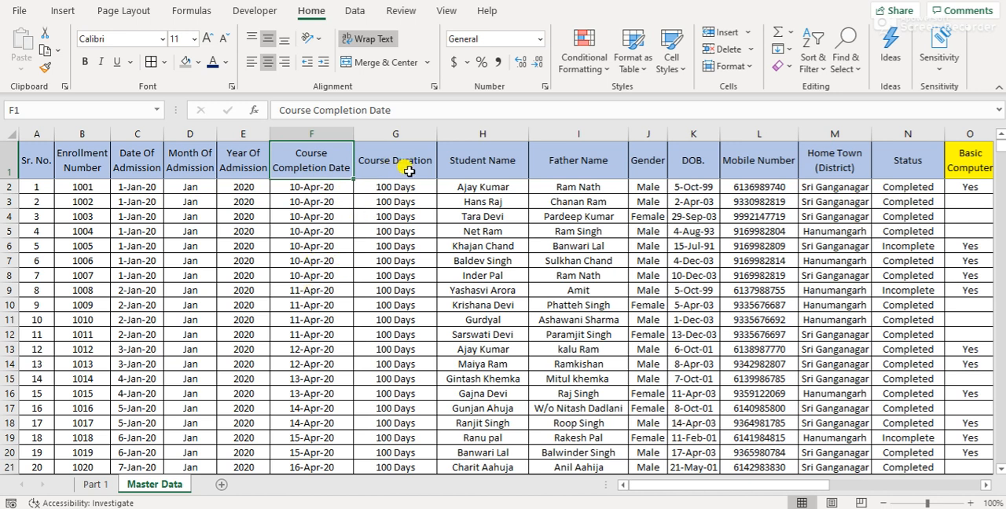
key("Down")
key("Right")
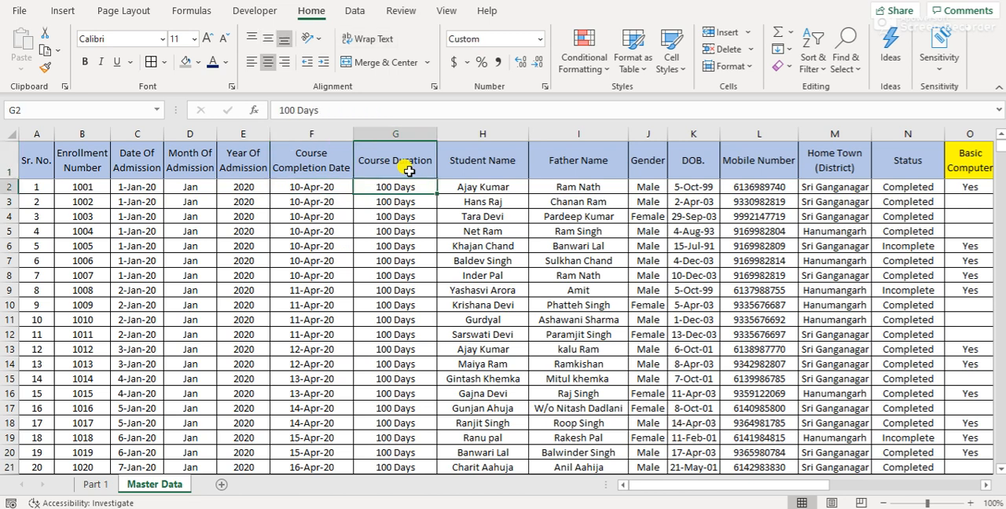
key("ctrl+Down")
key("ctrl+Up")
key("Down")
Go through the student detail headers from Student Name to Status
key("Right")
key("Up")
key("Right")
key("Right")
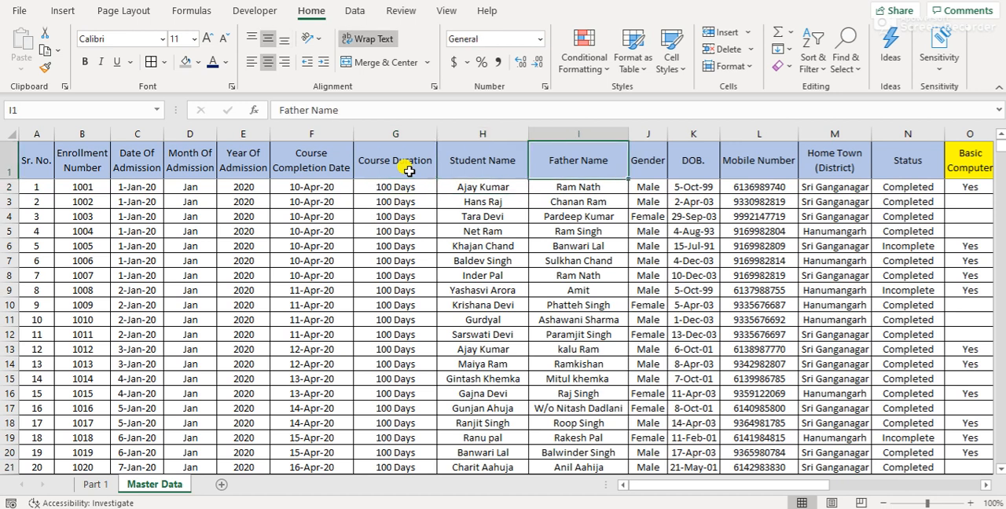
key("Right")
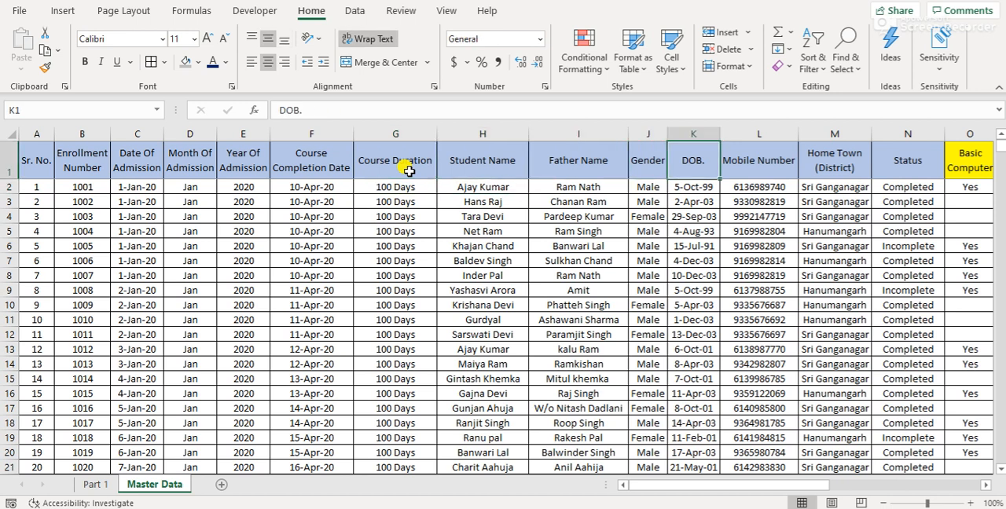
key("Right")
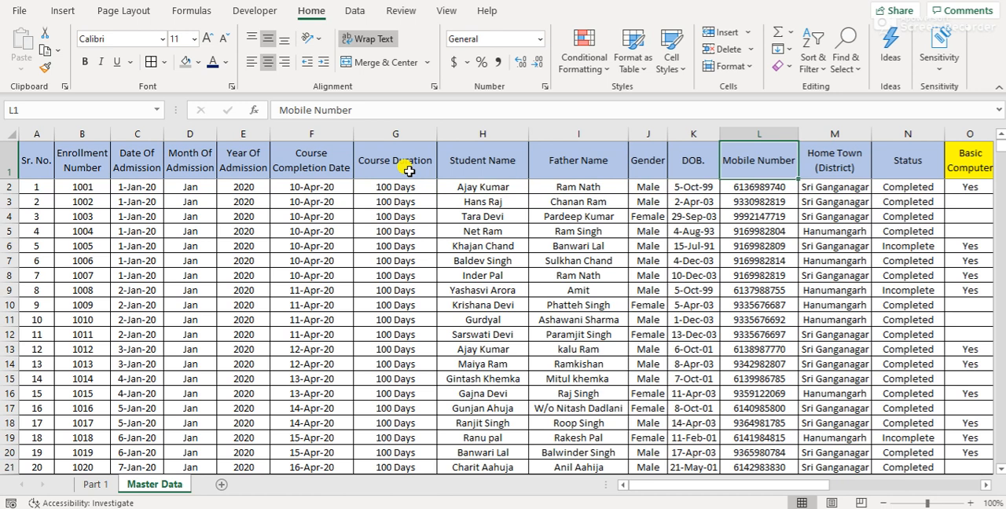
key("Right")
key("Right")
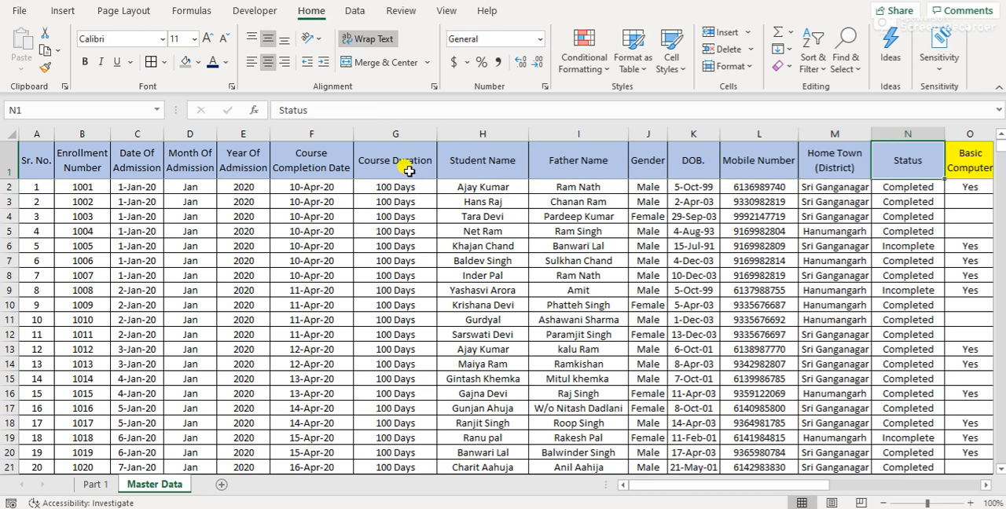
Review the values in the Status column from the first record to the last
key("ctrl+Down")
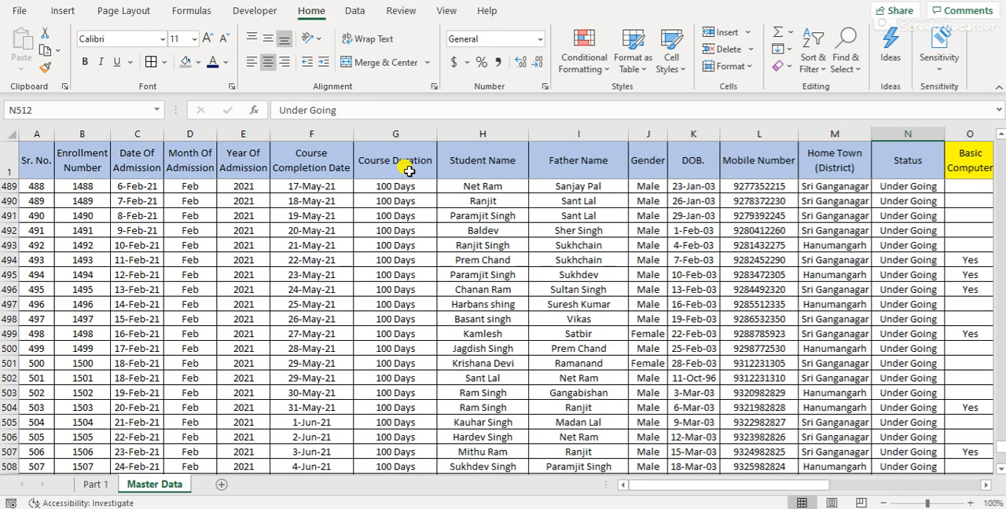
key("ctrl+Up")
key("Down")
key("ctrl+Down")
key("ctrl+Up")
key("Down")
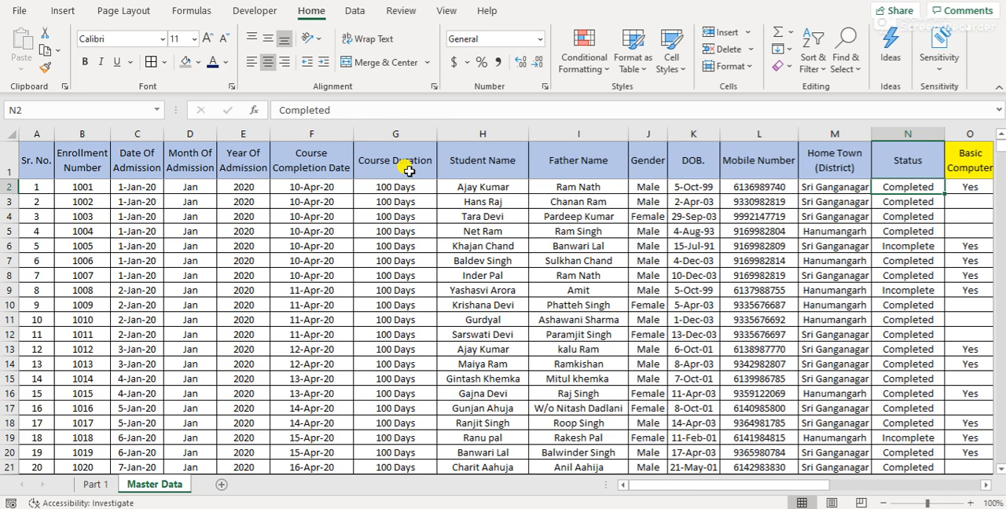
Look over the course headers from Basic Computer to Digital Marketing, ending back at Basic Computer
key("Right")
key("Up")
key("Right")
key("Right")
key("Right")
key("Right")
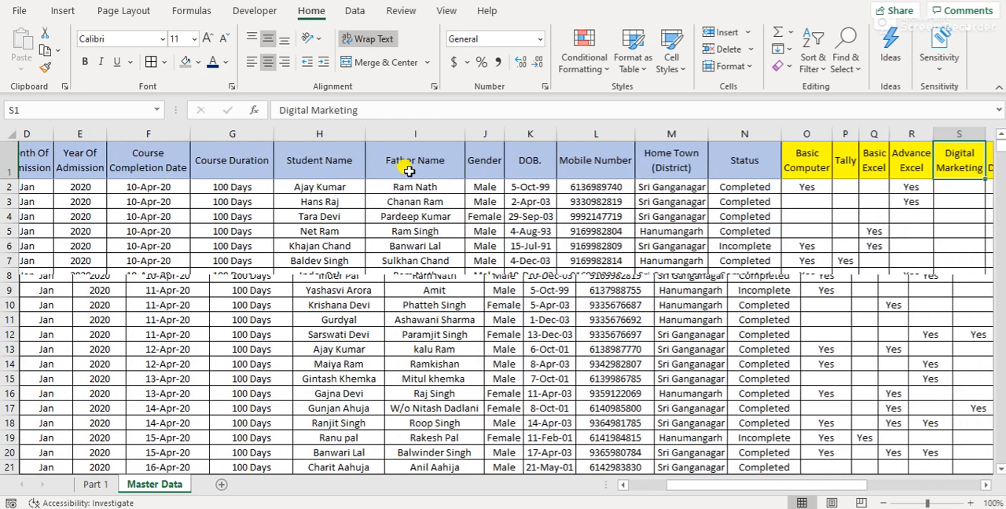
key("Left")
key("Left")
key("Left")
key("Left")
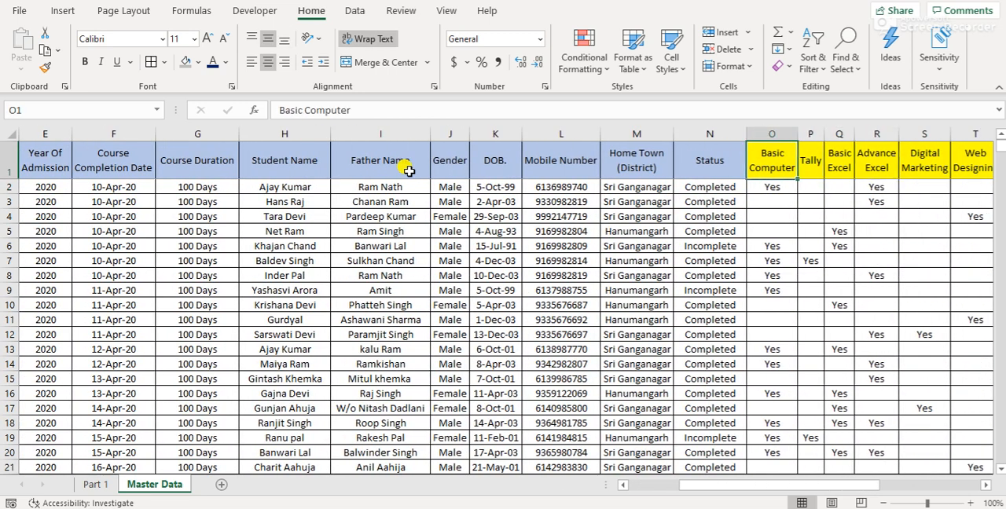
Select the course headers from Basic Computer to Cyber Security, O1:W1, to review the courses on offer
key("ctrl+shift+Right")
key("shift+Left")
key("shift+Left")
key("shift+Left")
key("shift+Left")
key("shift+Left")
key("shift+Left")
key("shift+Left")
key("shift+Left")
key("shift+Right")
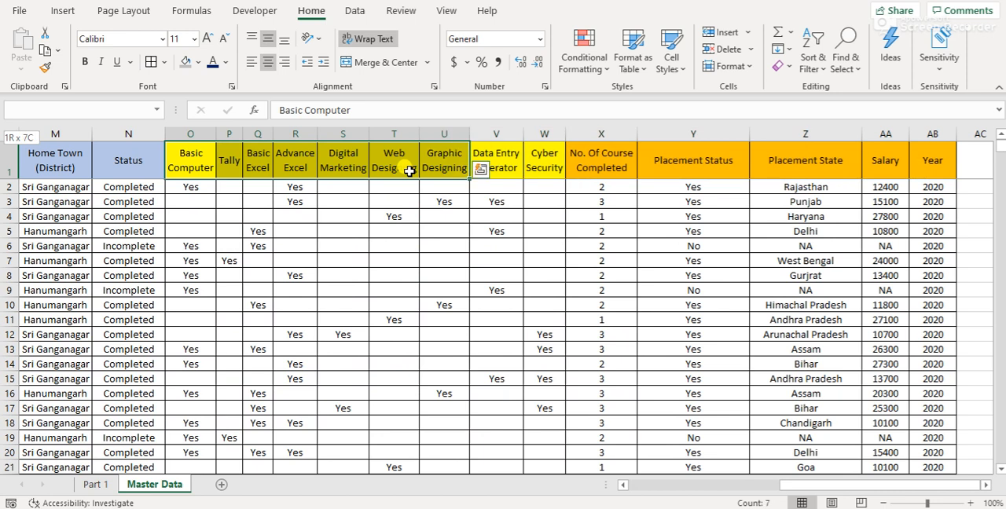
key("shift+Right")
key("shift+Right")
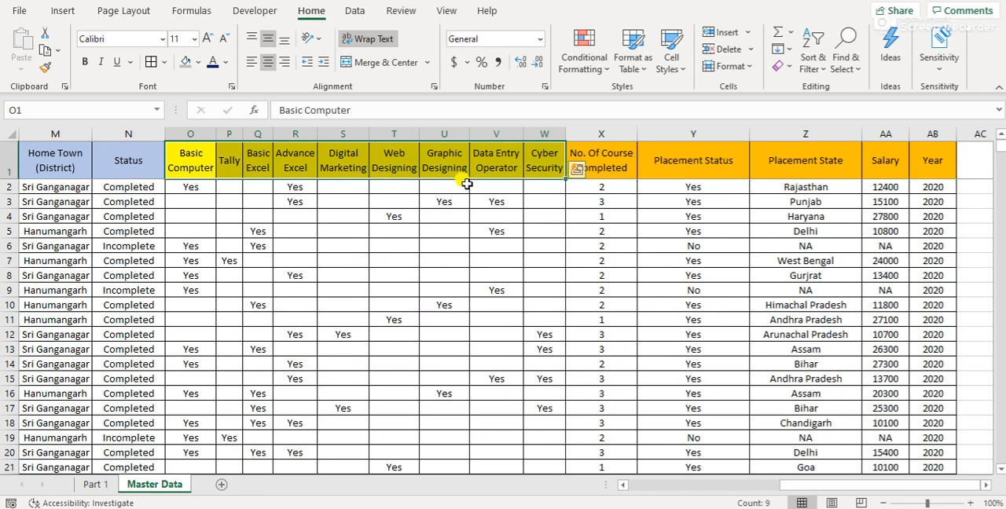
left_click(507, 168)
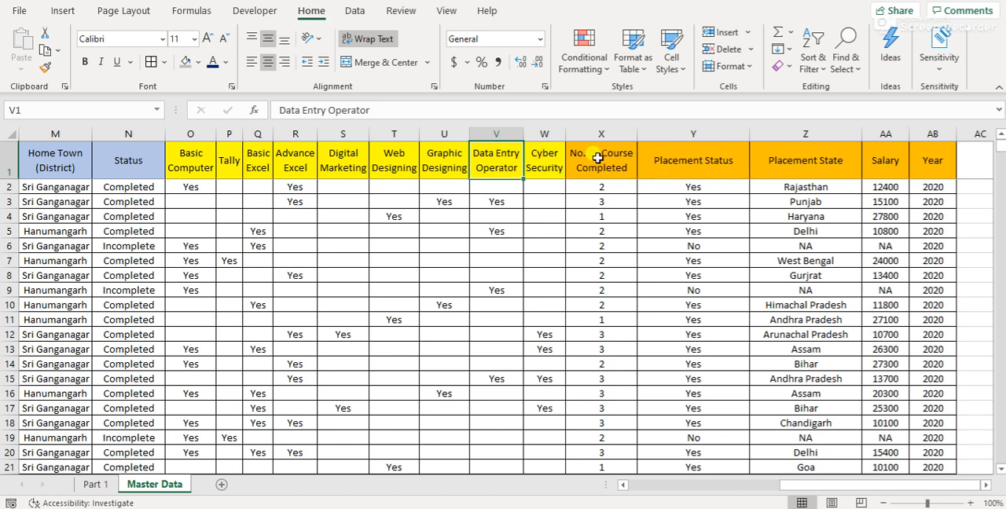
Review the Placement Status, Placement State and Salary headers and inspect the Year formula in AB2
left_click(725, 168)
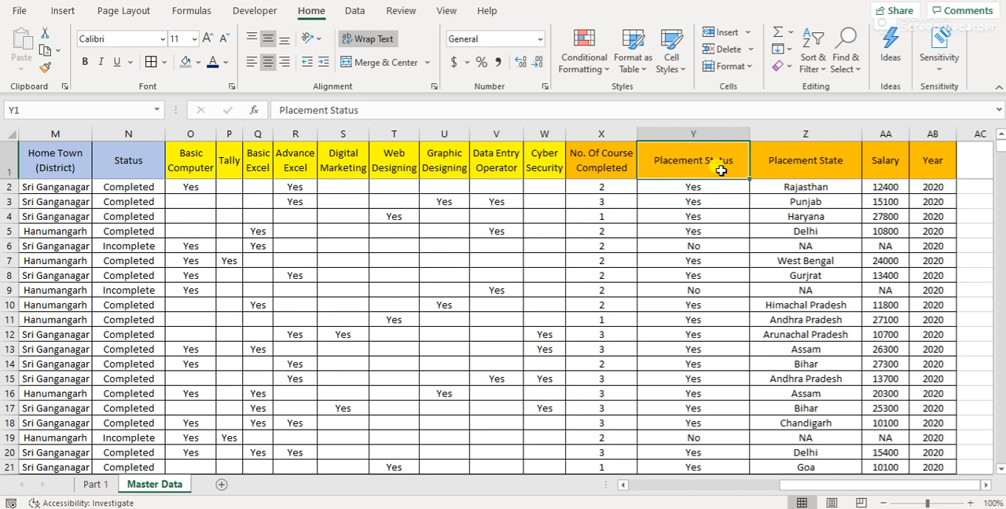
left_click(802, 173)
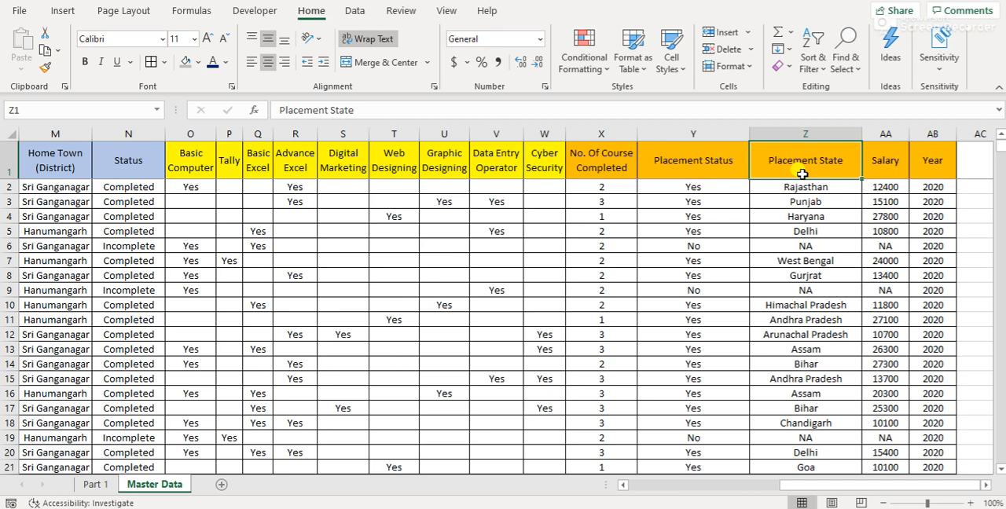
key("Right")
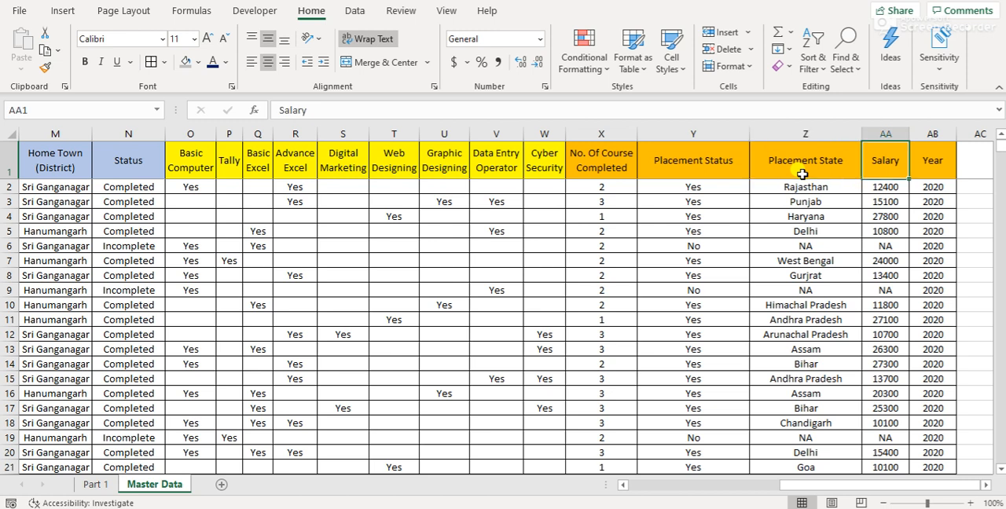
key("Right")
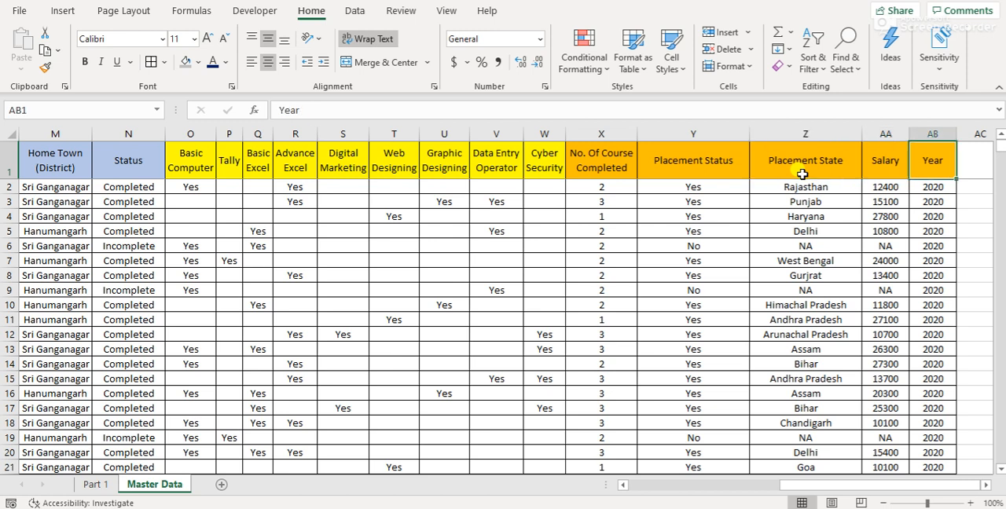
key("Down")
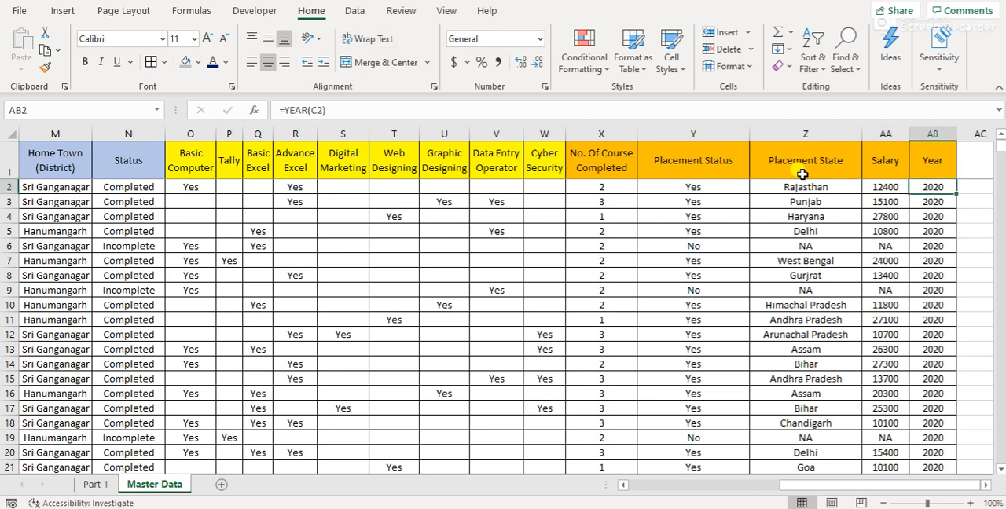
key("F2")
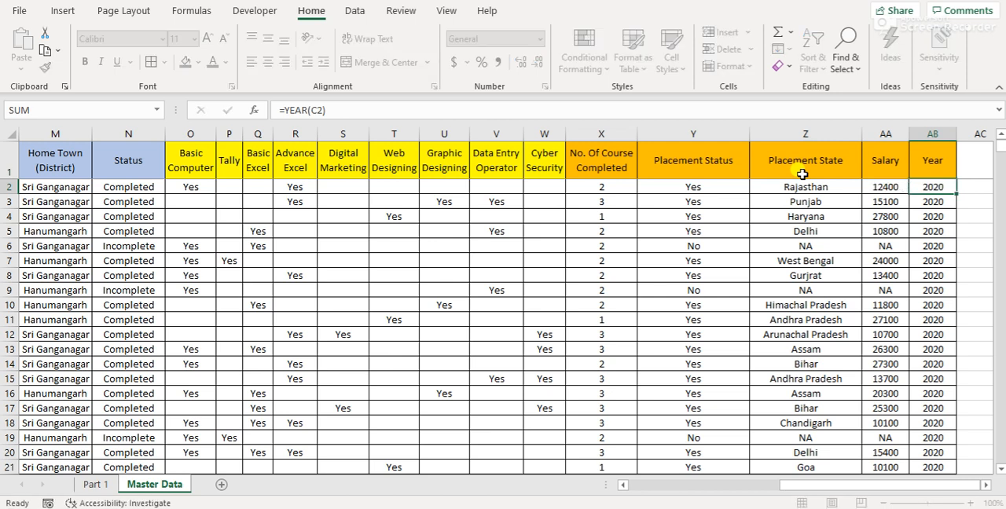
key("Escape")
Delete the Year column, AB, at the end of the data
key("Up")
key("Home")
key("Right")
key("Right")
key("Right")
key("Right")
key("ctrl+Right")
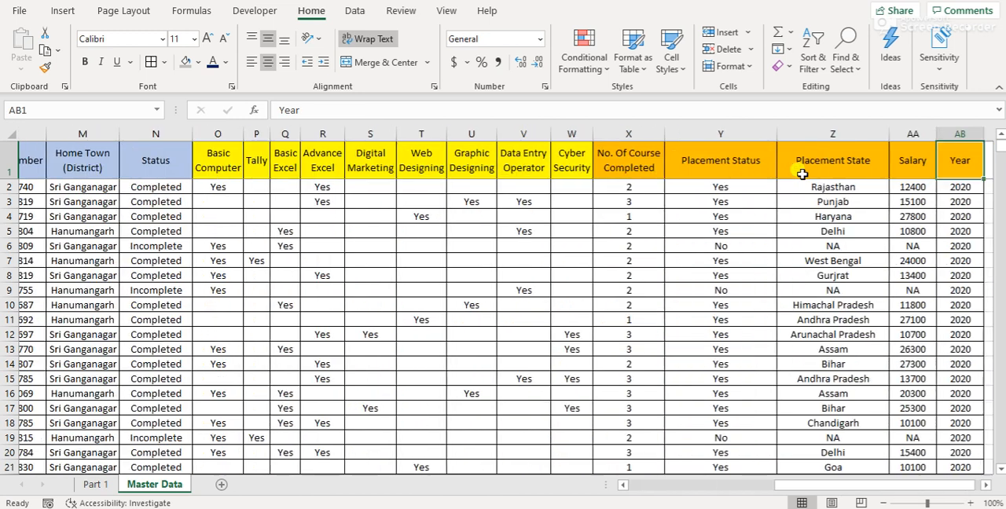
key("ctrl+space")
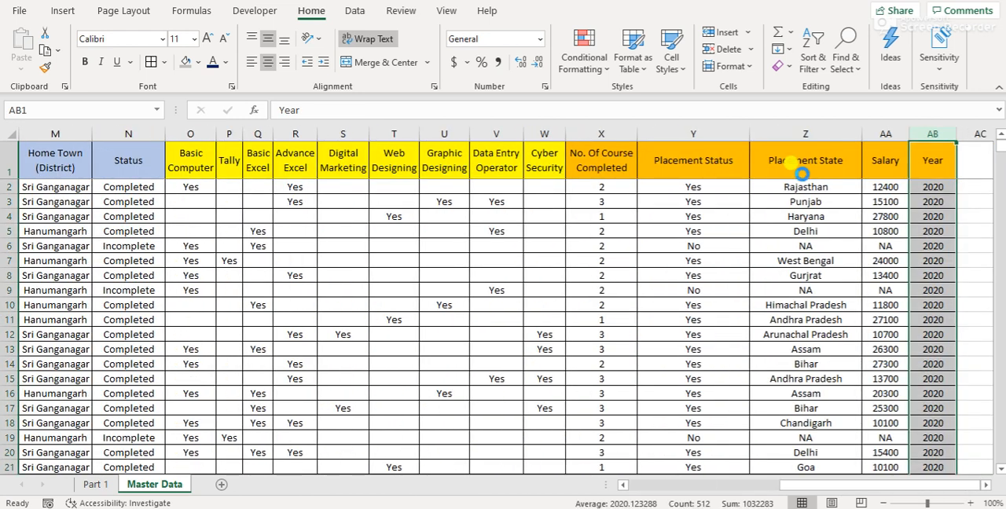
key("Delete")
Check the extent of the header row from Sr. No. to Salary
key("Left")
key("ctrl+Left")
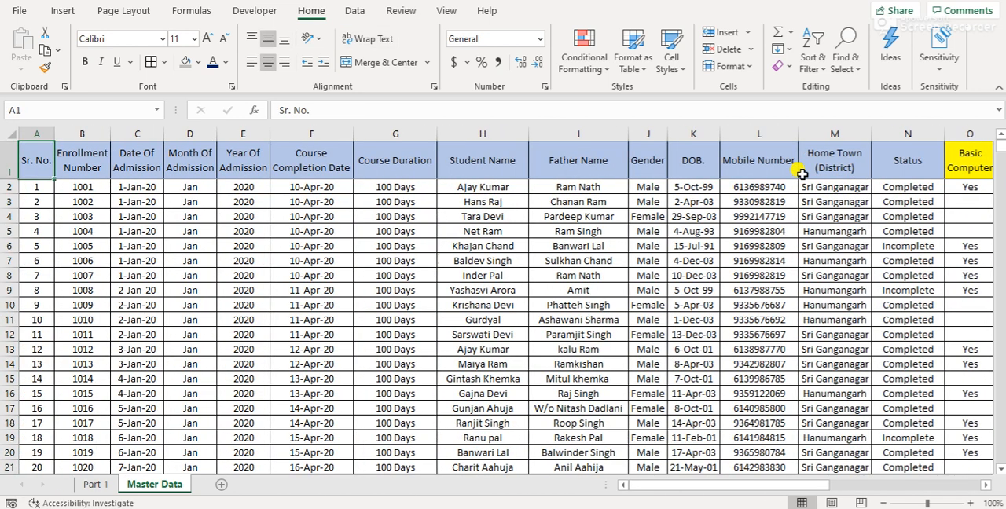
key("Right")
key("Left")
key("ctrl+Right")
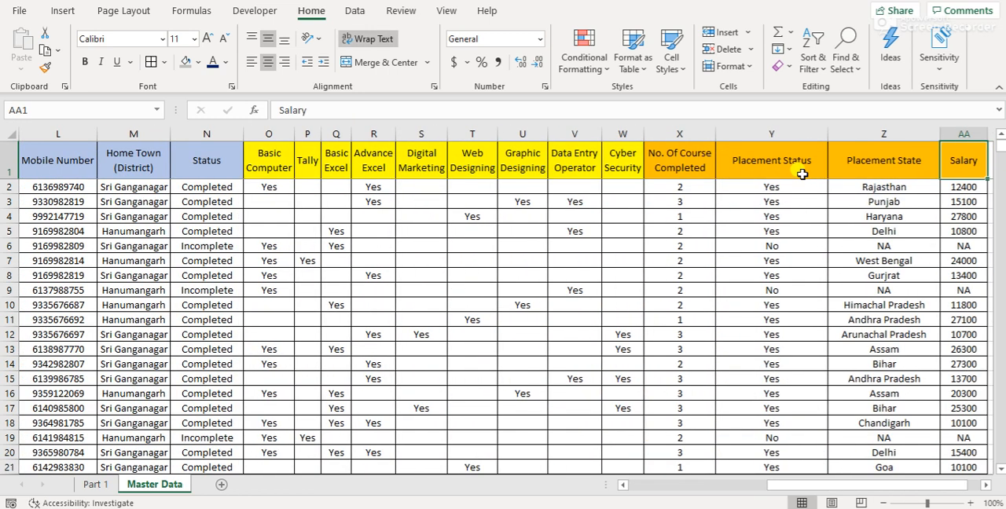
Return to the start of the header row and read the first query, Gender Wise Admission Count, on the Part 1 sheet
key("ctrl+Left")
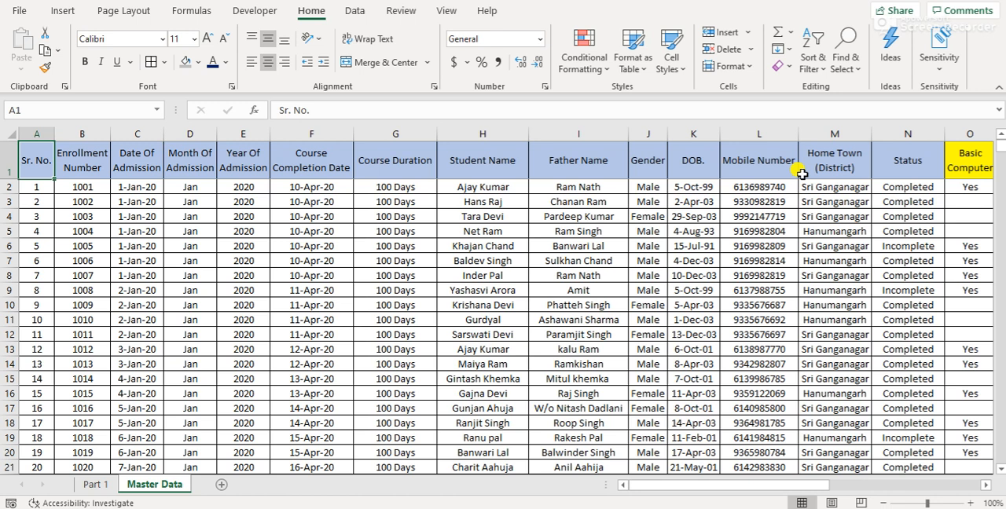
left_click(94, 484)
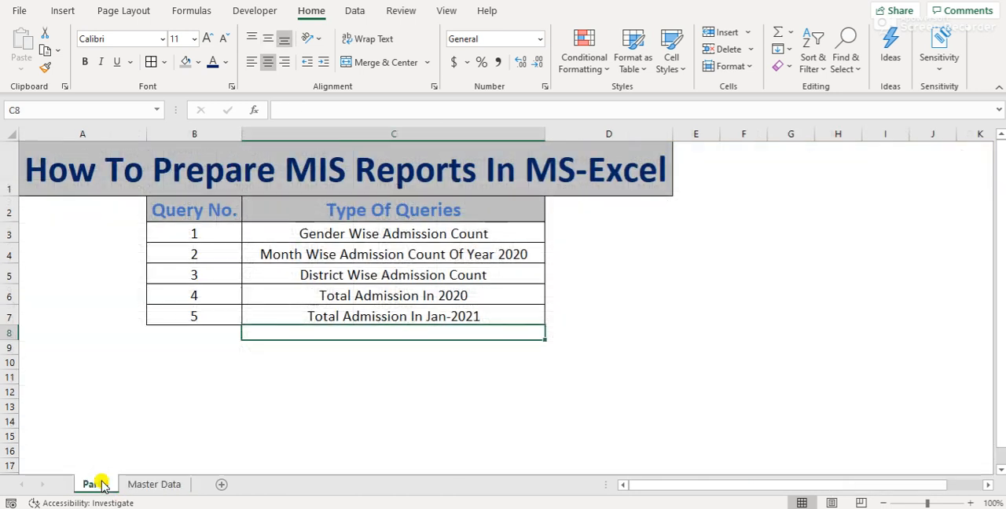
left_click(300, 229)
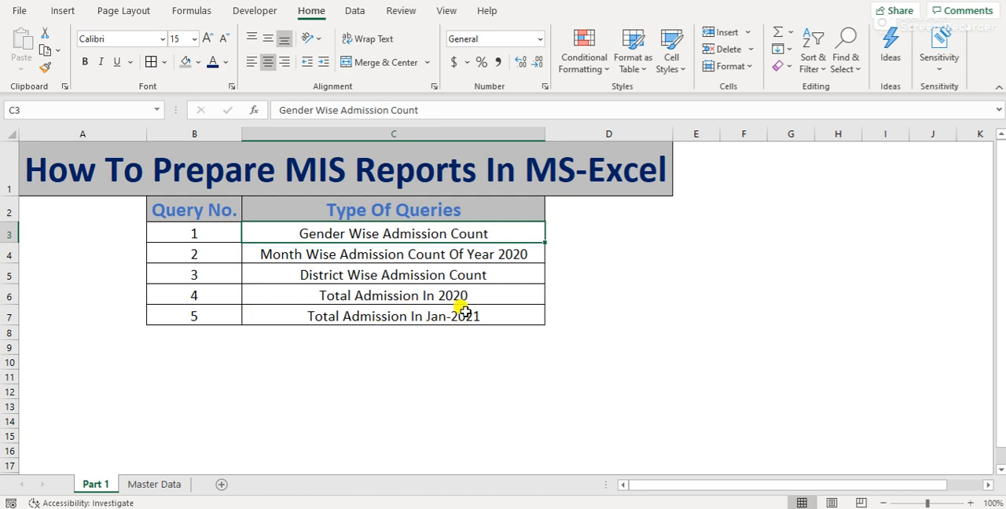
Insert a PivotTable on a new worksheet from the full Master Data range, A1:AA512
left_click(167, 485)
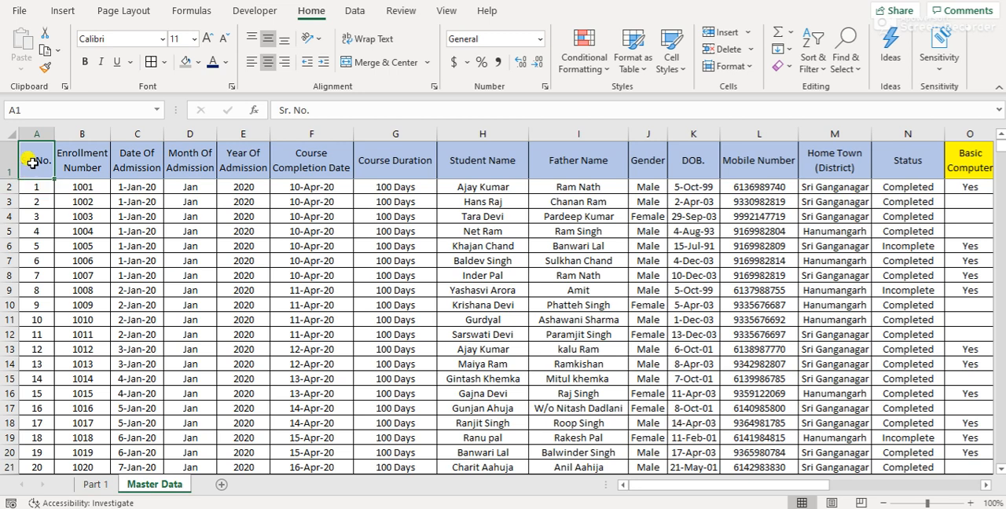
key("ctrl+shift+Right")
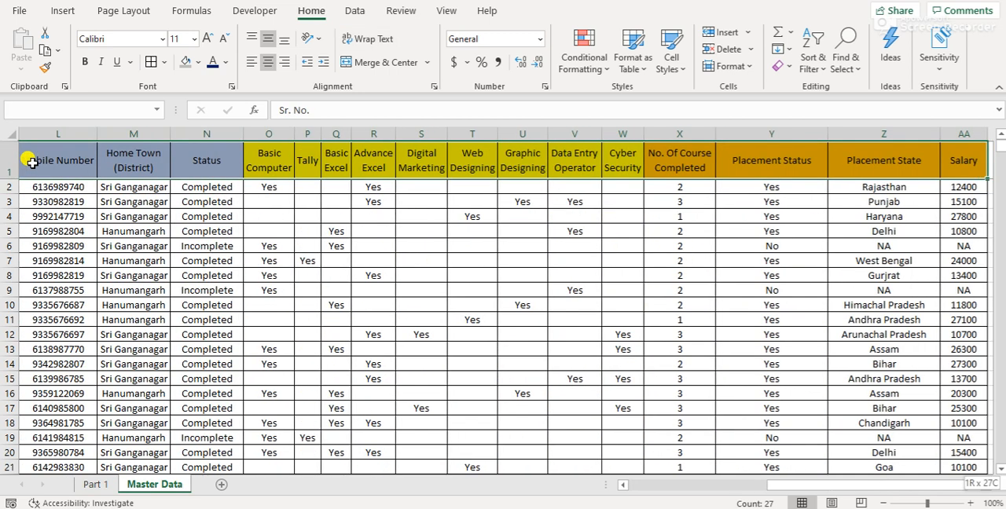
key("ctrl+shift+Down")
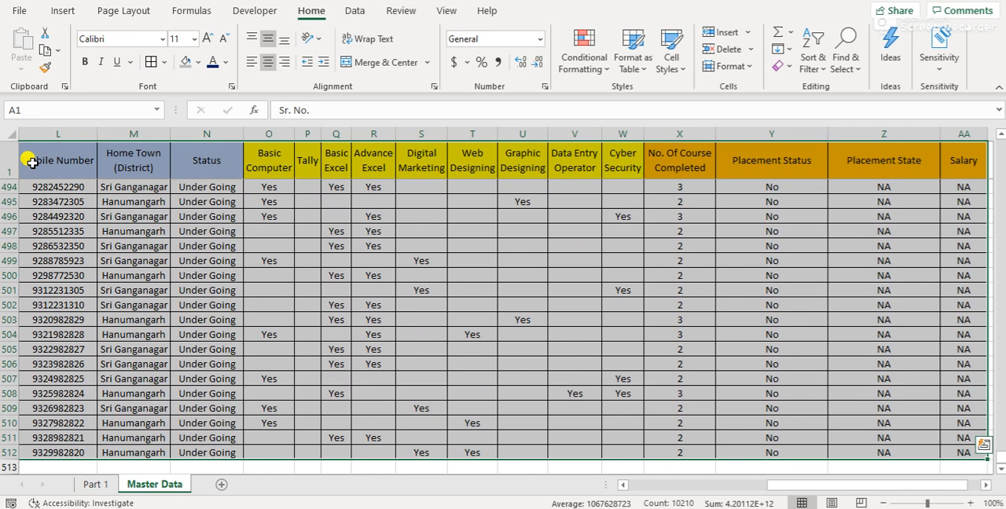
left_click(63, 10)
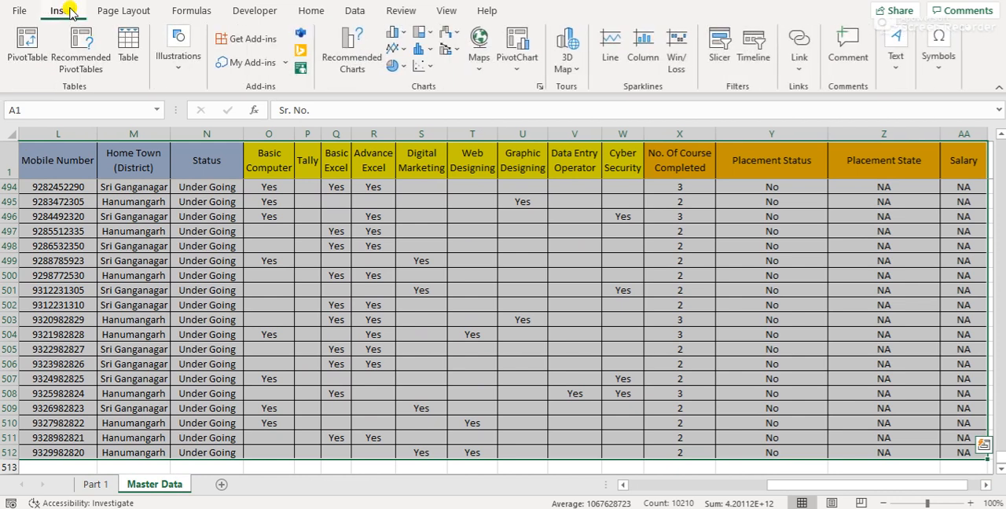
left_click(30, 61)
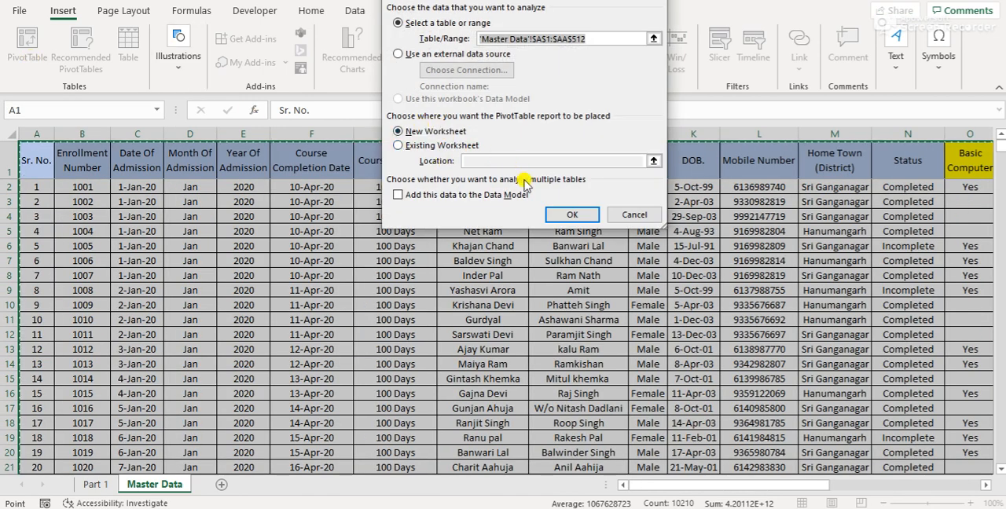
left_click(569, 218)
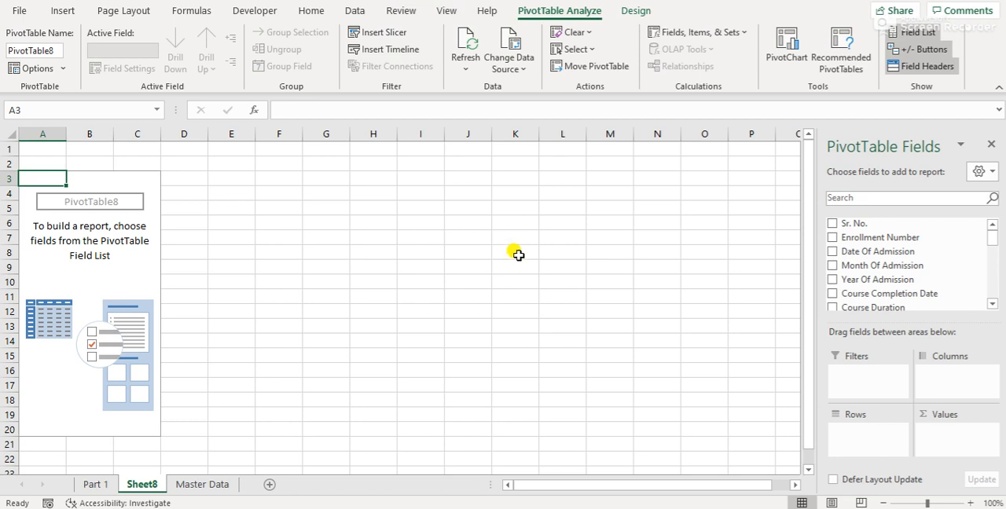
Rename the new PivotTable sheet as Mis 1
double_click(145, 478)
type("Mis")
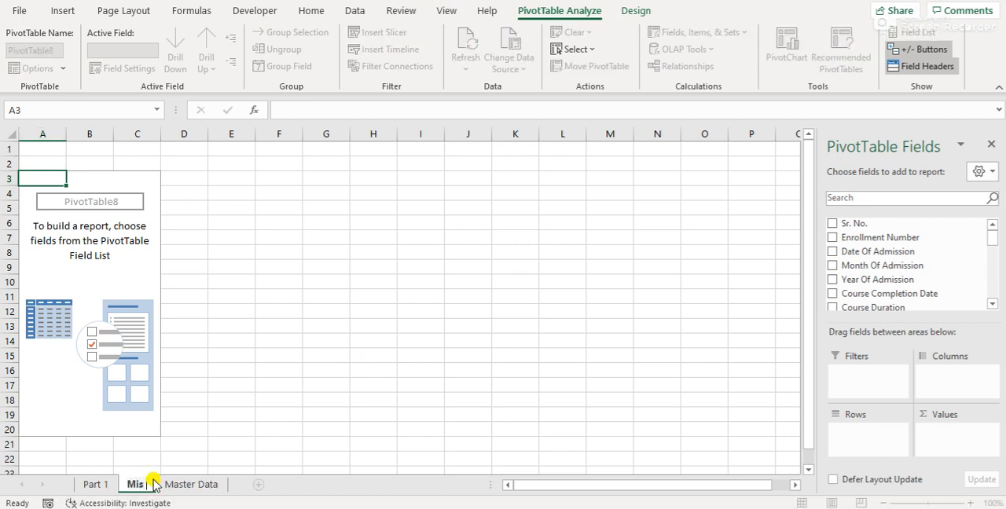
key("Return")
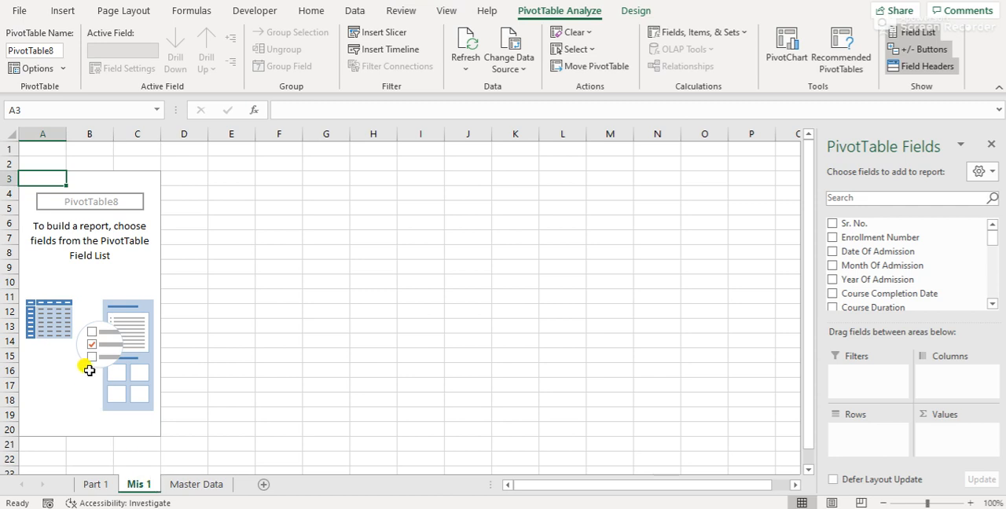
Recheck the first query on Part 1 and build its pivot on Mis 1 with Gender in both Rows and Values
left_click(87, 322)
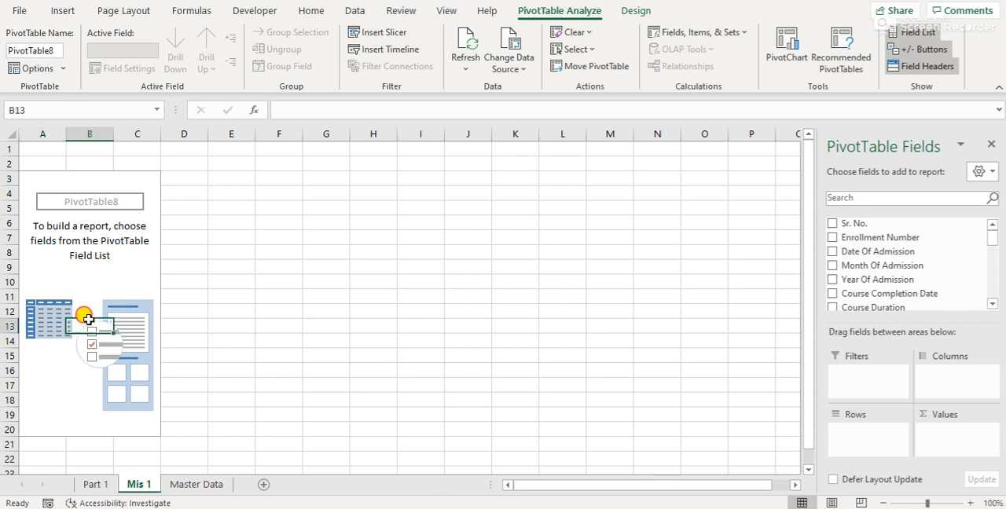
left_click(92, 485)
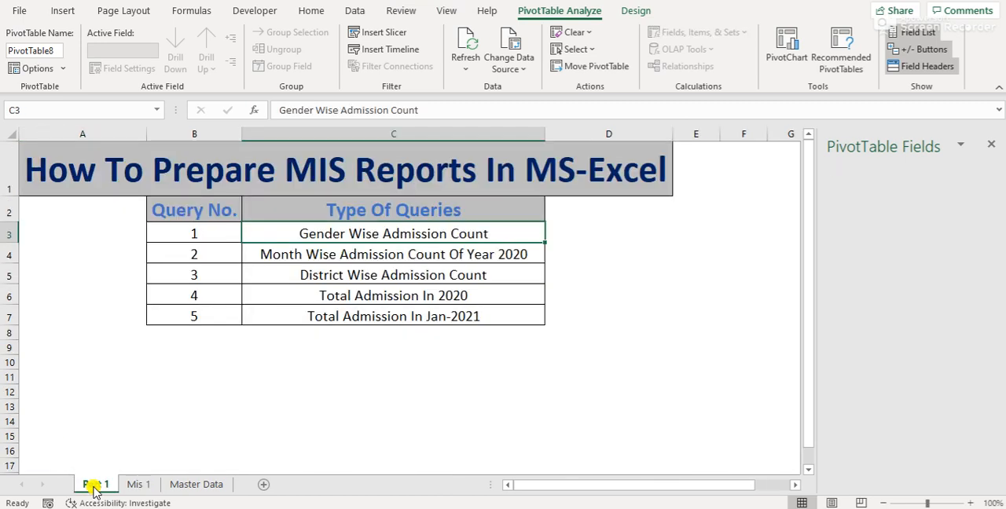
left_click(139, 485)
left_click(98, 340)
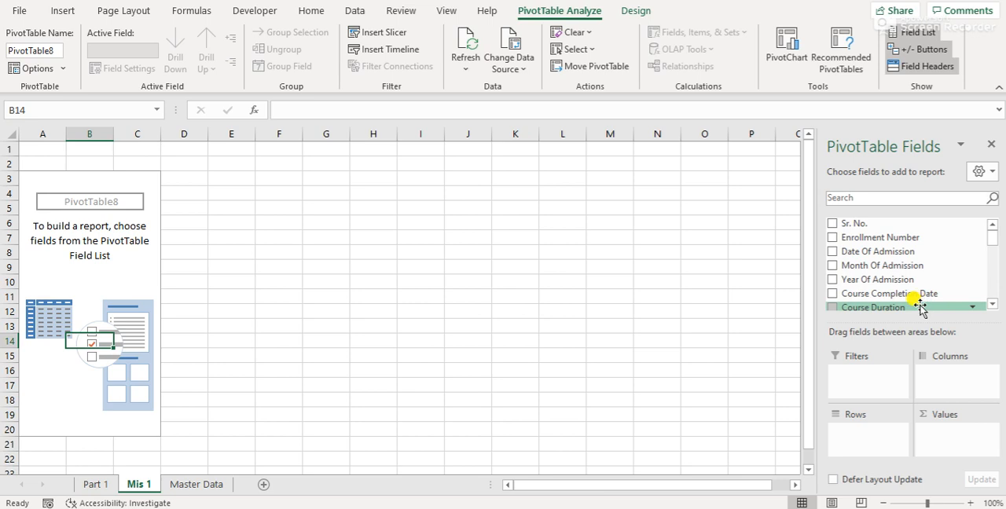
left_click(992, 305)
left_click_drag(854, 303, 864, 442)
left_click_drag(864, 307, 955, 450)
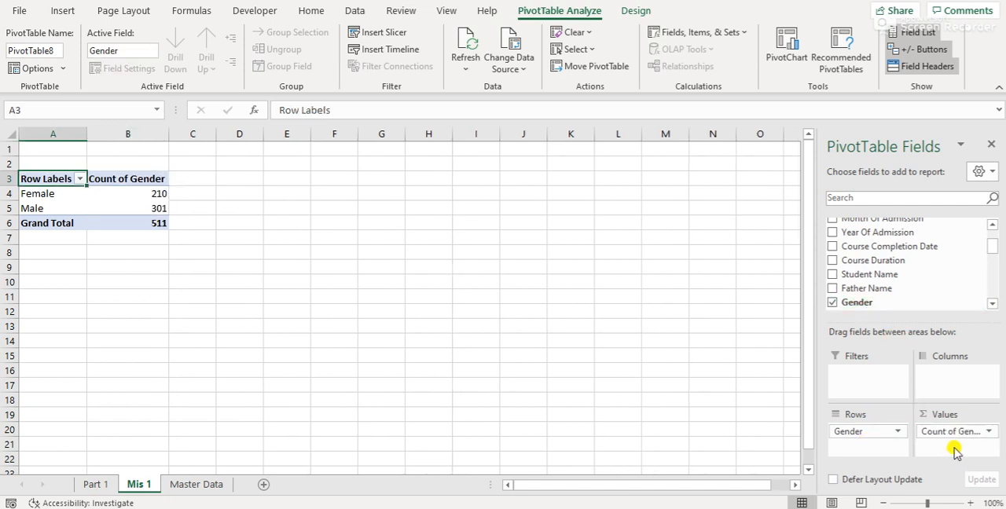
Rename the pivot's row label header in A3 to Gender Wise and the count header in B3 to Students
type("Gende")
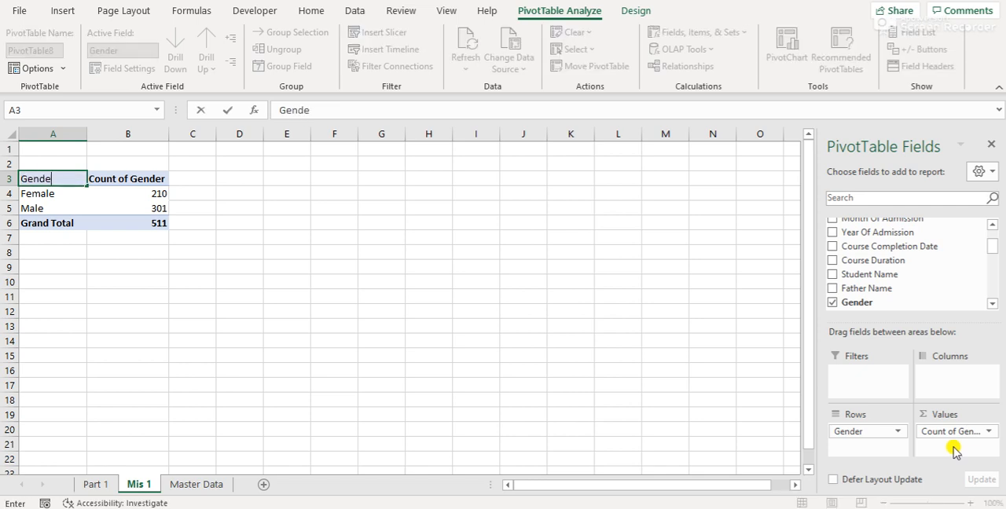
type("r Wise")
key("Return")
key("Up")
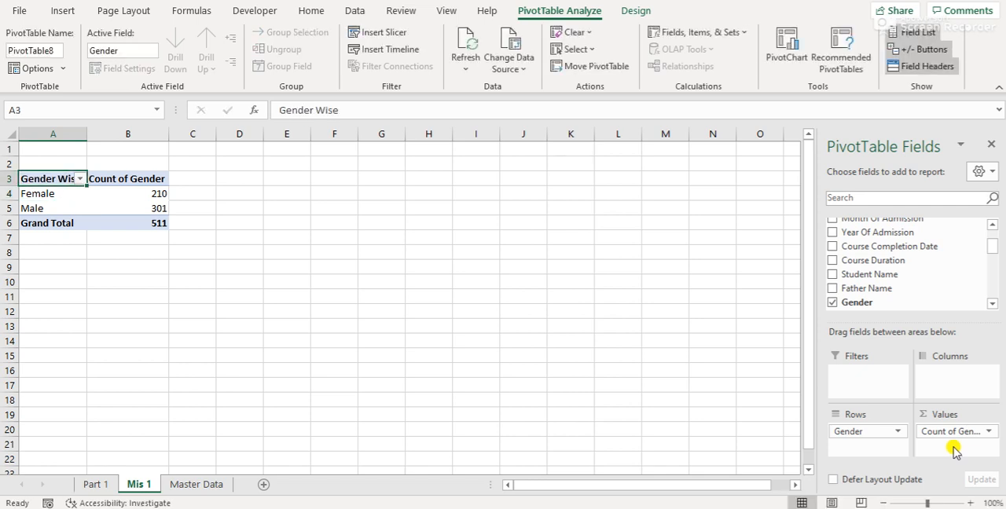
key("Right")
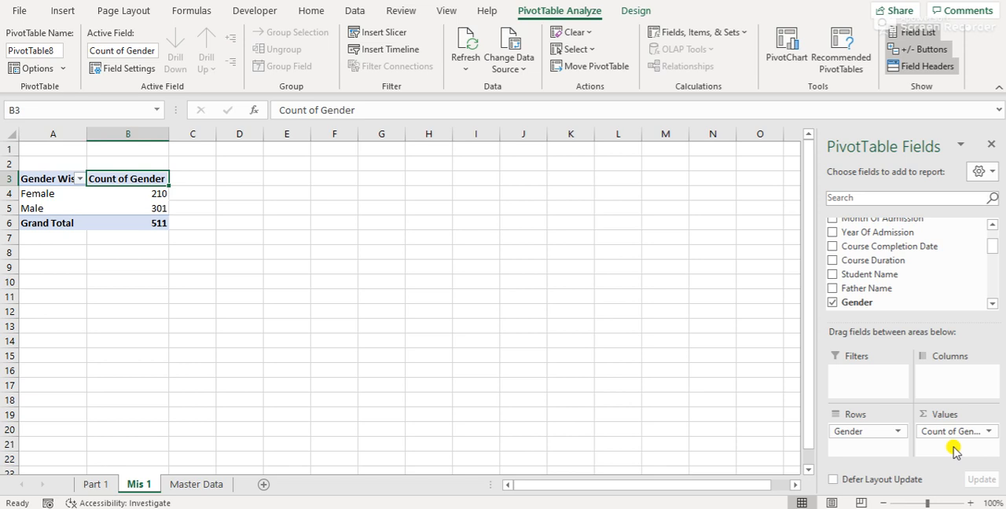
type("Student")
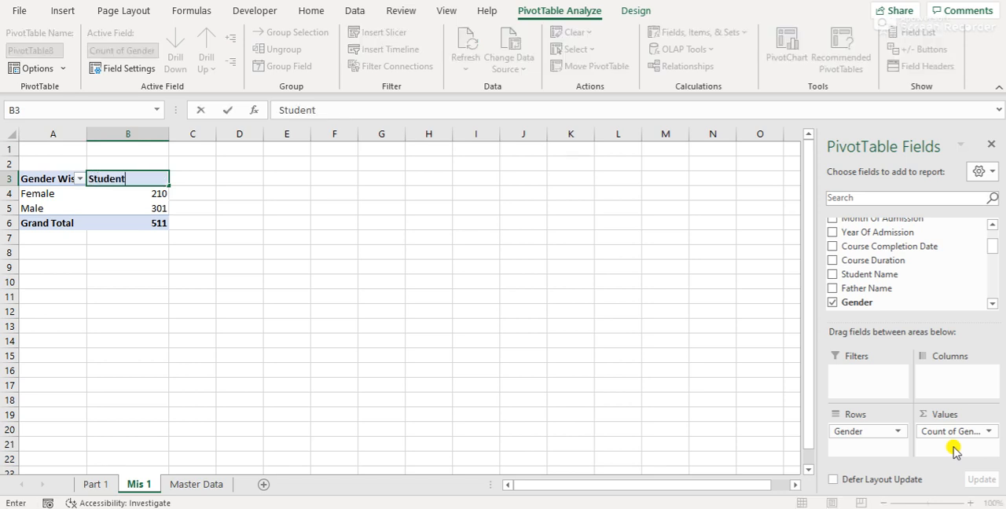
type("s")
key("Return")
Center the contents of column B, the Students column, horizontally
key("Up")
key("ctrl+space")
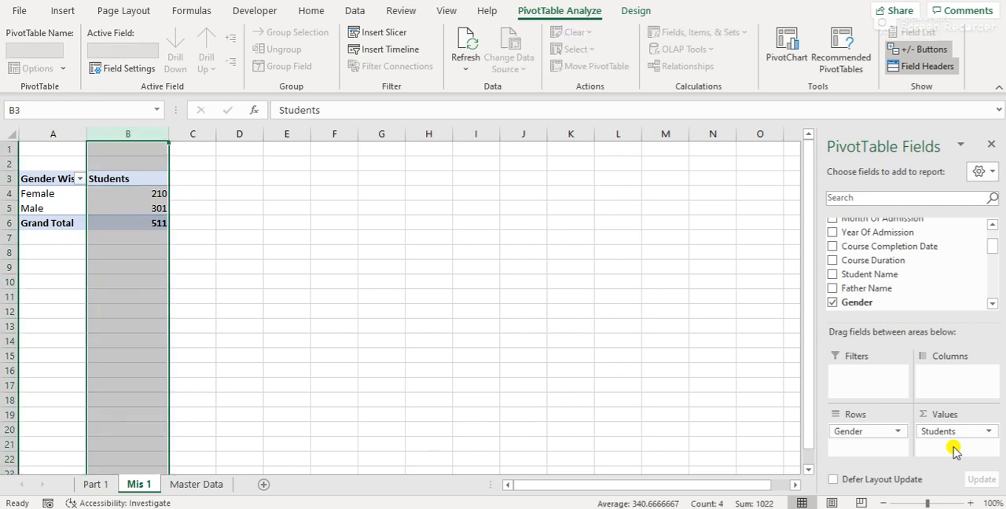
key("alt+h")
key("a")
key("c")
Apply all borders to the whole gender pivot table, A3:B6
key("Up")
key("Left")
key("Down")
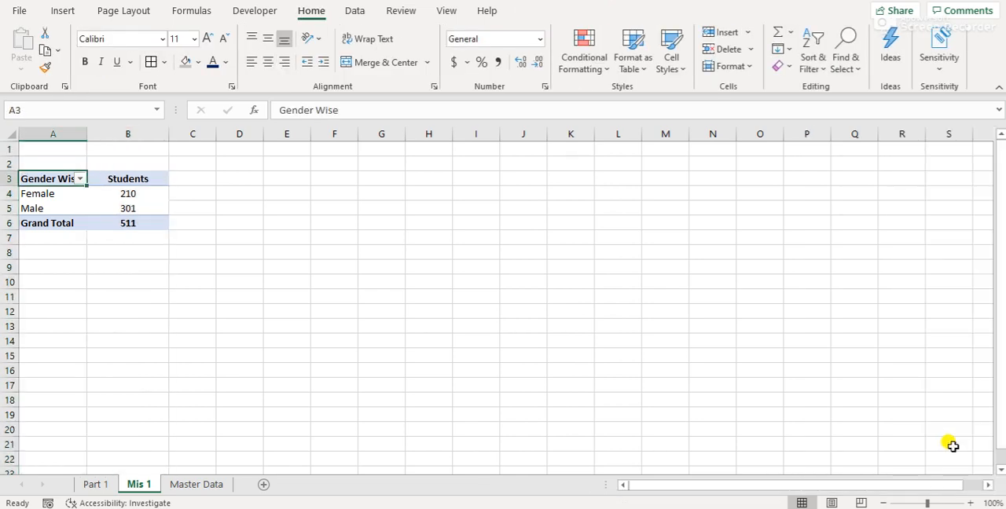
key("ctrl+shift+Down")
key("ctrl+shift+Right")
key("alt+h")
key("b")
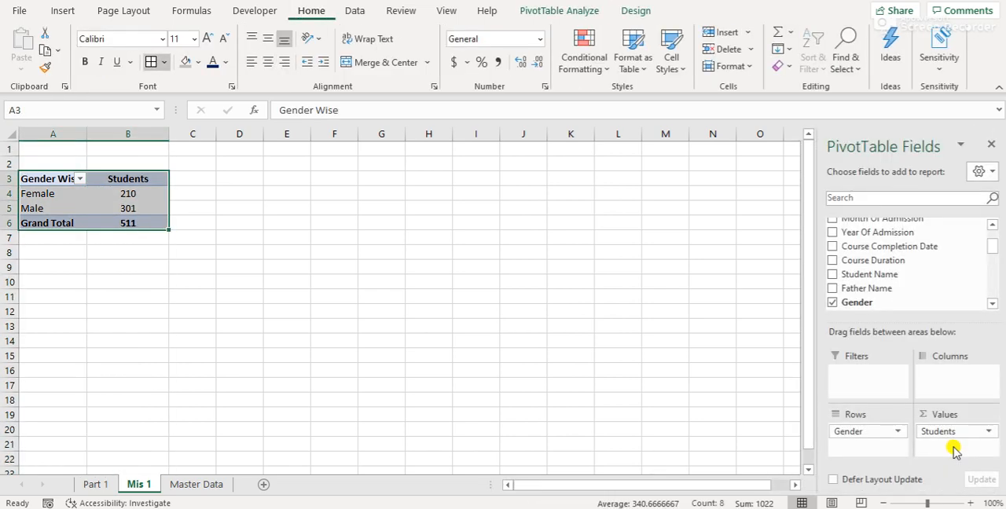
key("a")
key("Down")
key("Up")
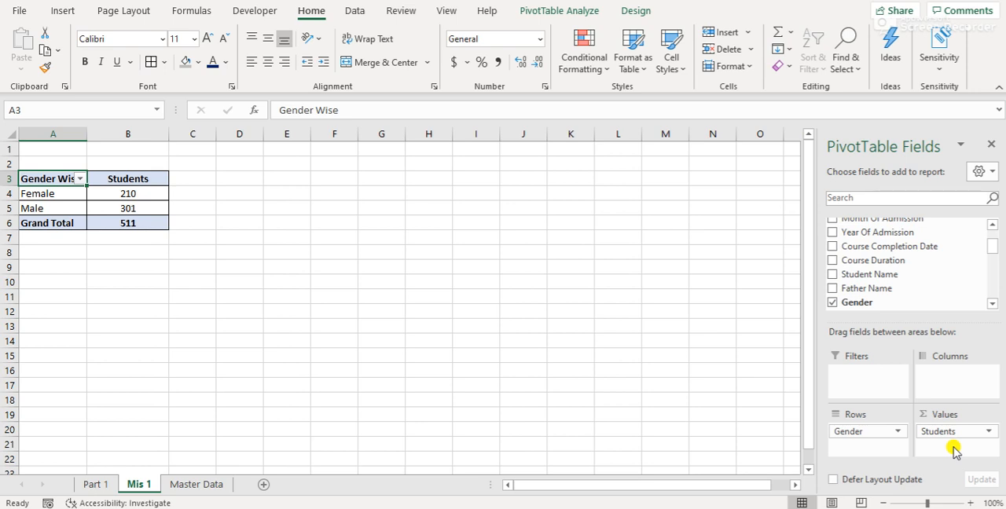
Insert a Clustered Column PivotChart of the gender counts and move it up beside the pivot table
left_click(63, 11)
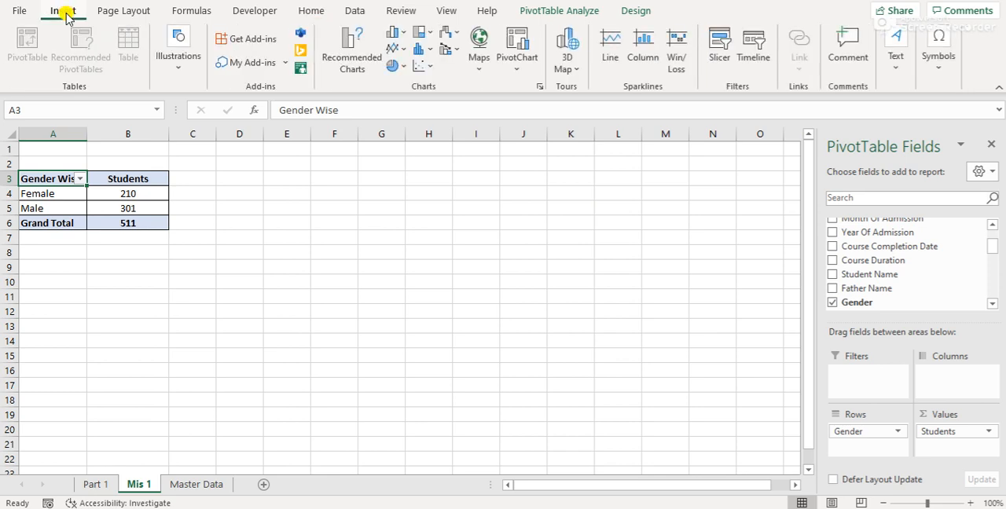
left_click(525, 71)
left_click(539, 89)
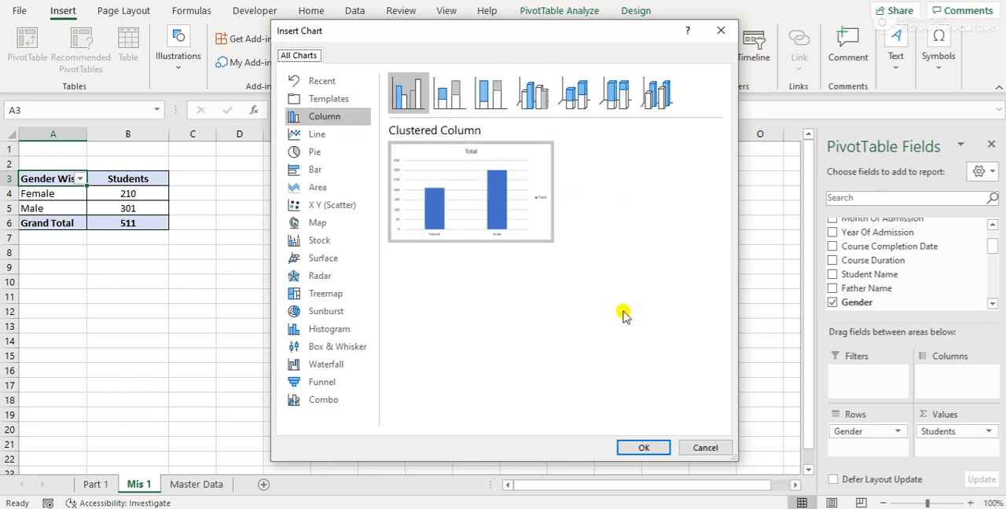
left_click(642, 448)
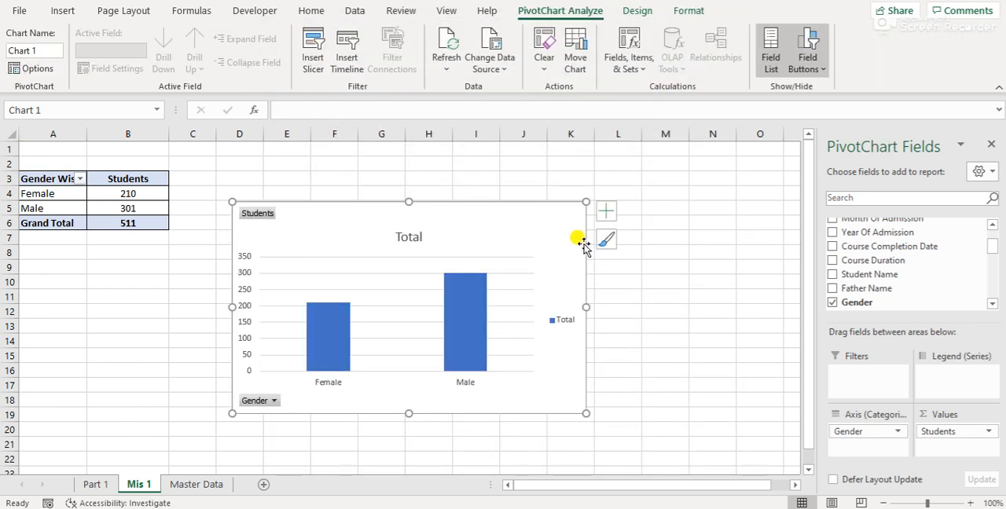
left_click_drag(538, 227, 519, 157)
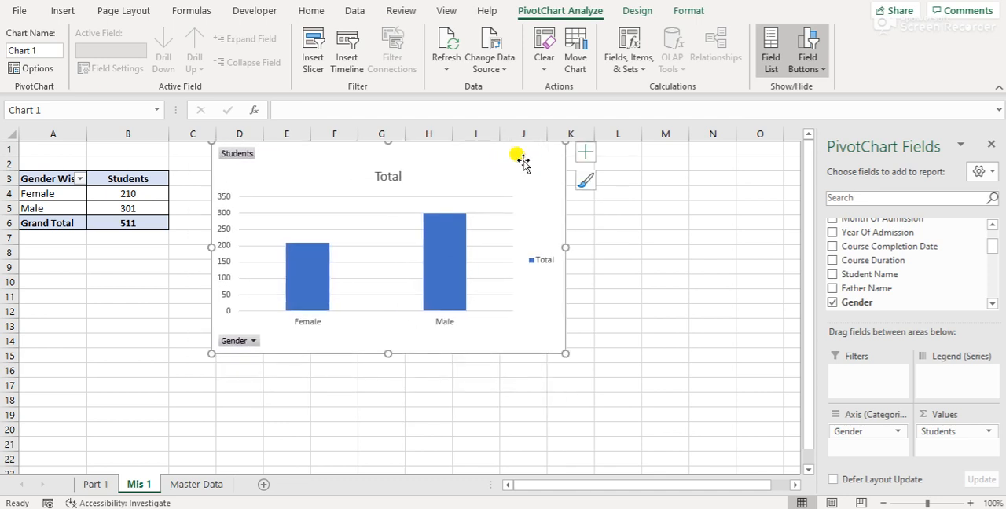
Deselect the chart and hide the gridlines on the Mis 1 sheet
left_click(455, 14)
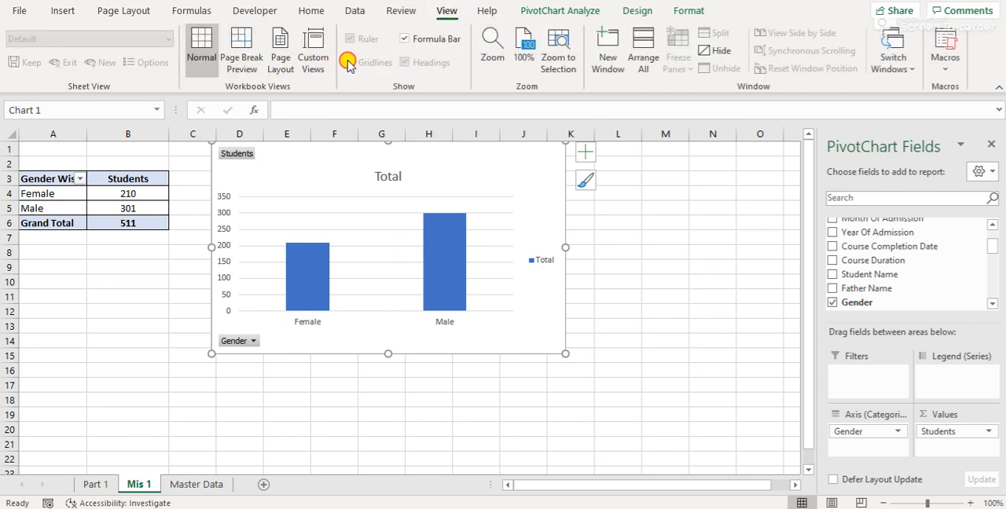
key("Escape")
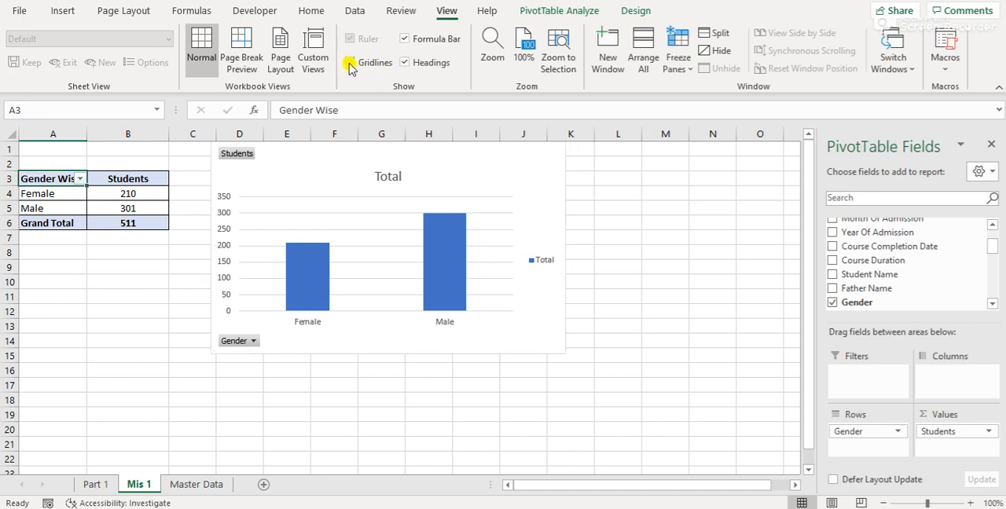
left_click(349, 64)
left_click(132, 268)
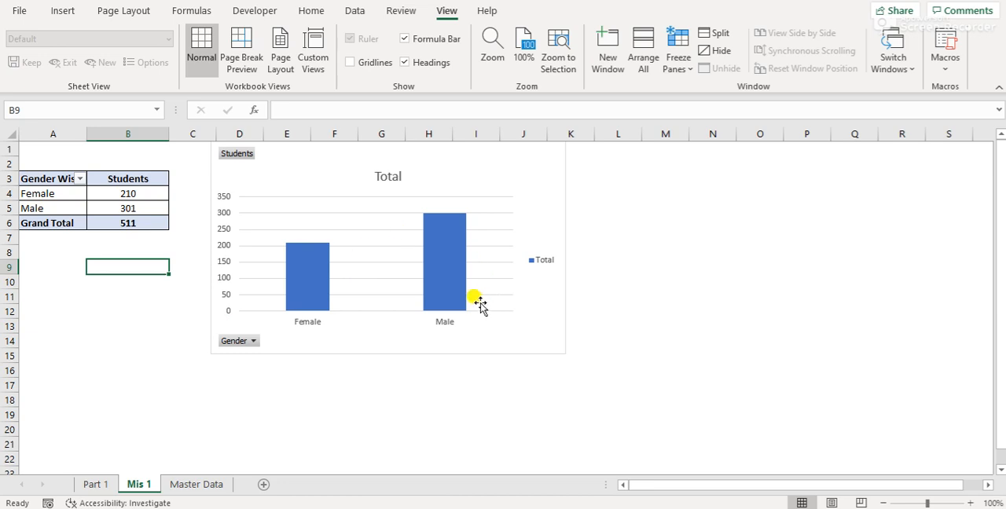
Look over the gender chart and return to Part 1 to read the second query, Month Wise Admission Count Of Year 2020
mouse_move(412, 313)
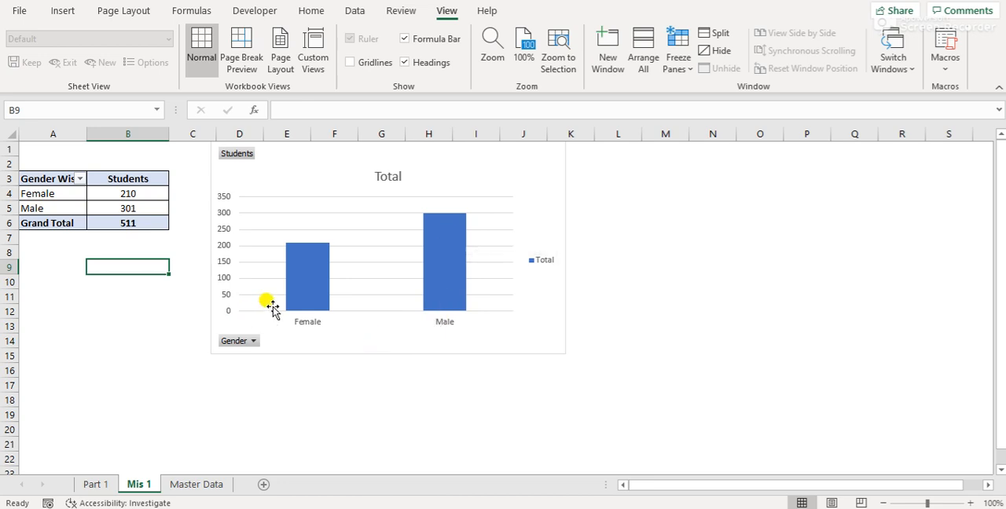
left_click(135, 394)
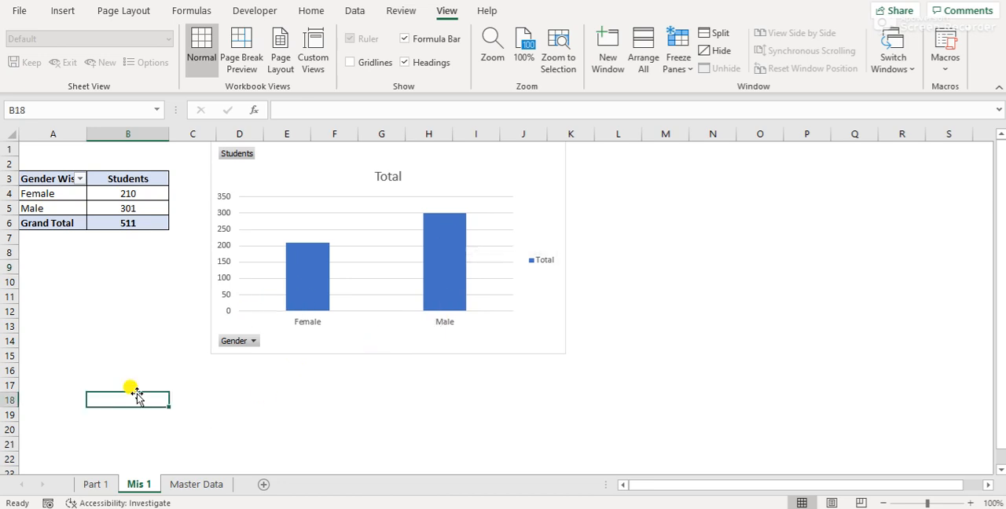
left_click(96, 485)
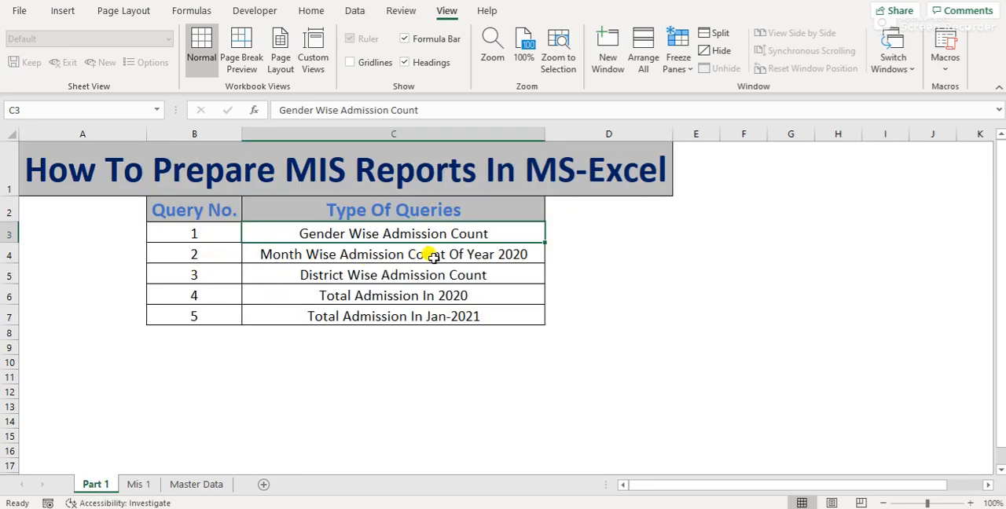
left_click(518, 255)
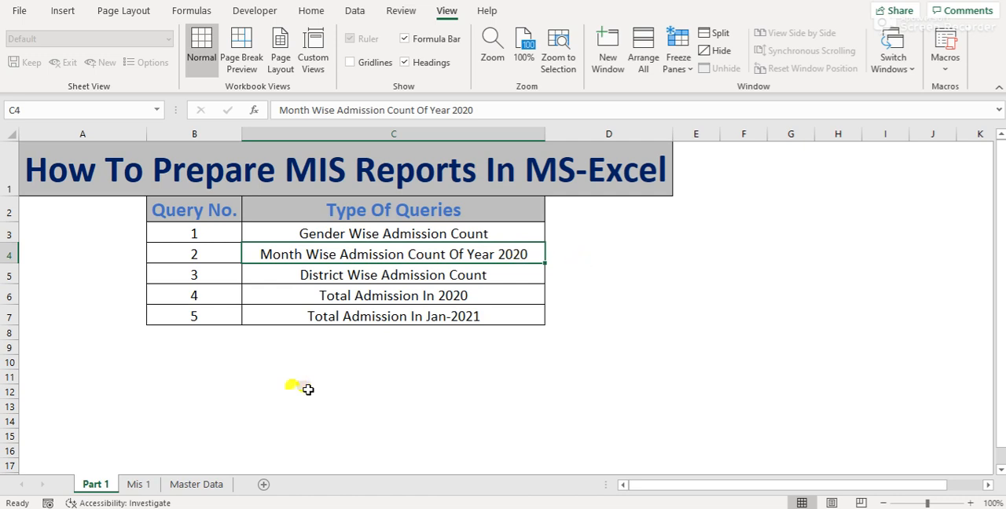
Select the full Master Data range A1:AA512 and insert a PivotTable from it on a new worksheet
left_click(207, 482)
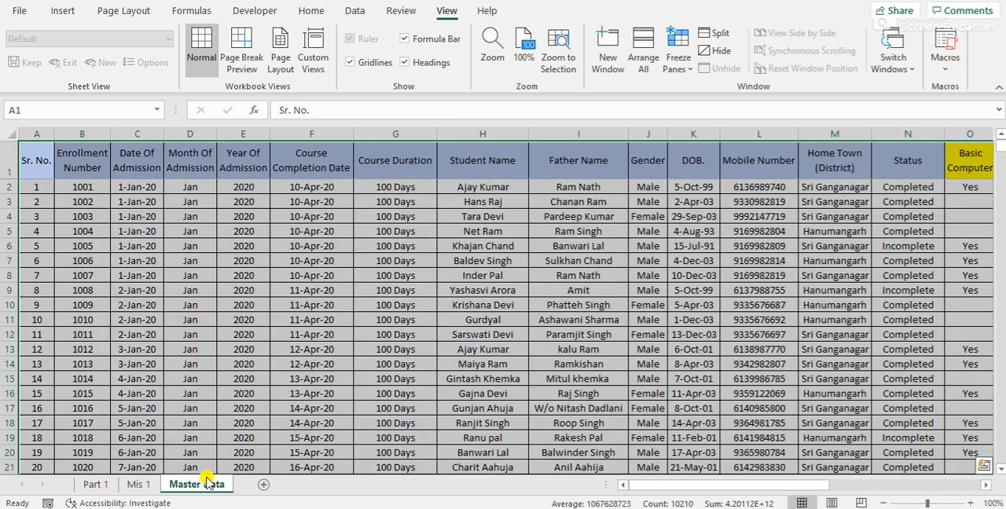
left_click(136, 486)
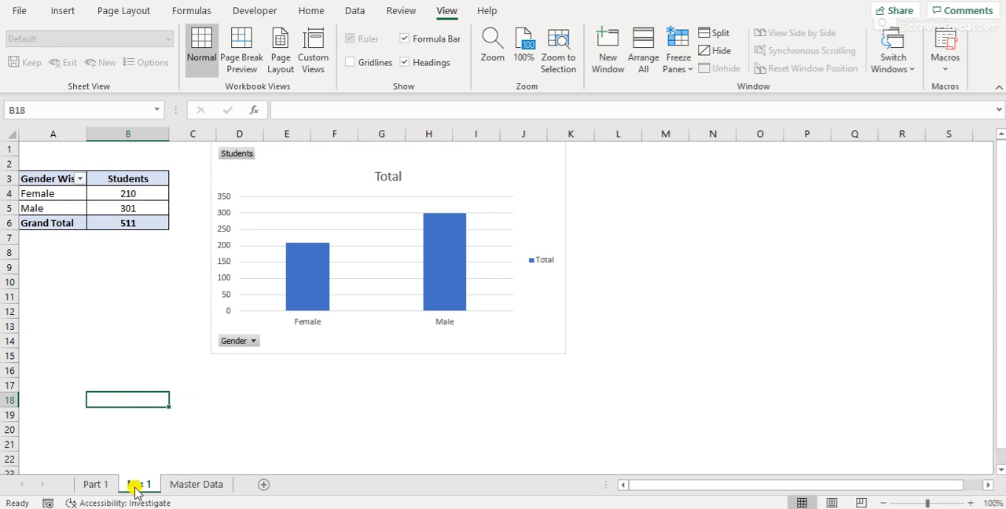
left_click(200, 486)
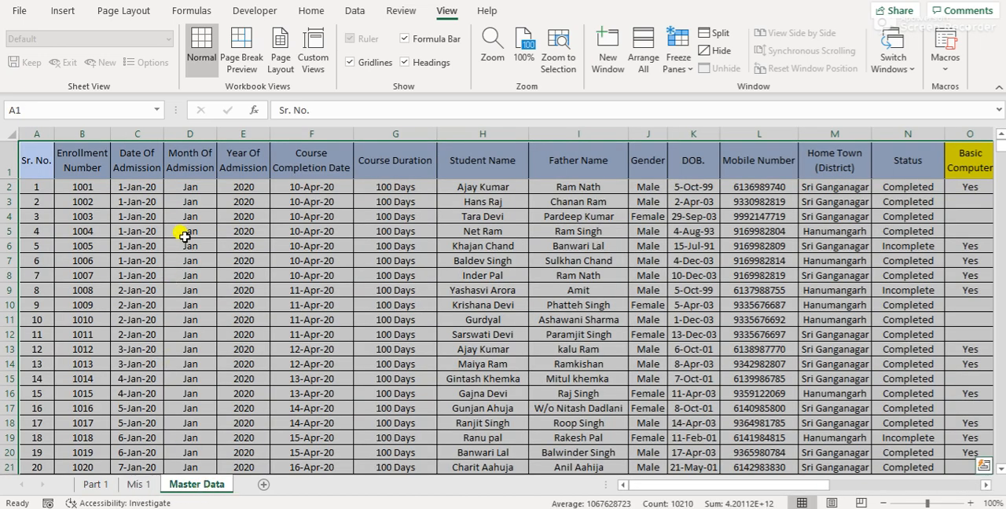
key("ctrl+Home")
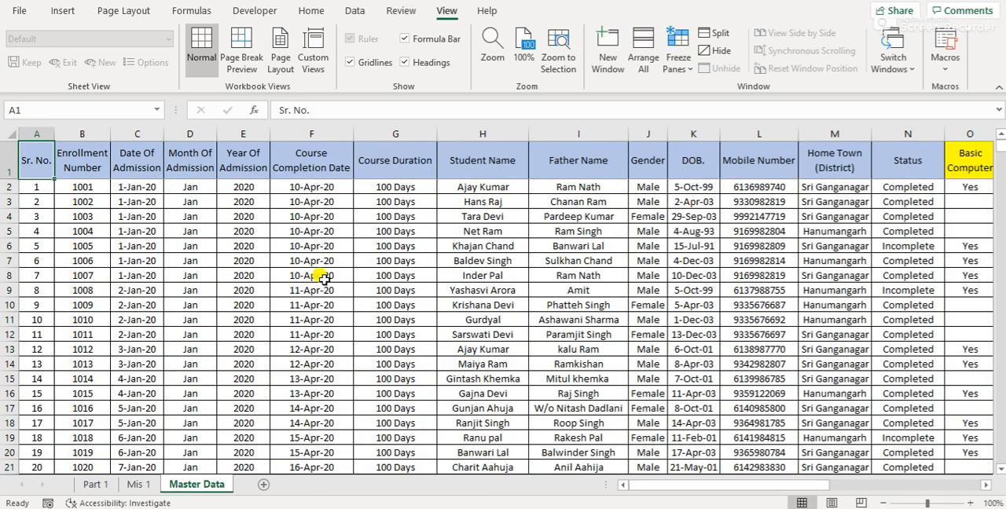
key("ctrl+shift+Right")
key("ctrl+shift+Down")
key("ctrl+Home")
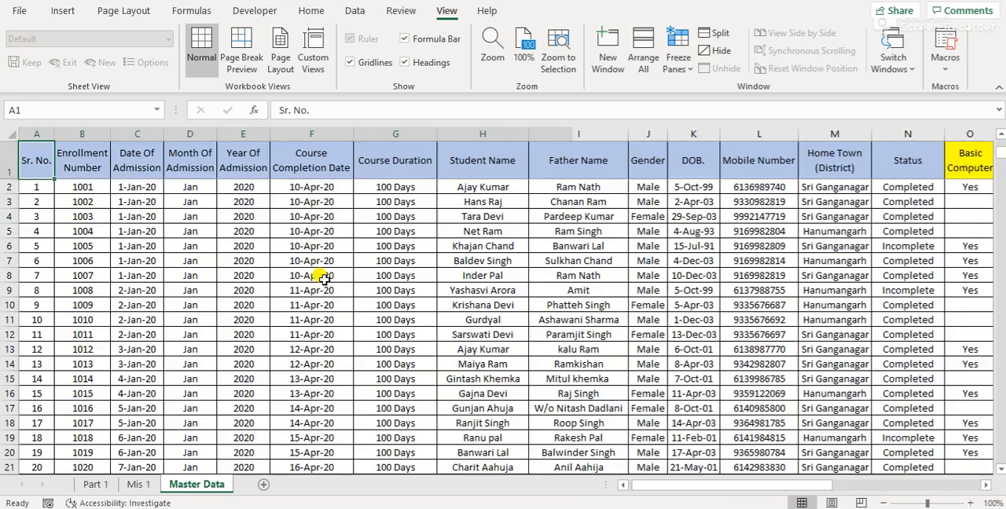
key("ctrl+shift+Right")
key("ctrl+shift+Down")
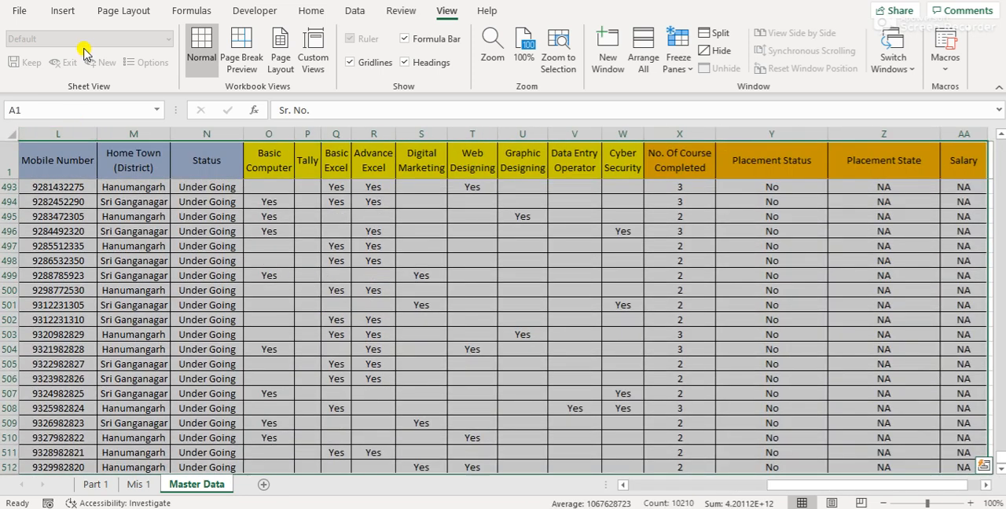
left_click(63, 10)
left_click(22, 62)
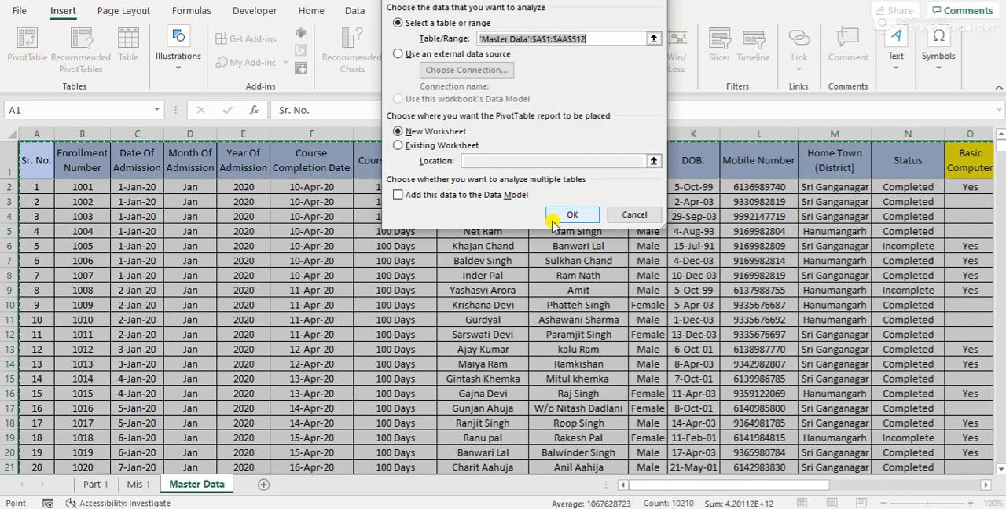
left_click(559, 217)
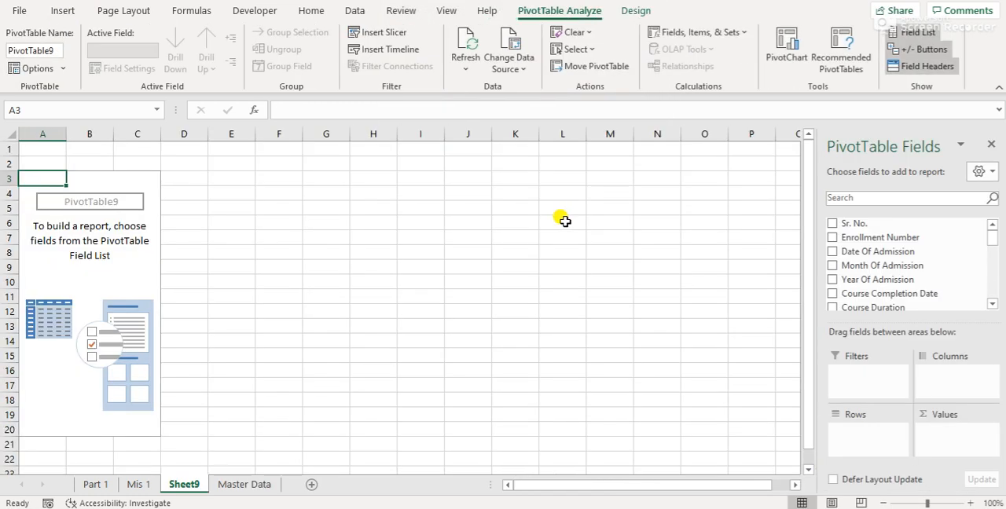
Rename the new PivotTable sheet as Mis 2
double_click(178, 484)
type("Mis")
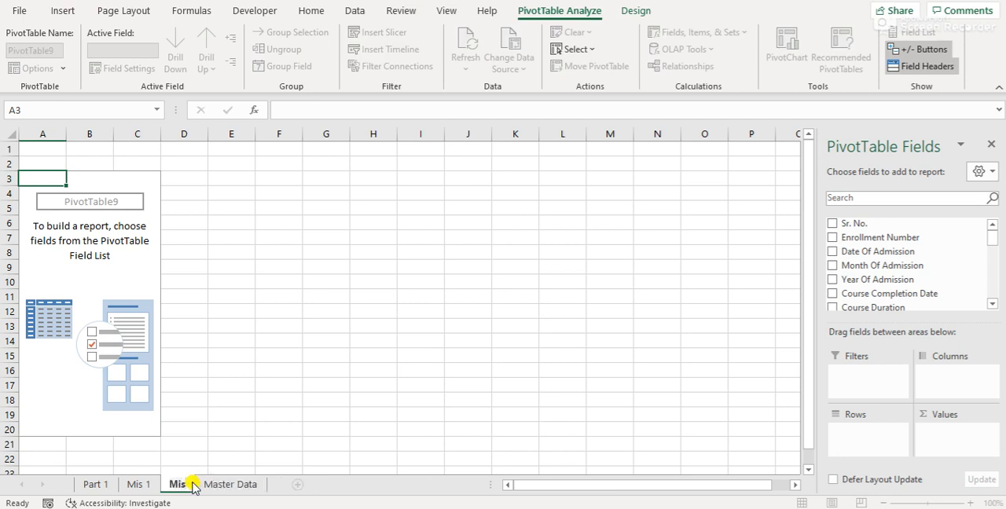
key("Return")
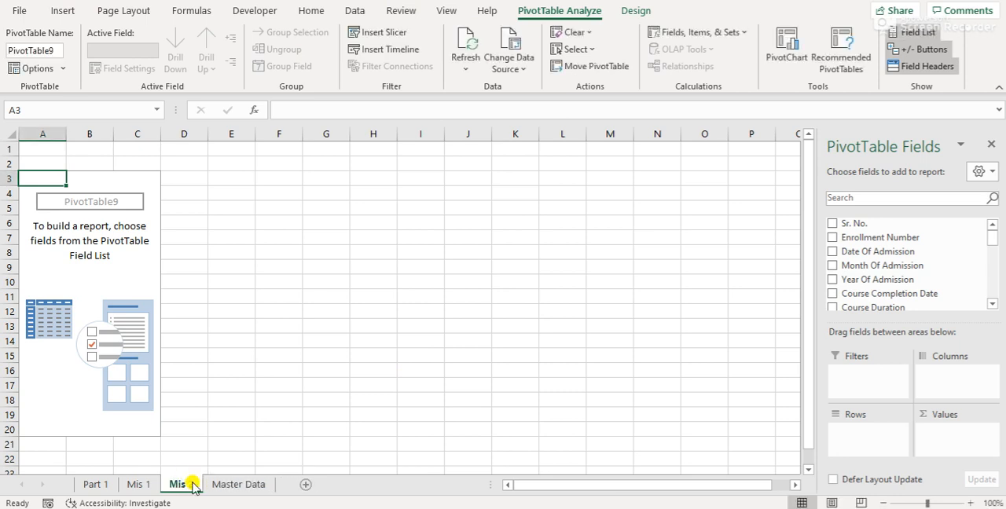
Add Month Of Admission to the PivotTable as both the row field and the counted value field
left_click(87, 300)
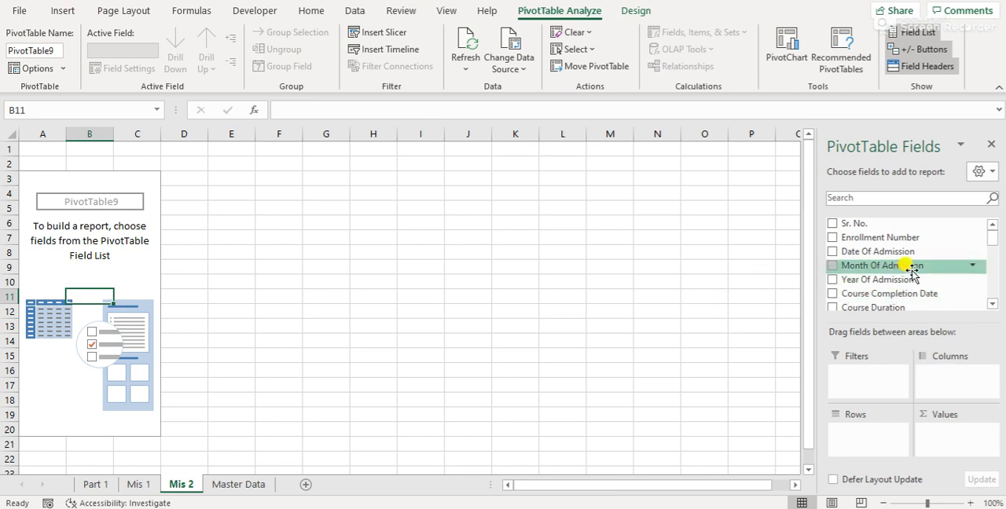
left_click_drag(910, 267, 880, 444)
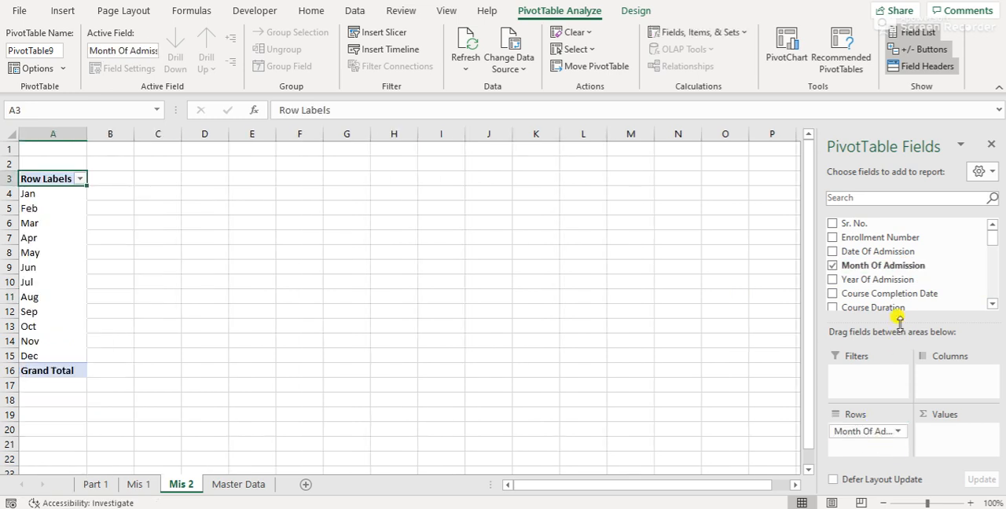
left_click_drag(875, 267, 952, 440)
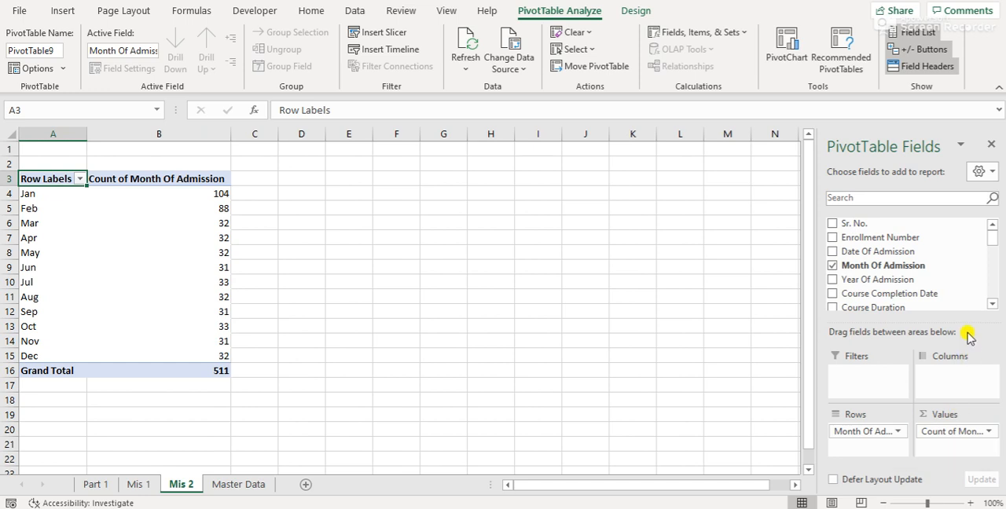
Recheck the second query on Part 1, then add Year Of Admission as a report filter on Mis 2 and restrict it to 2020
left_click(96, 484)
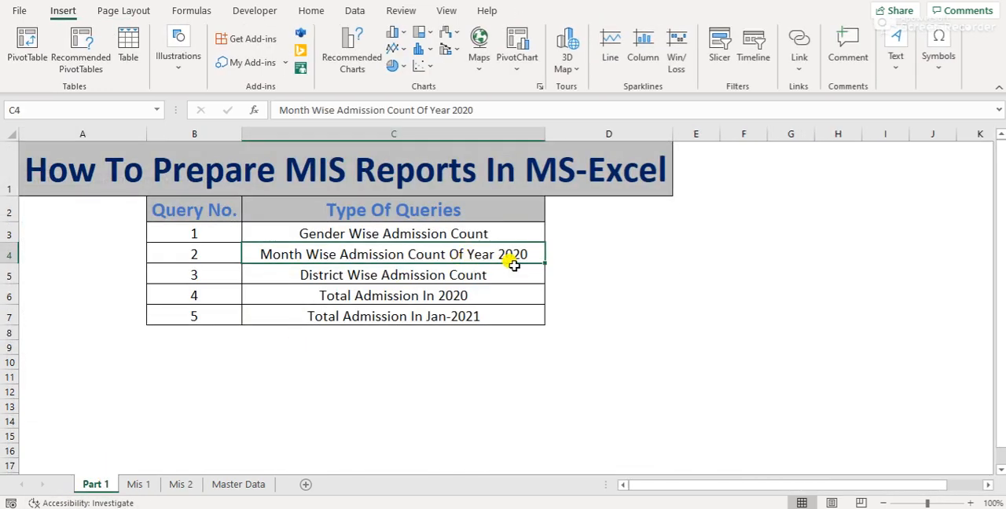
left_click(249, 486)
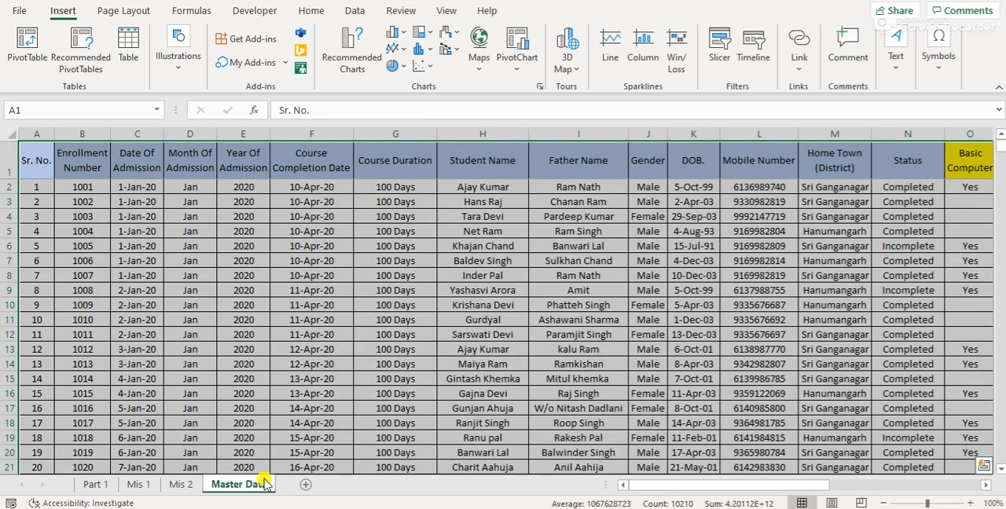
left_click(180, 485)
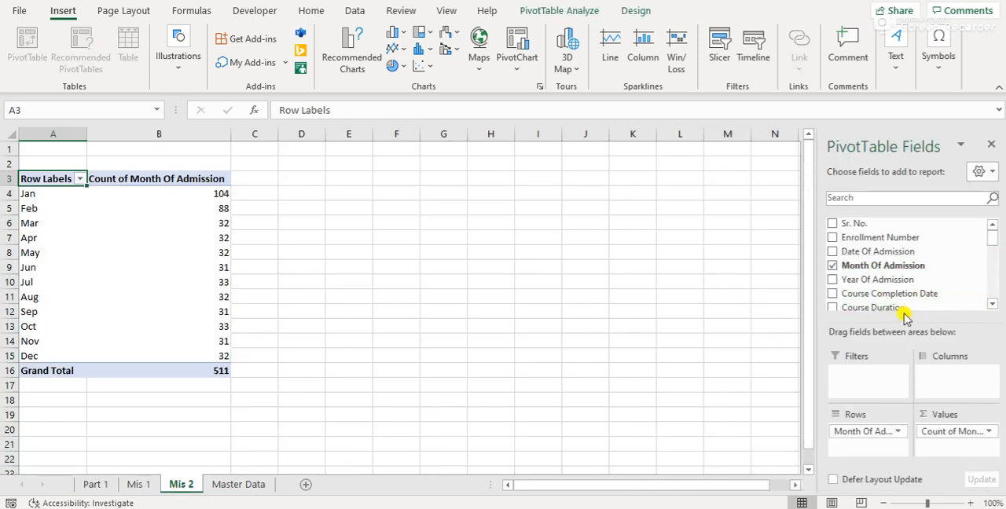
left_click_drag(852, 279, 886, 377)
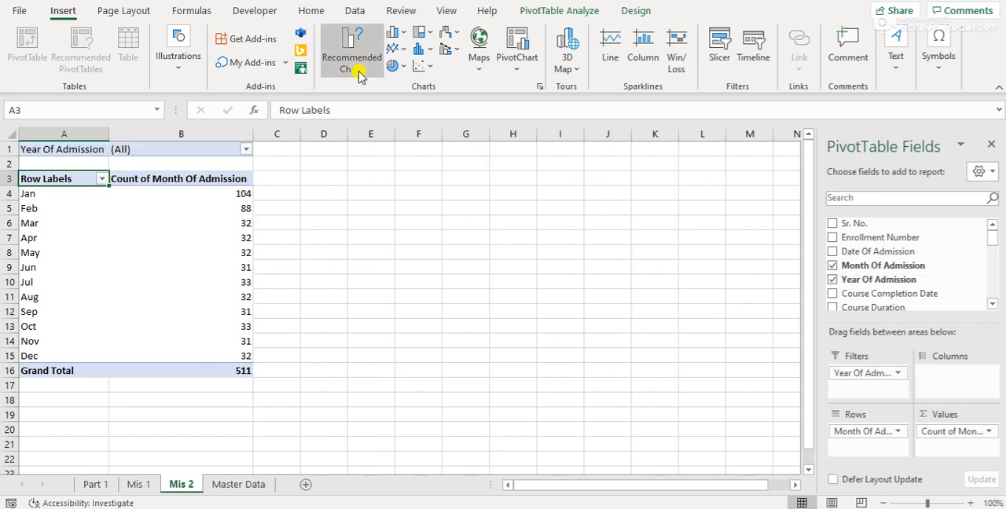
left_click(246, 149)
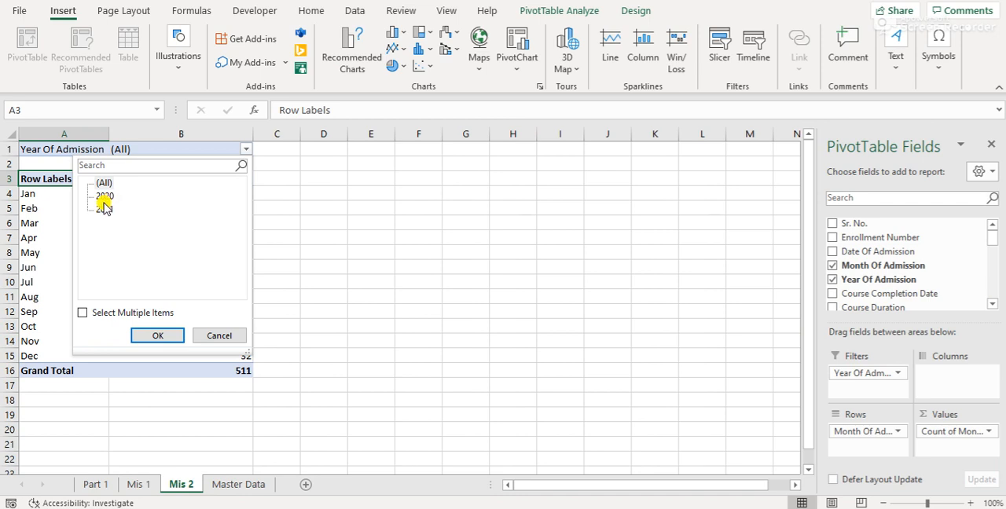
left_click(82, 313)
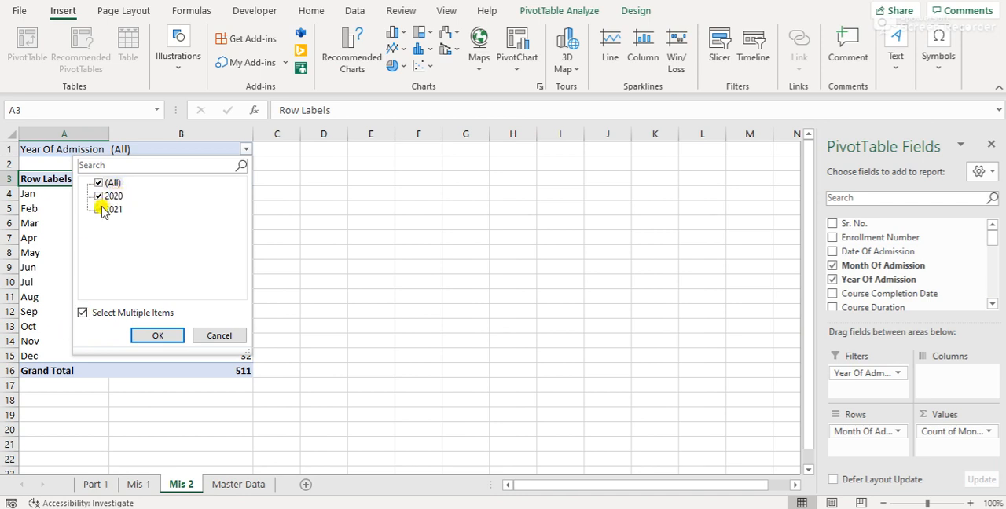
left_click(99, 209)
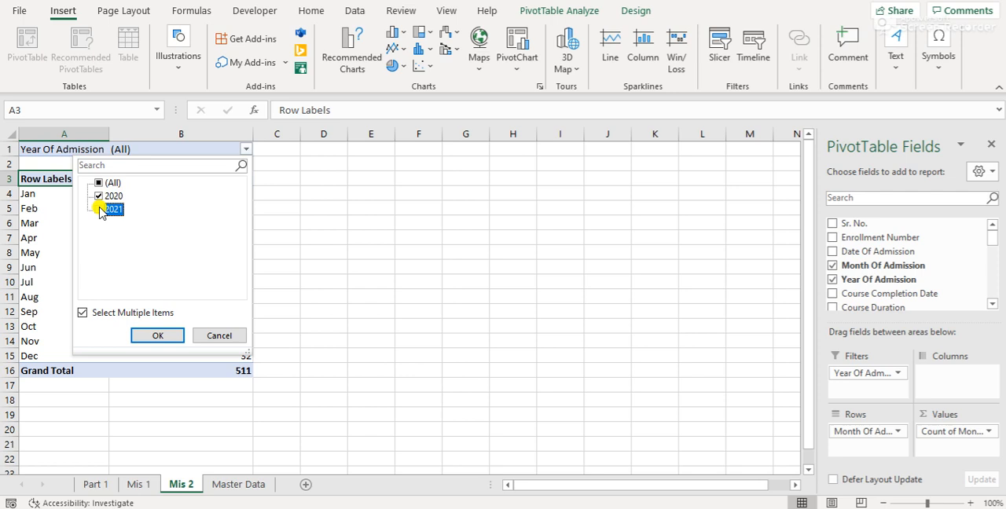
left_click(157, 335)
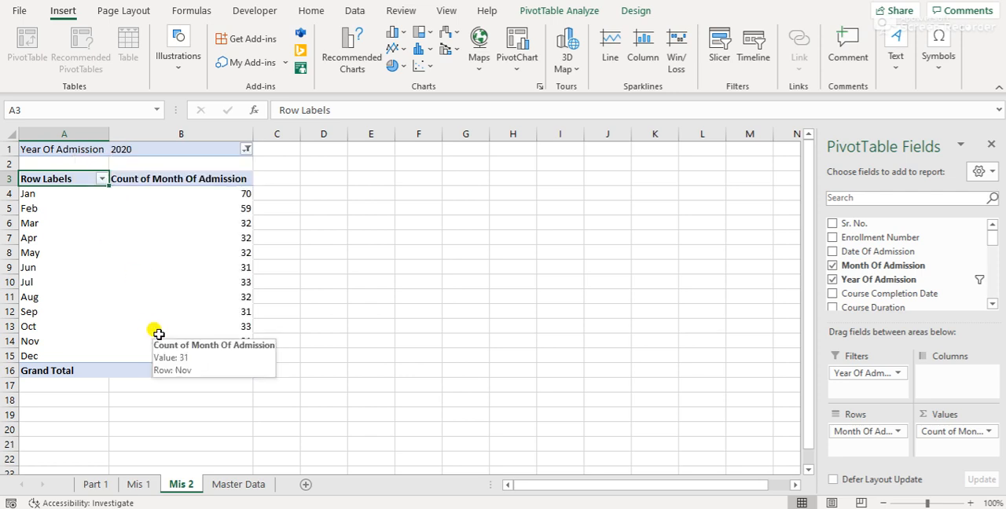
key("Right")
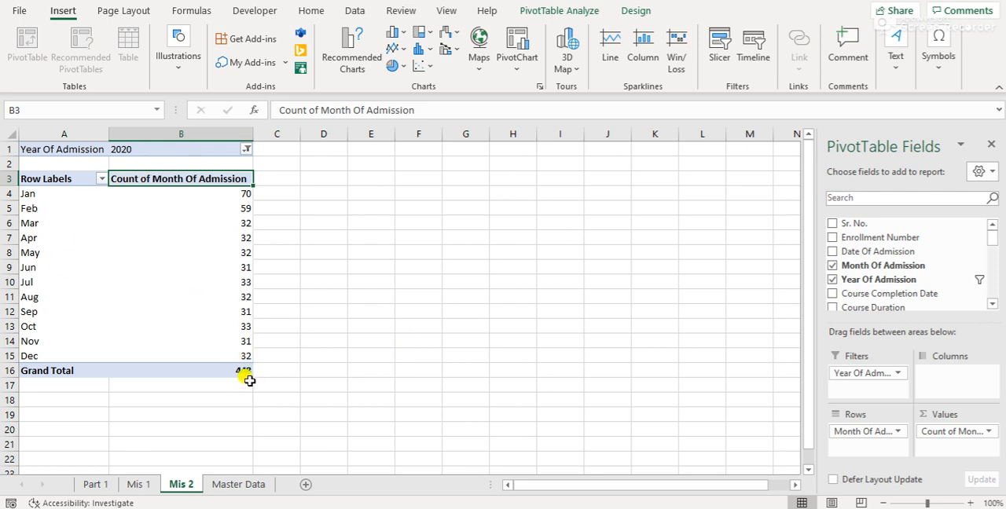
Turn on filtering in the Master Data sheet and filter the Year Of Admission column to 2020 only
left_click(230, 487)
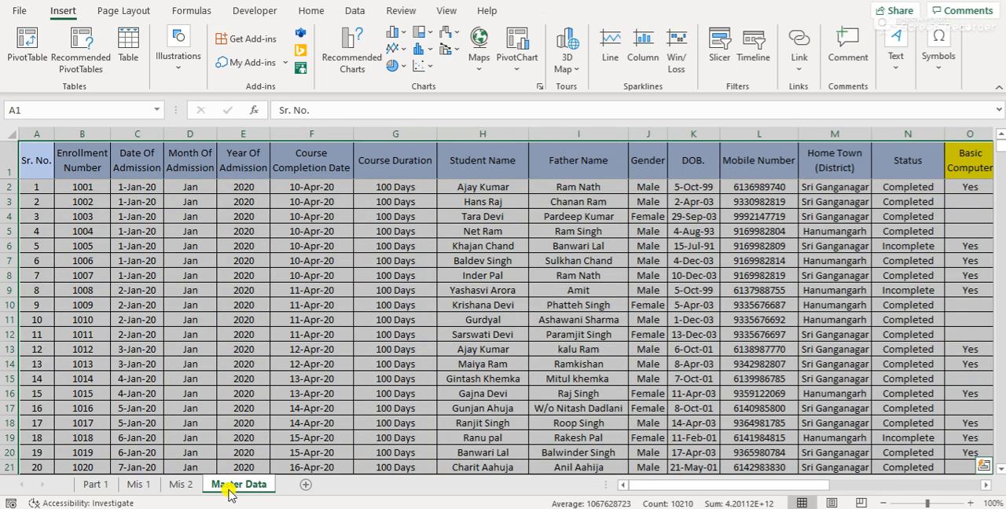
key("ctrl+Home")
key("ctrl+shift+l")
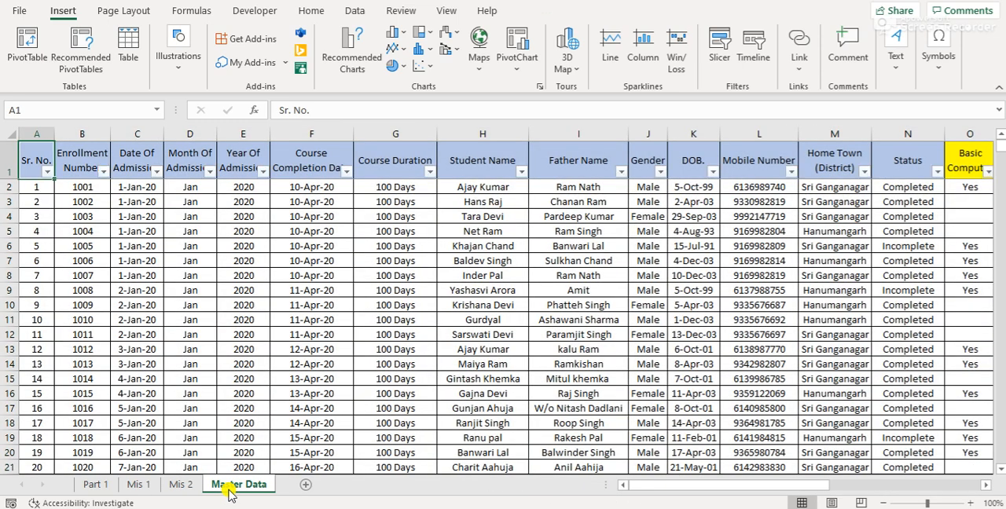
key("Right")
key("Right")
key("Right")
key("Right")
key("alt+Down")
key("Down")
key("Down")
key("Down")
key("Down")
key("Down")
key("space")
key("Down")
key("space")
key("Return")
key("Down")
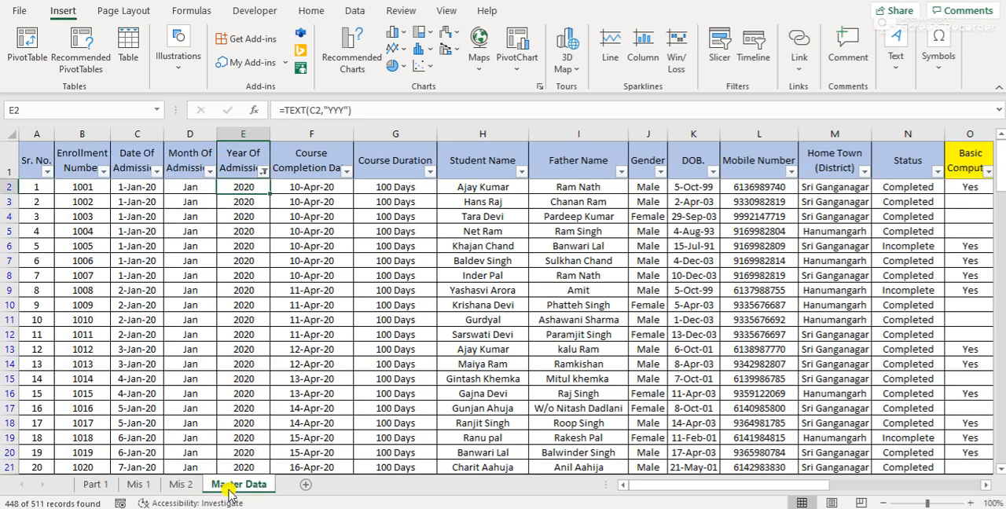
Select the filtered Year Of Admission cells to check their count, remove the filters and return to Mis 2
key("ctrl+shift+Down")
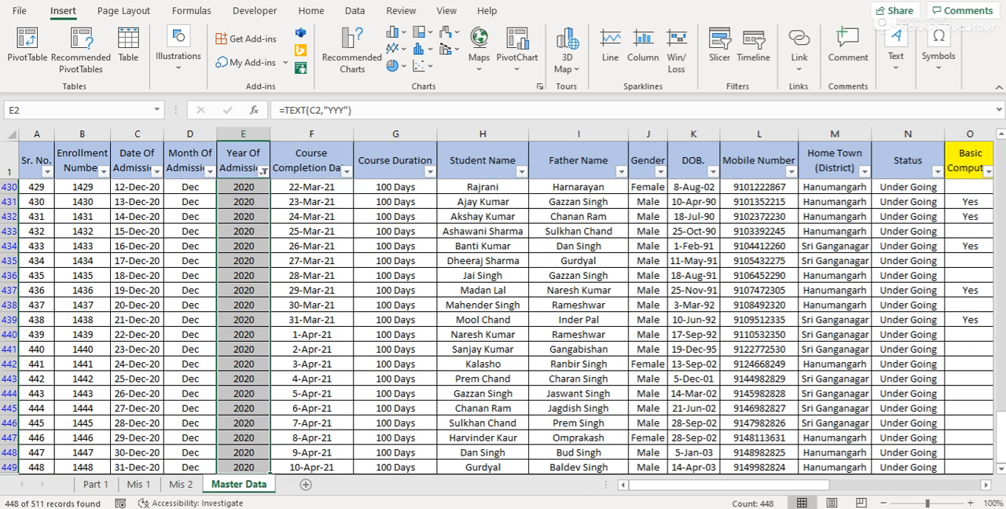
key("ctrl+Up")
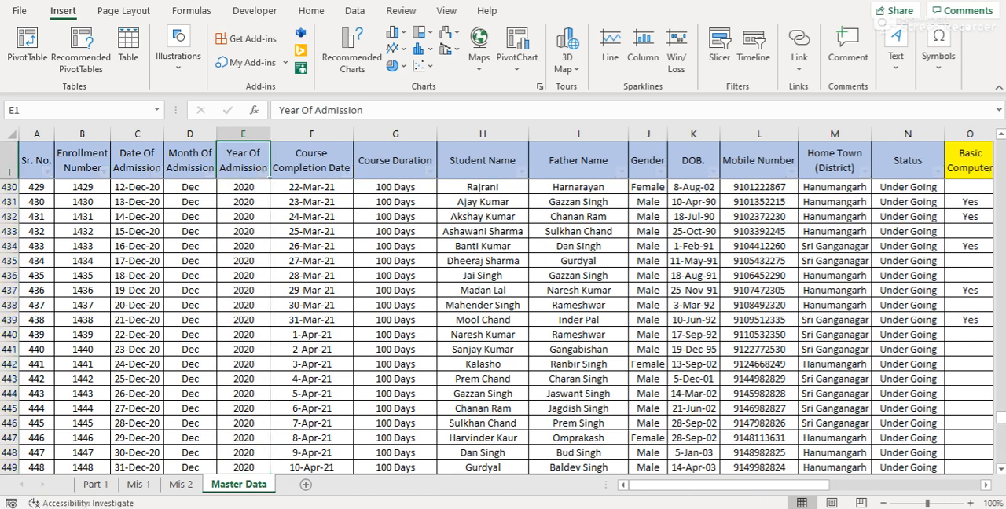
key("ctrl+Page_Up")
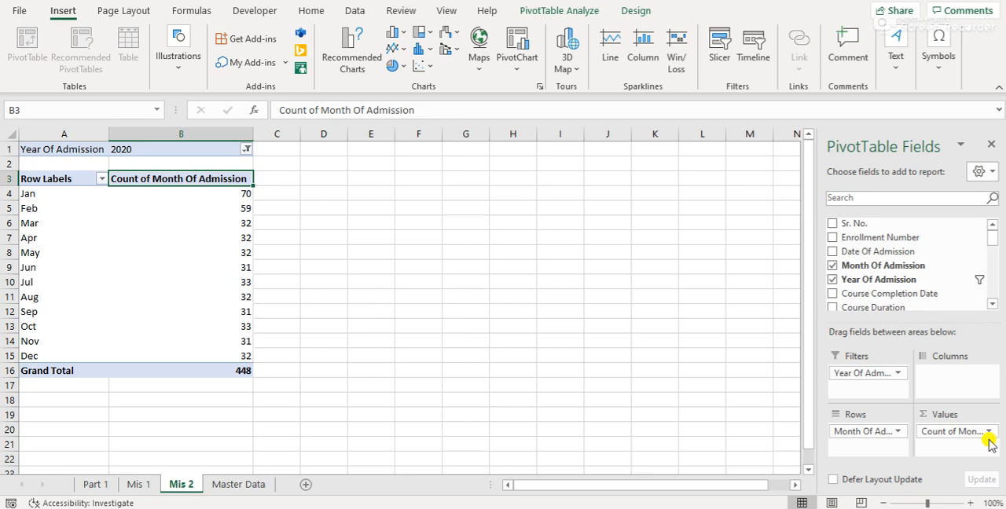
Insert a Clustered Column PivotChart of the 2020 monthly admission counts and move it up beside the pivot table
mouse_move(247, 376)
left_click(209, 302)
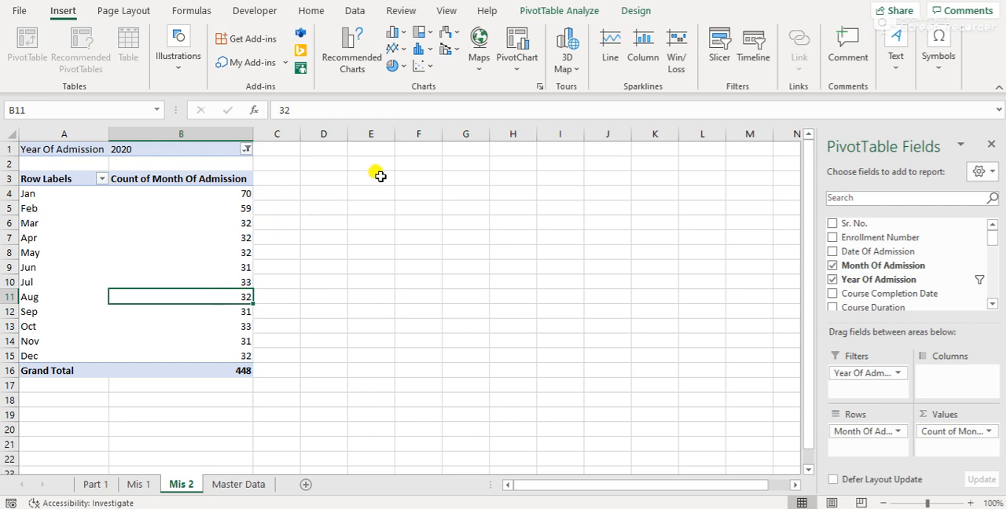
left_click(519, 69)
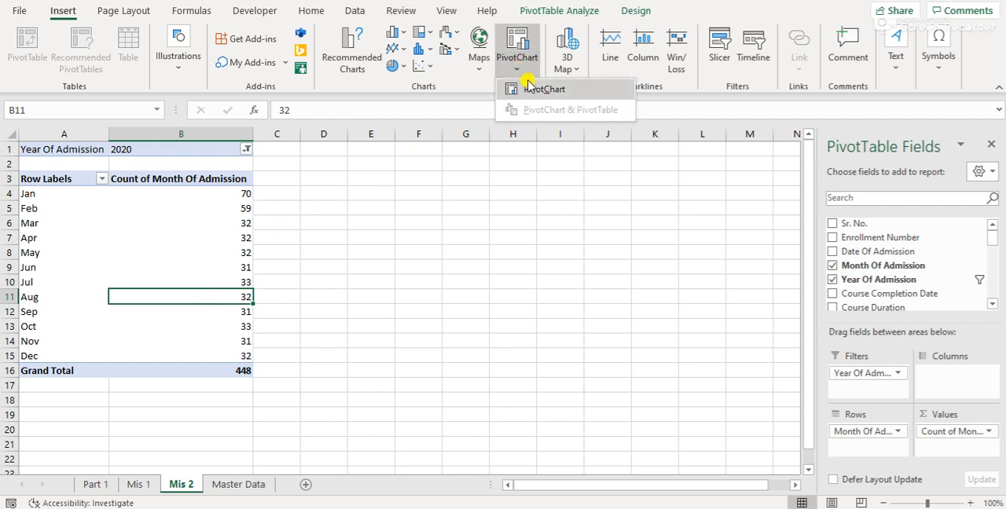
left_click(548, 89)
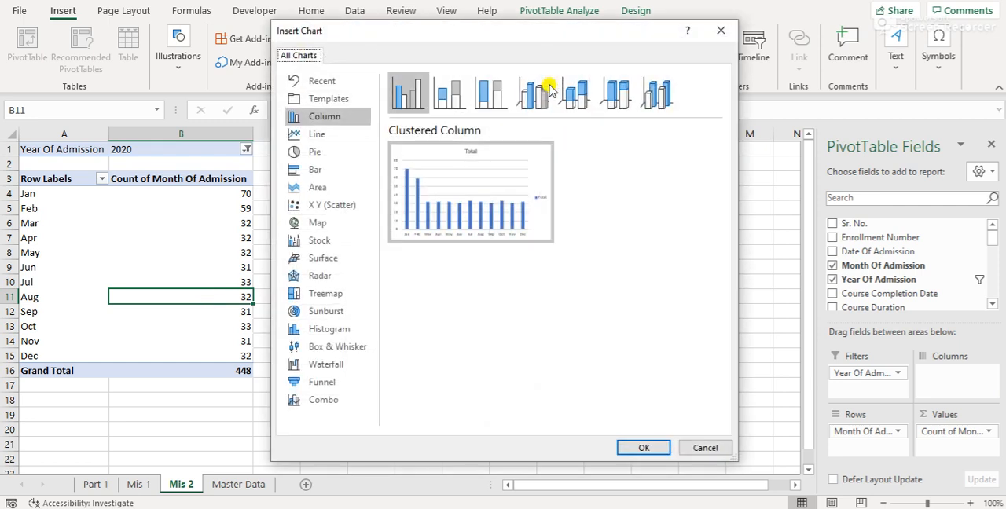
left_click(321, 156)
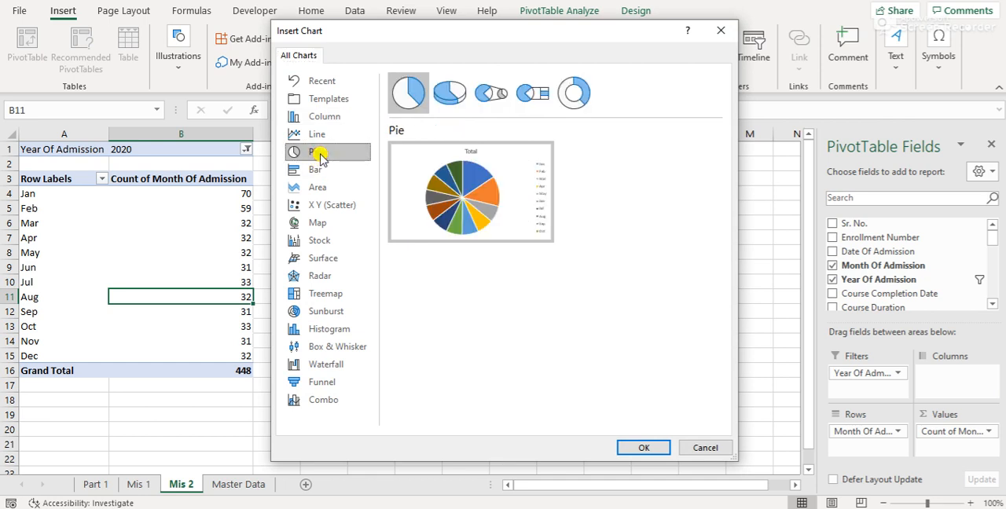
left_click(331, 118)
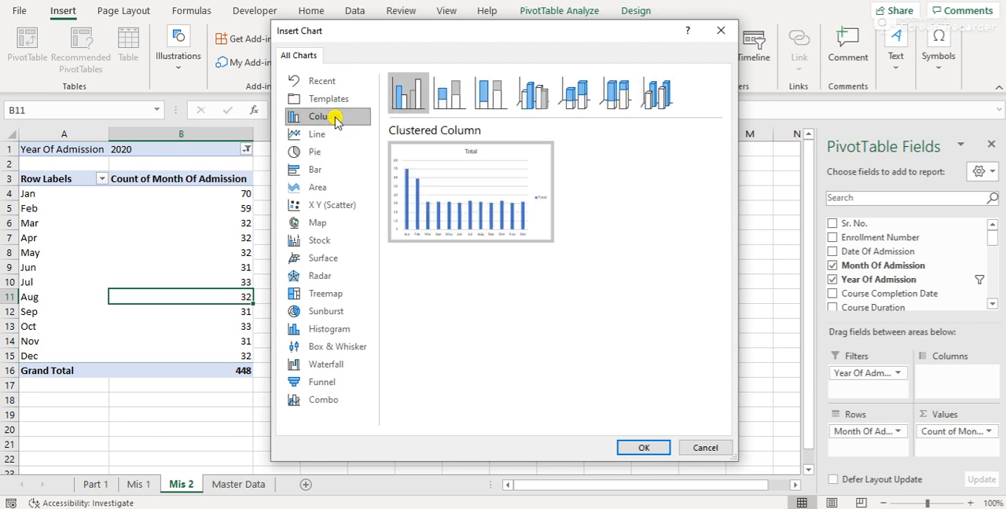
left_click(650, 446)
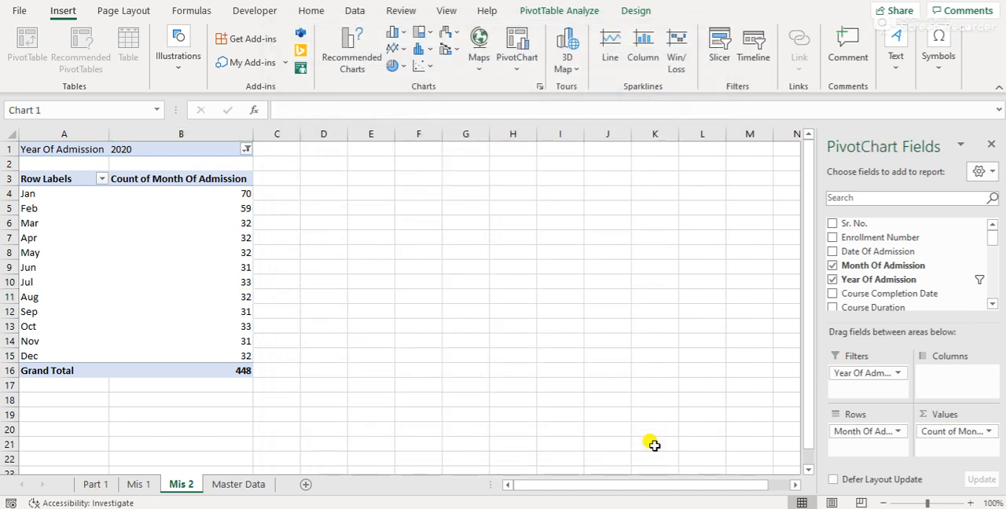
left_click_drag(494, 231, 563, 154)
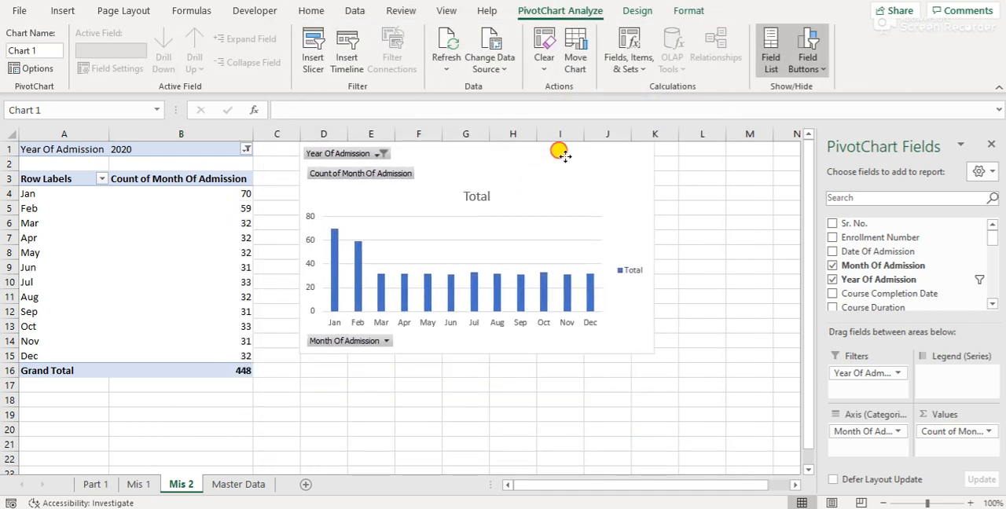
Rename the Mis 2 pivot table's value header to Admission Count and its row label header to Month
left_click(339, 384)
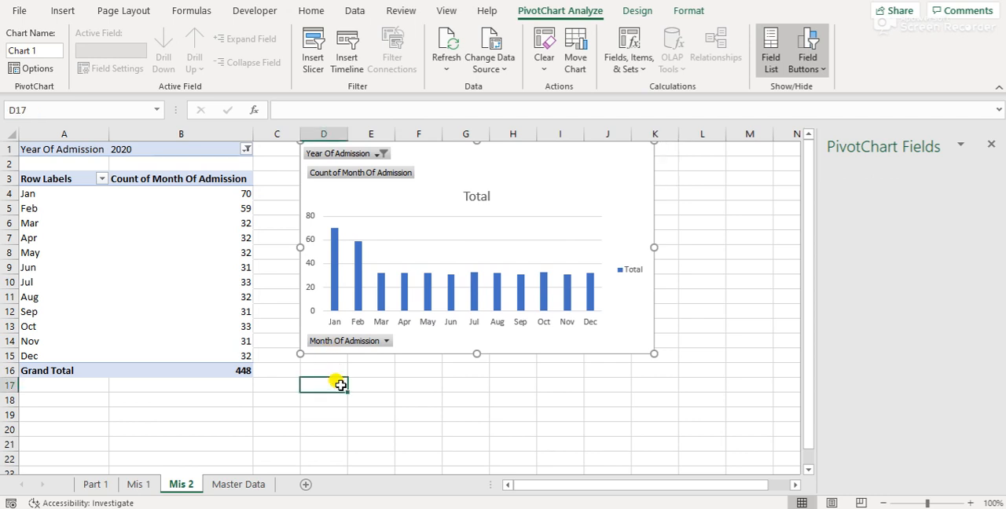
left_click(192, 179)
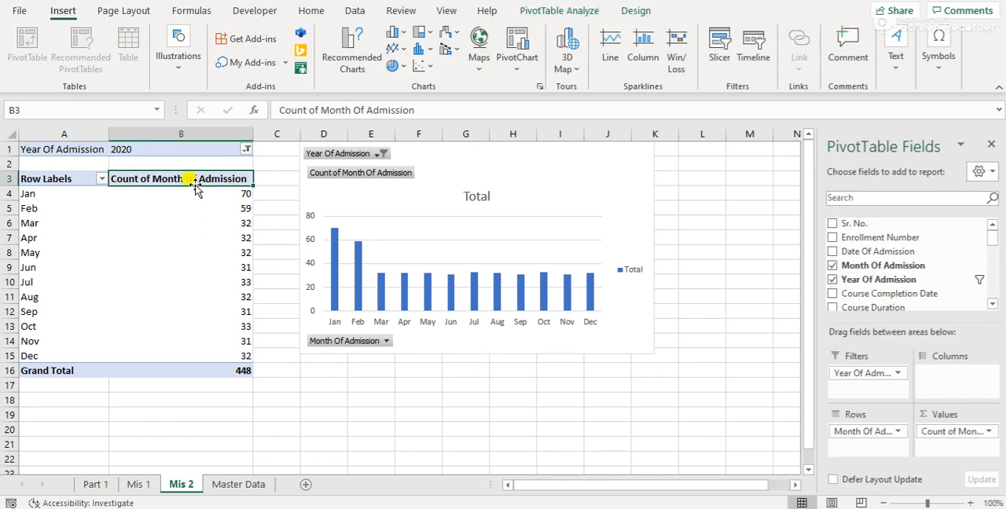
key("F2")
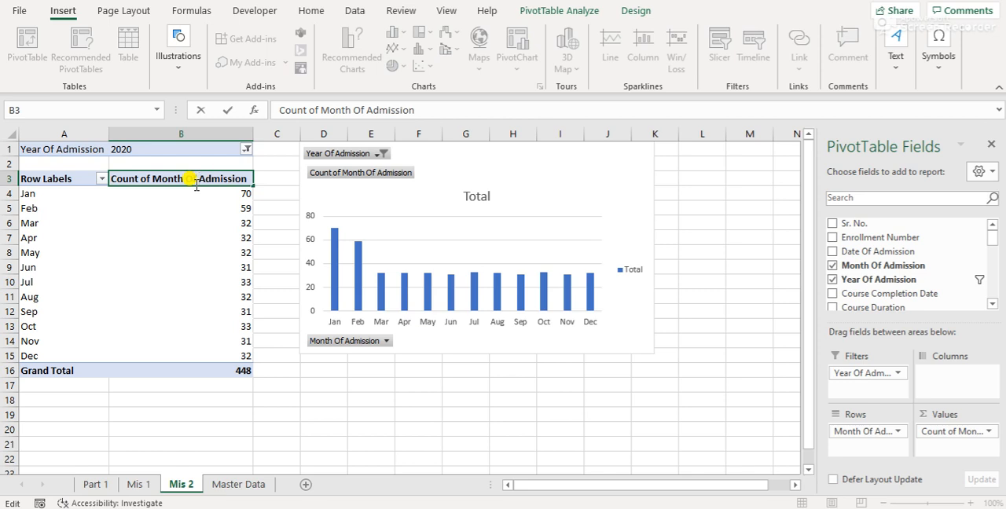
key("shift+Home")
key("BackSpace")
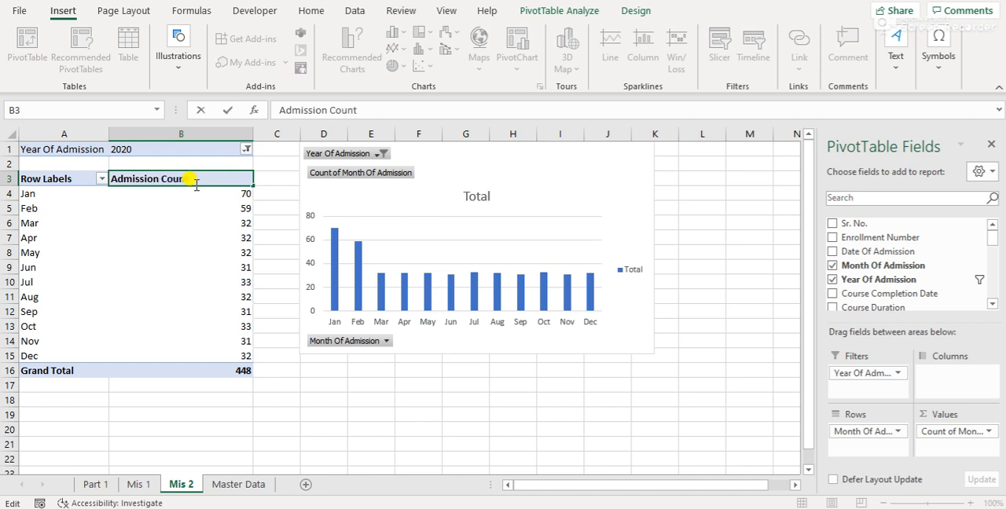
key("Return")
key("Up")
key("Left")
type("Mo")
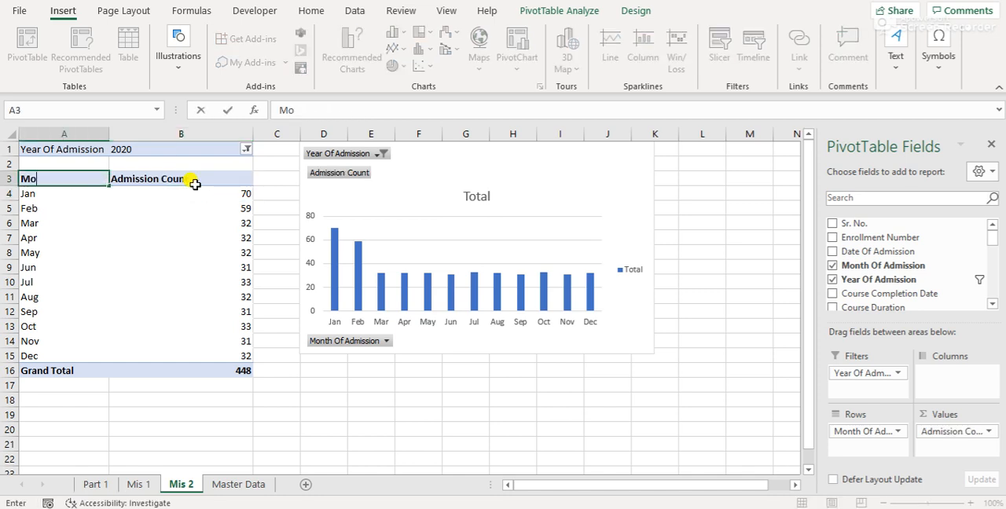
key("Return")
key("Up")
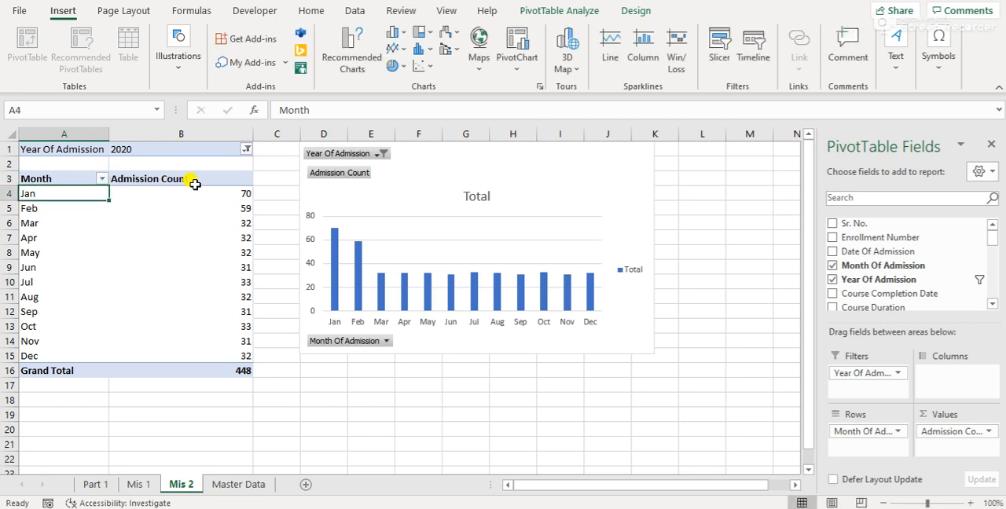
Center the contents of columns A and B on Mis 2
key("ctrl+space")
key("shift+Right")
key("alt+h")
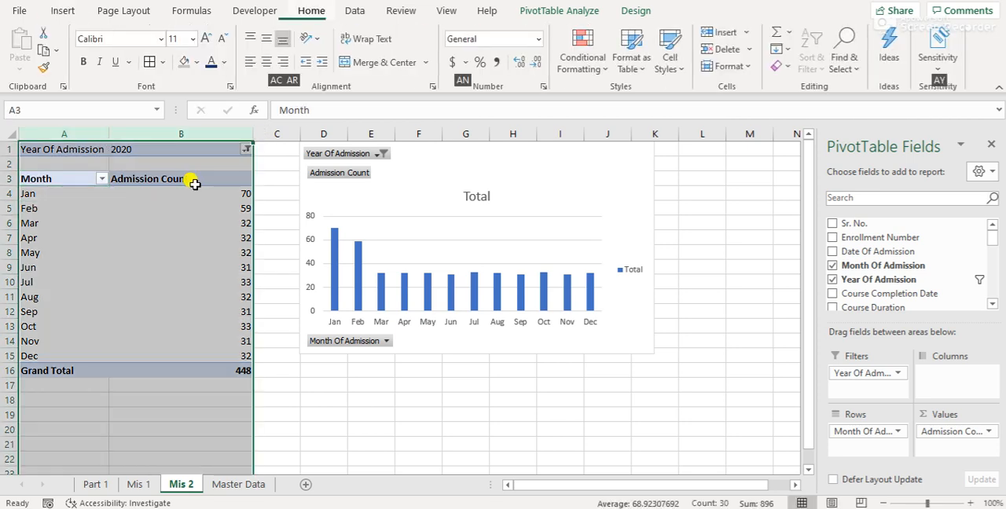
key("a")
key("c")
key("Up")
key("Down")
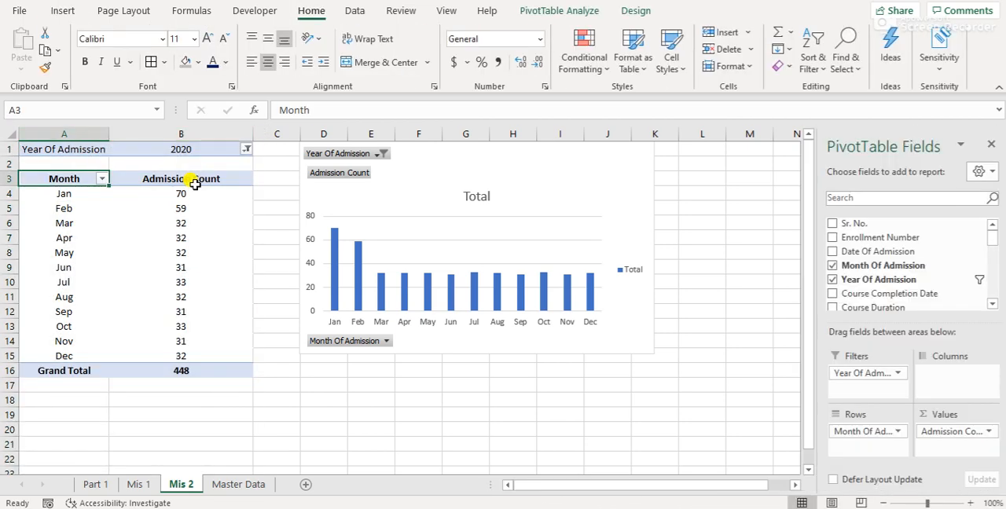
Hide the gridlines on the Mis 2 sheet and return to cell A1
left_click(451, 15)
left_click(350, 62)
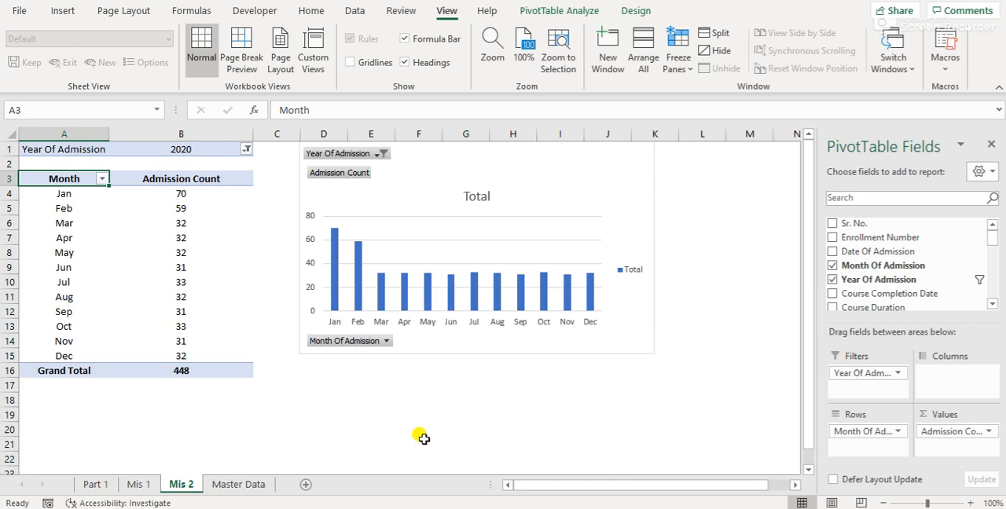
left_click(319, 415)
key("ctrl+Home")
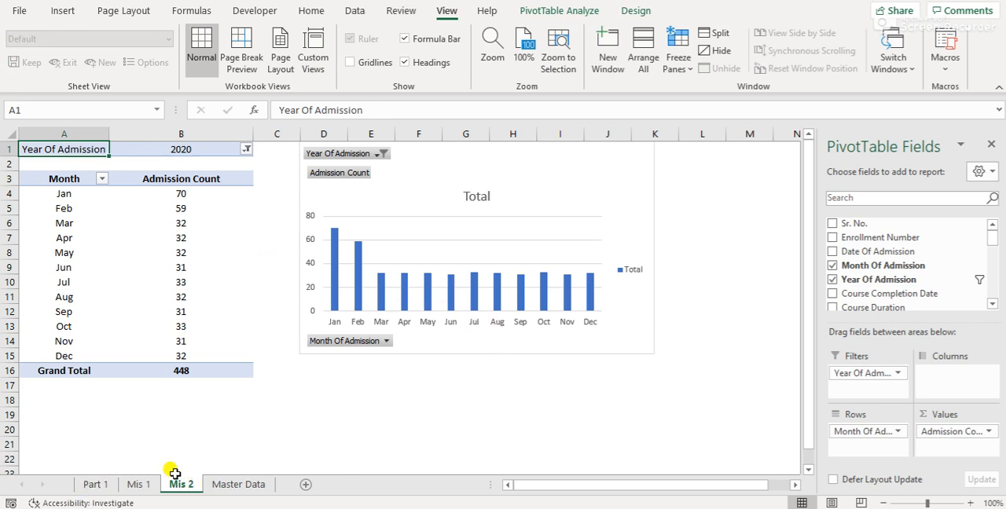
Check the query list on Part 1, then insert a PivotTable on a new sheet from the entire Master Data range
left_click(93, 485)
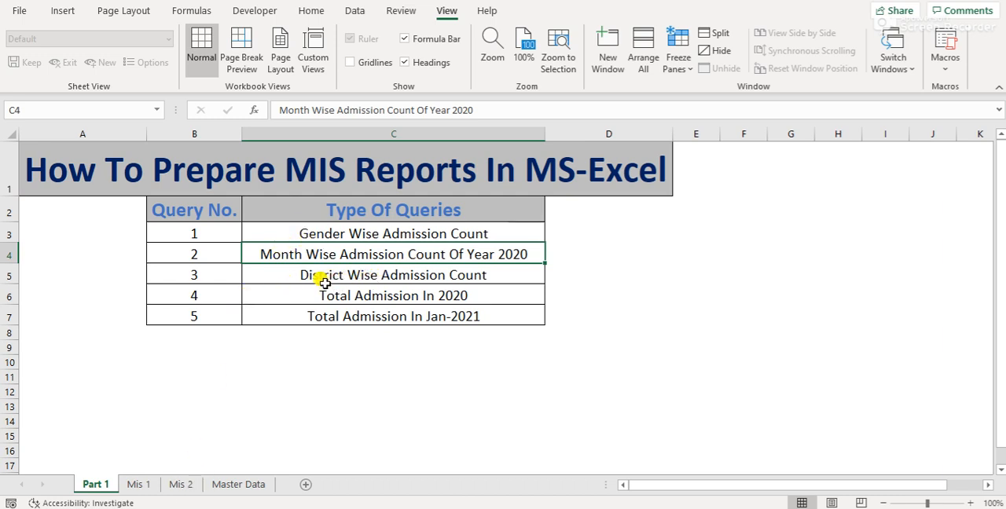
left_click(223, 486)
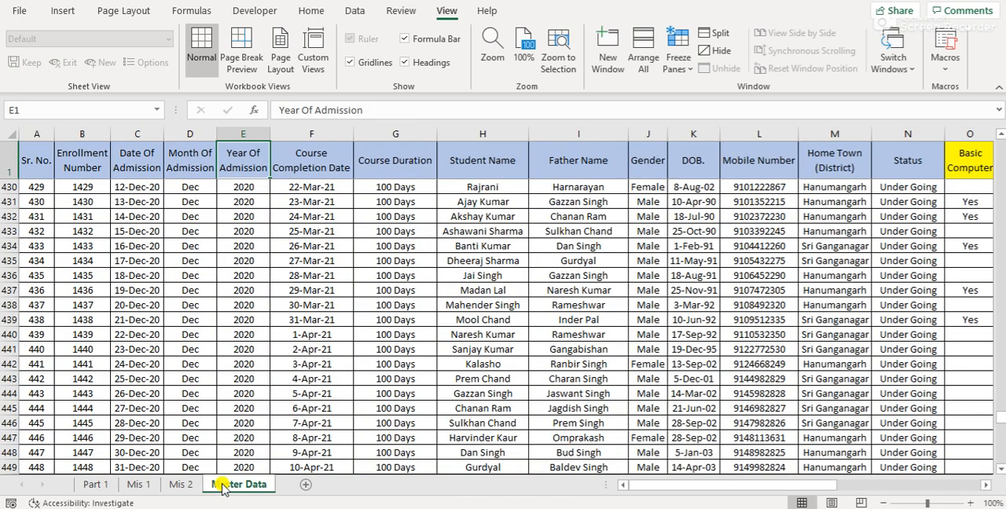
key("ctrl+Down")
key("ctrl+Down")
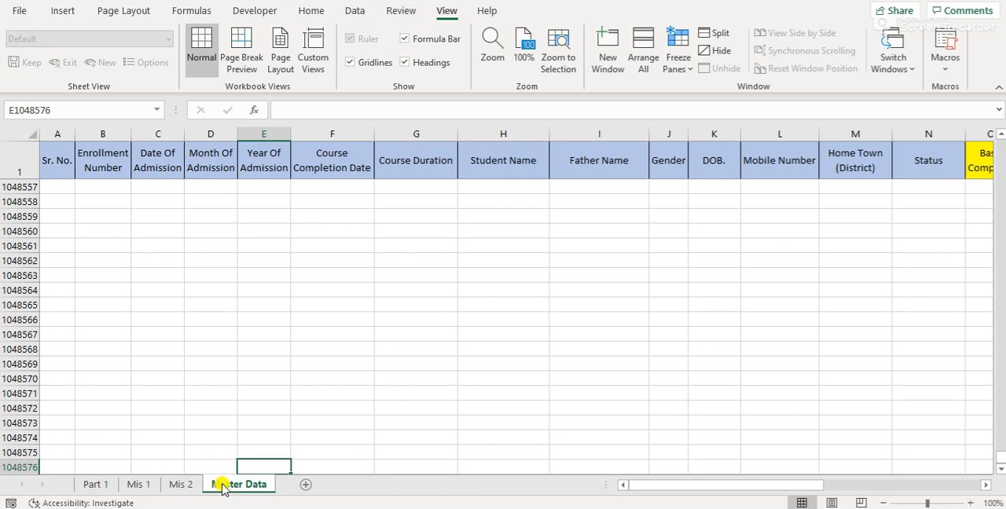
key("ctrl+Up")
key("ctrl+Up")
key("ctrl+Left")
key("ctrl+Home")
key("Left")
key("Up")
key("ctrl+shift+Right")
key("ctrl+shift+Down")
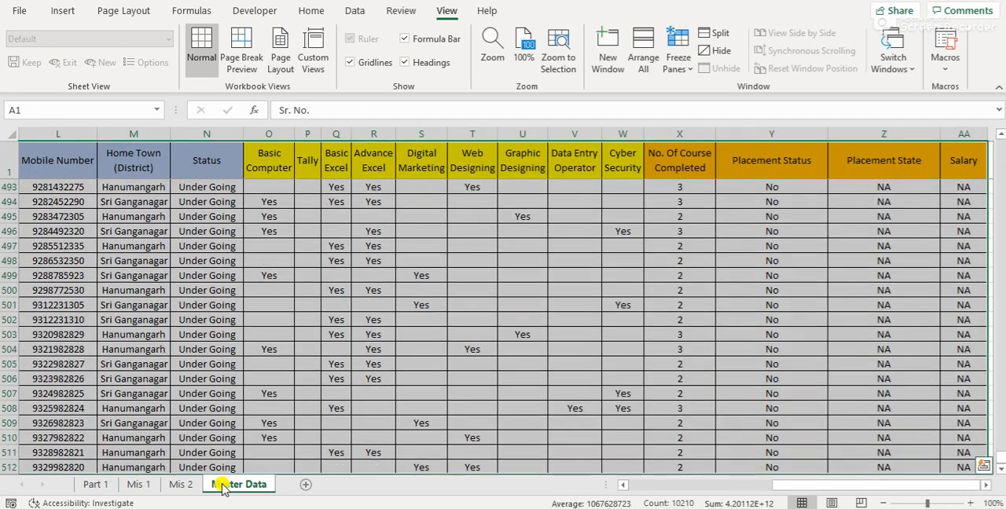
left_click(63, 10)
left_click(24, 55)
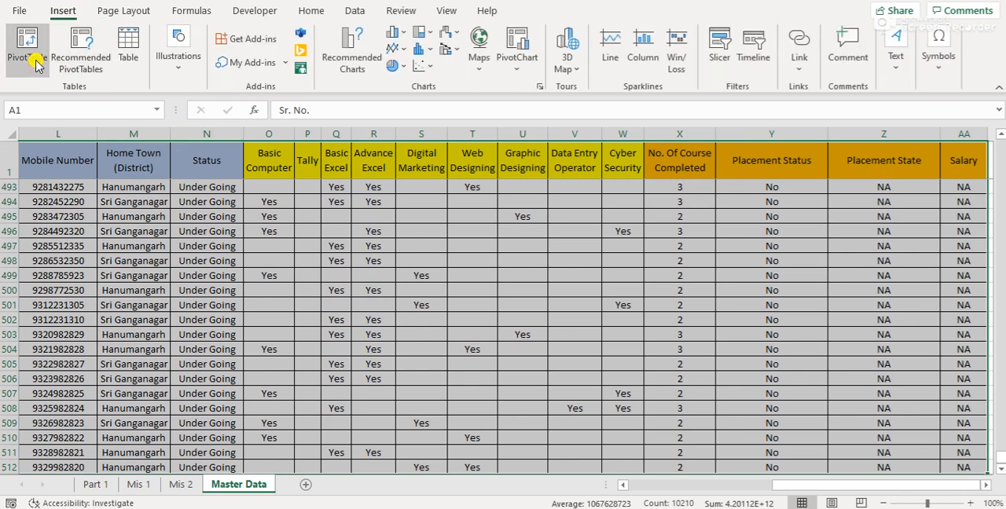
left_click(572, 214)
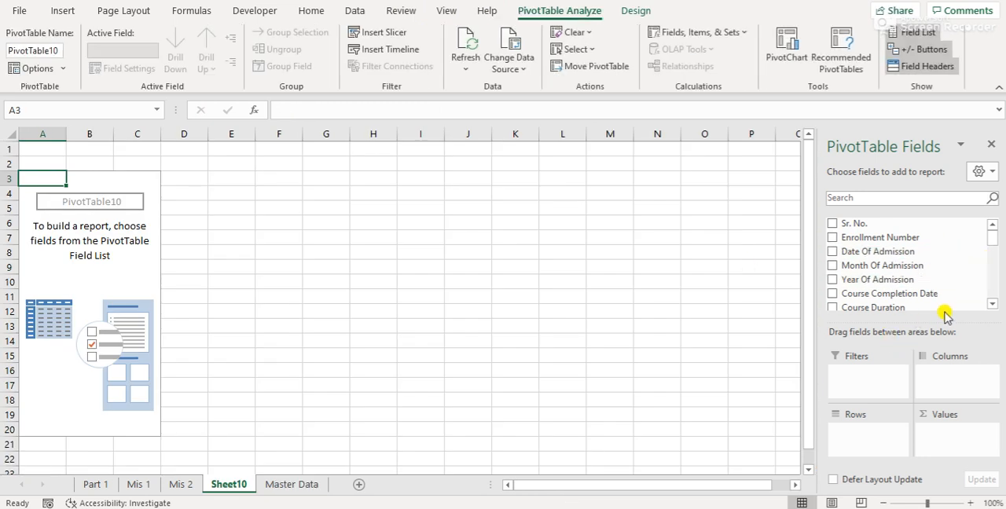
Add Home Town (District) to the new pivot table as the row field and as a count in the values
left_click(993, 305)
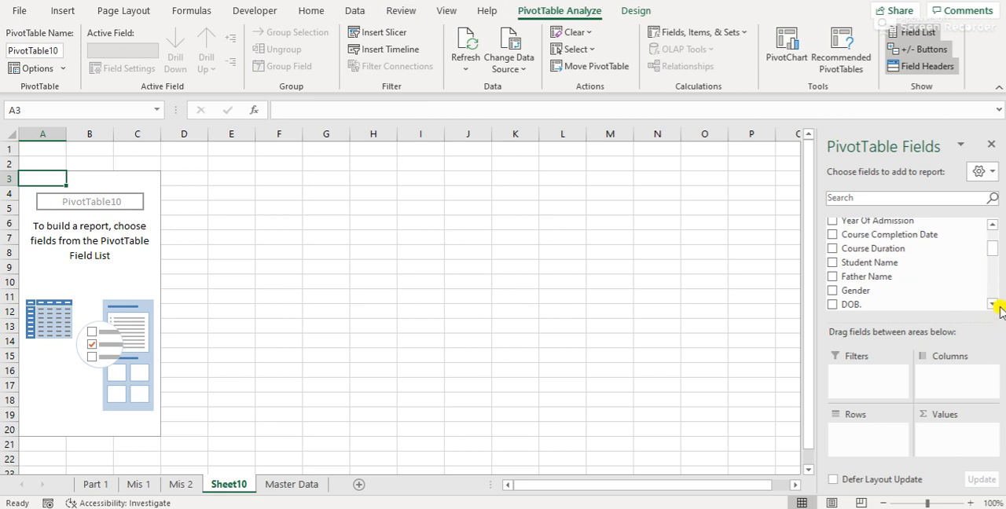
left_click(993, 305)
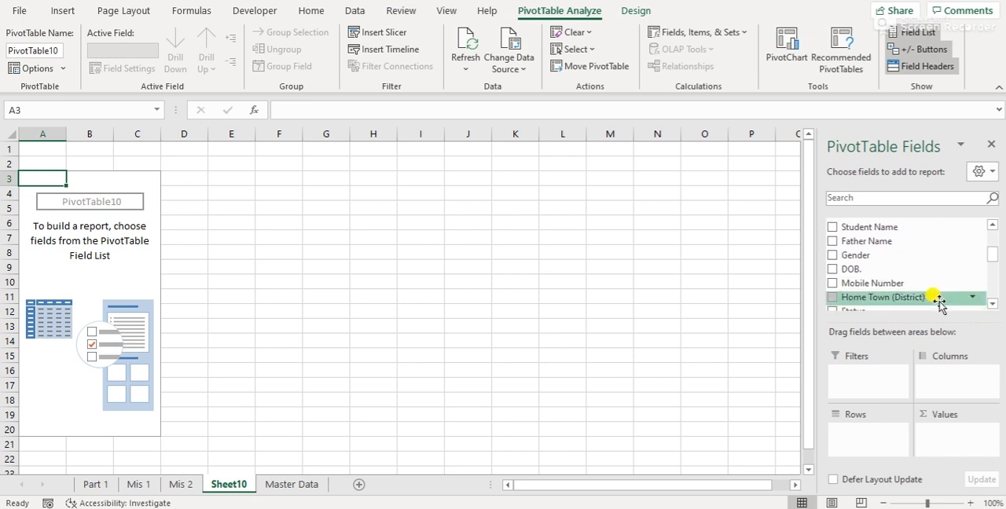
left_click_drag(938, 303, 873, 434)
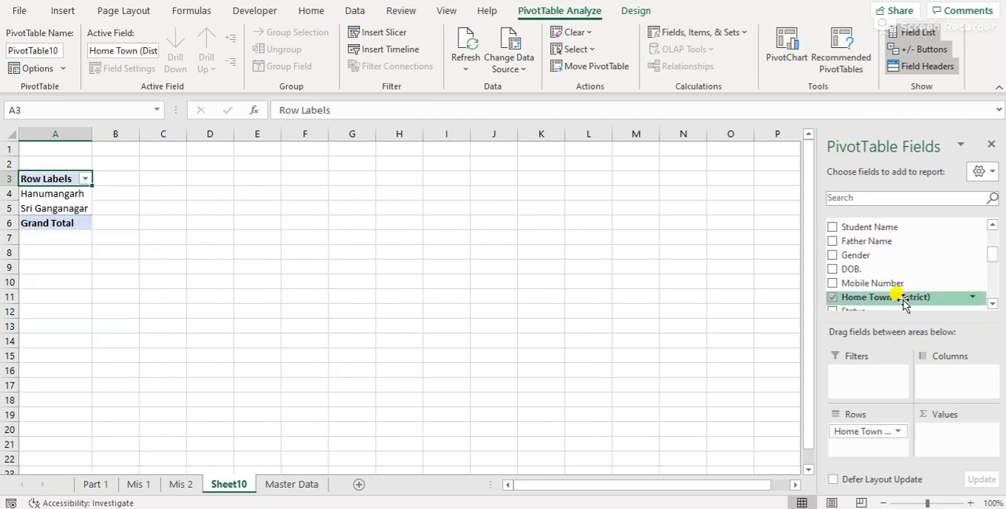
left_click_drag(903, 302, 950, 446)
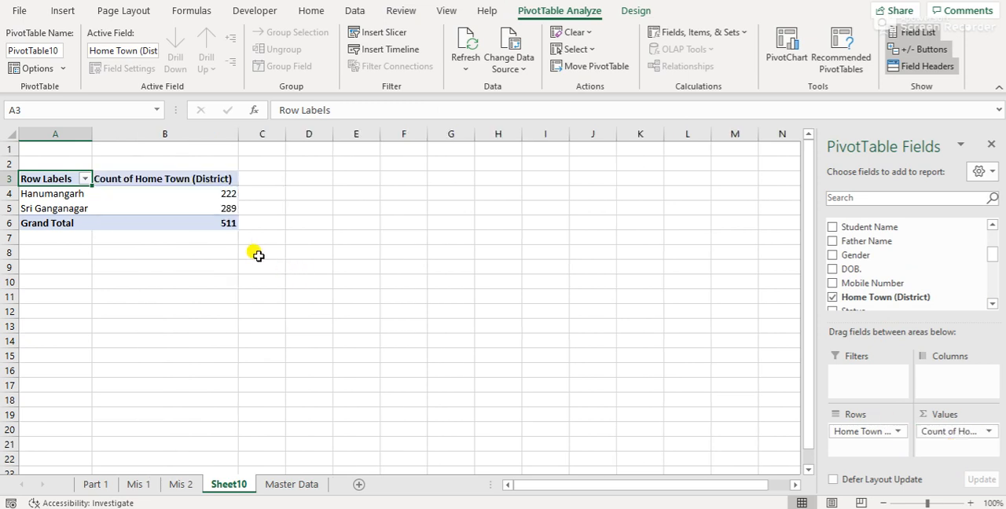
Rename the district pivot table's row label header to District Name and its count header to Students
type("District Nam")
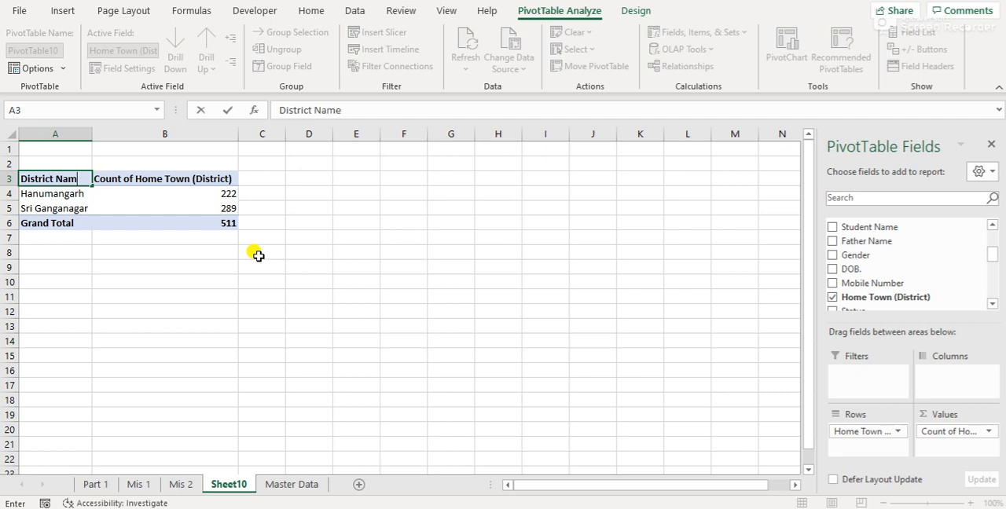
type("e")
key("Return")
key("Up")
key("Right")
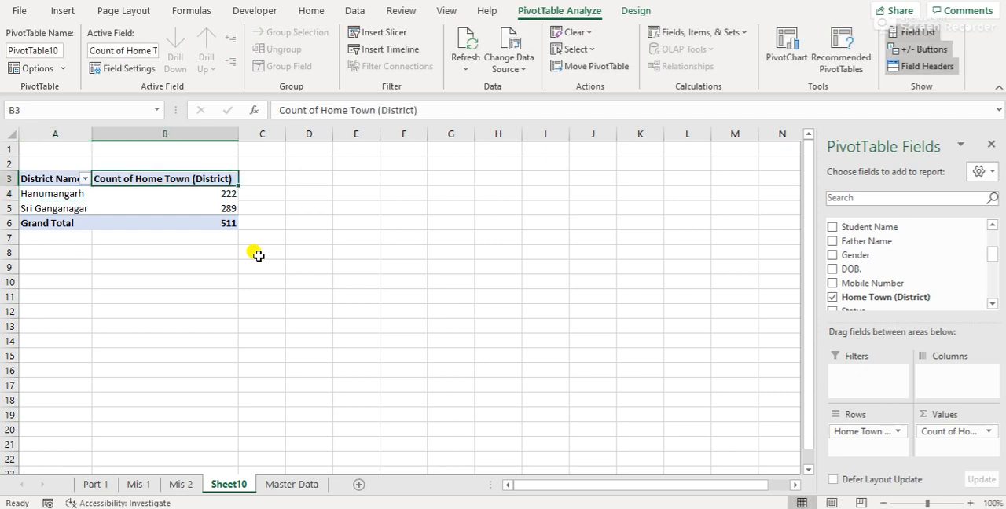
type("Students")
key("Return")
Center the contents of the Students column and return to the District Name header
key("ctrl+space")
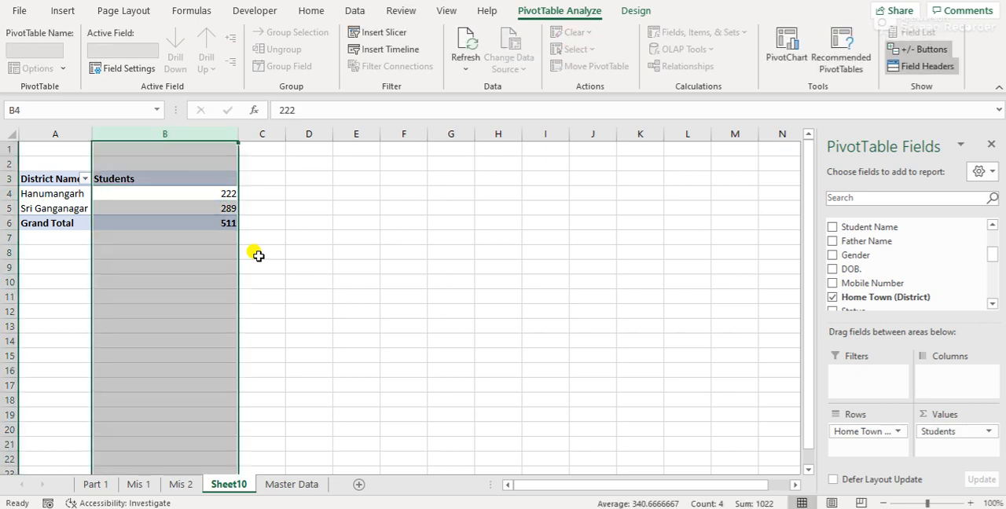
key("alt+h")
key("a")
key("c")
key("Up")
key("Left")
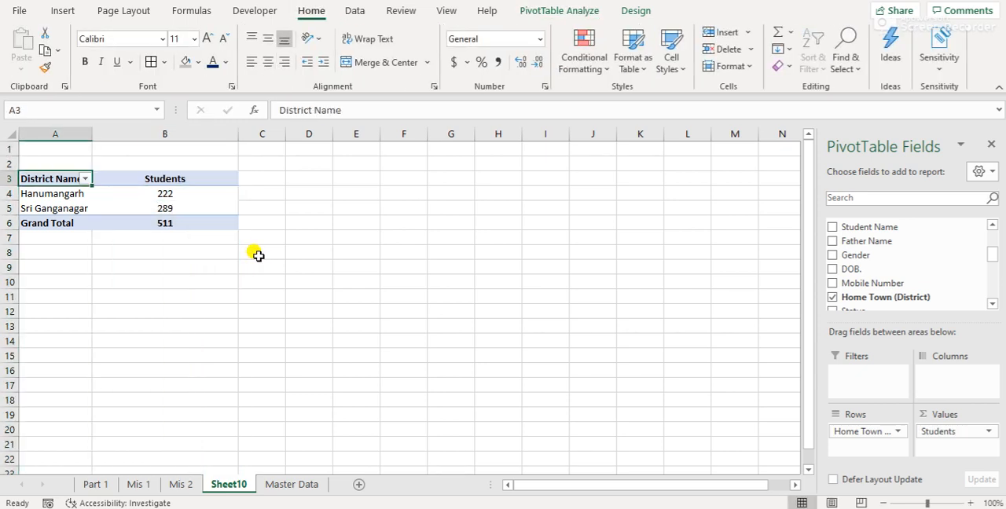
Compare the district pivot table's grand total with the last serial number in Master Data, then return to the pivot sheet
key("Right")
key("Down")
key("Down")
key("Down")
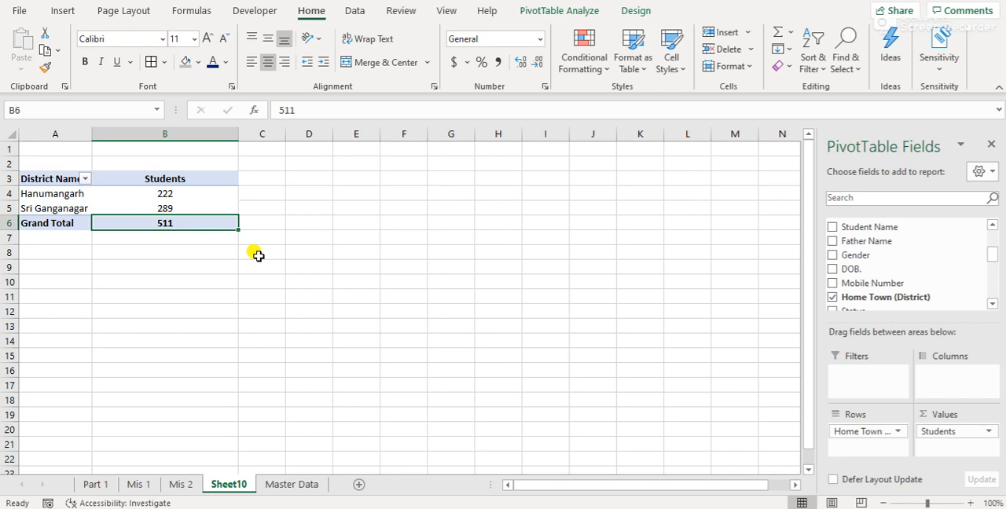
key("ctrl+Page_Down")
key("ctrl+Down")
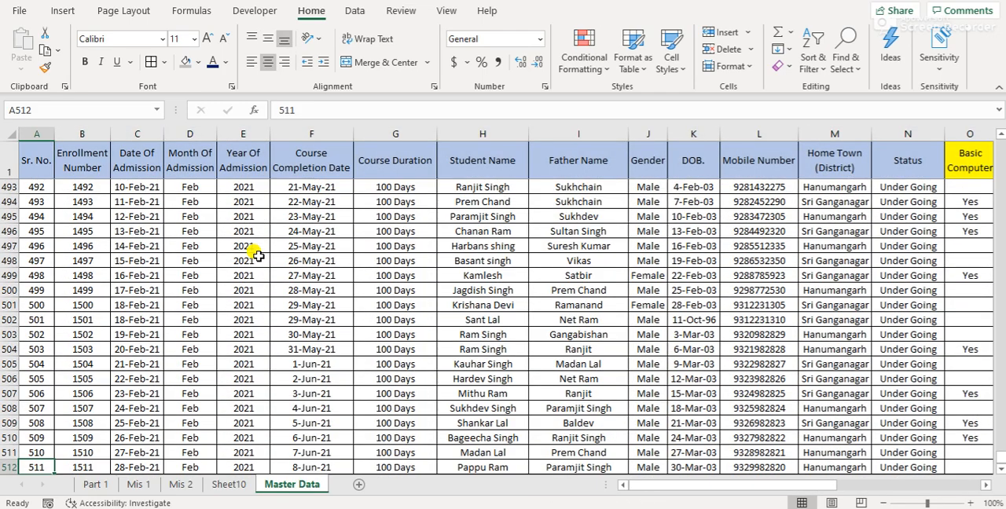
key("ctrl+Home")
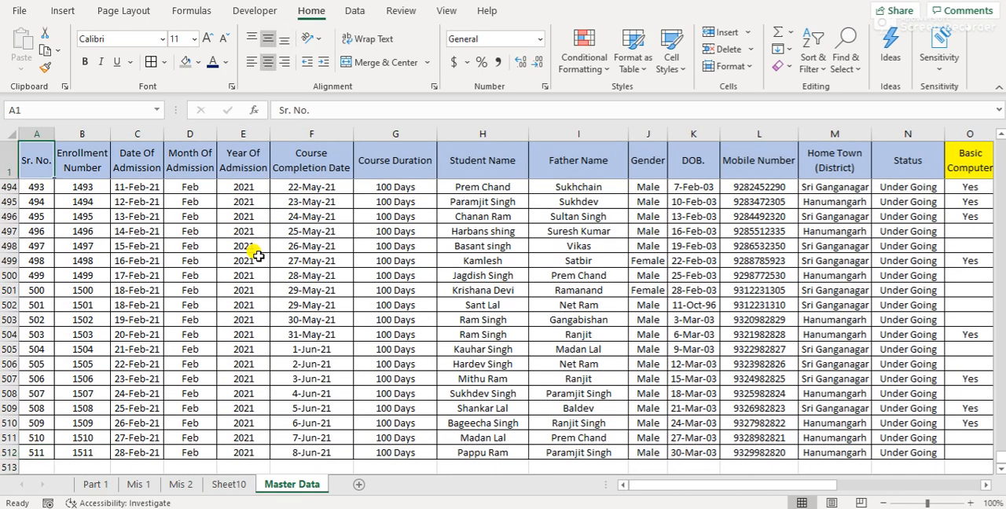
key("ctrl+Page_Up")
key("Up")
key("Up")
key("Left")
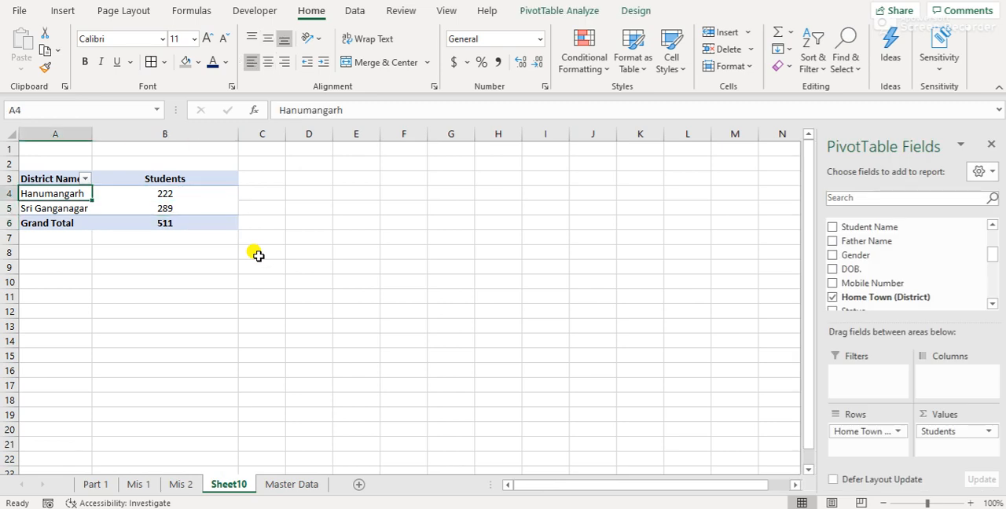
Insert a Pie PivotChart of the district student counts and move it up beside the pivot table
key("Up")
key("Up")
key("Down")
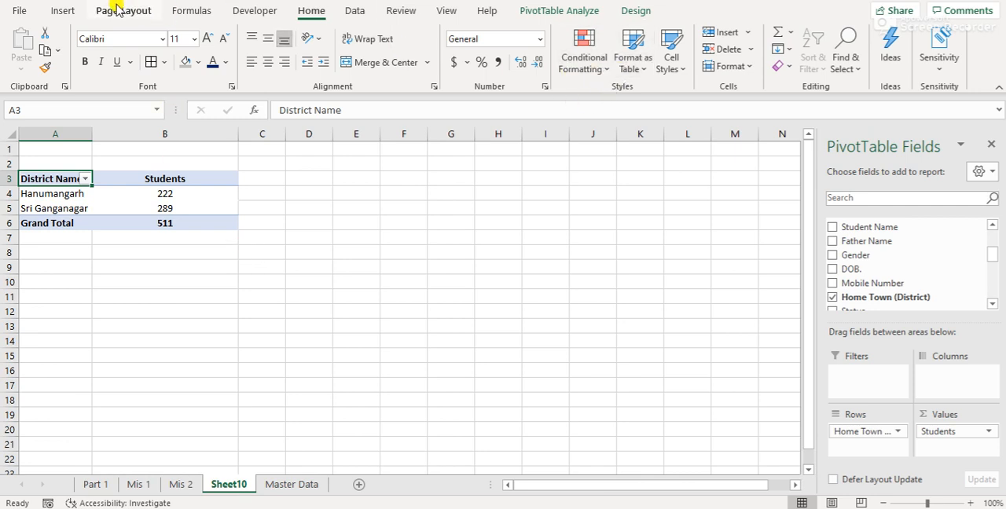
left_click(64, 11)
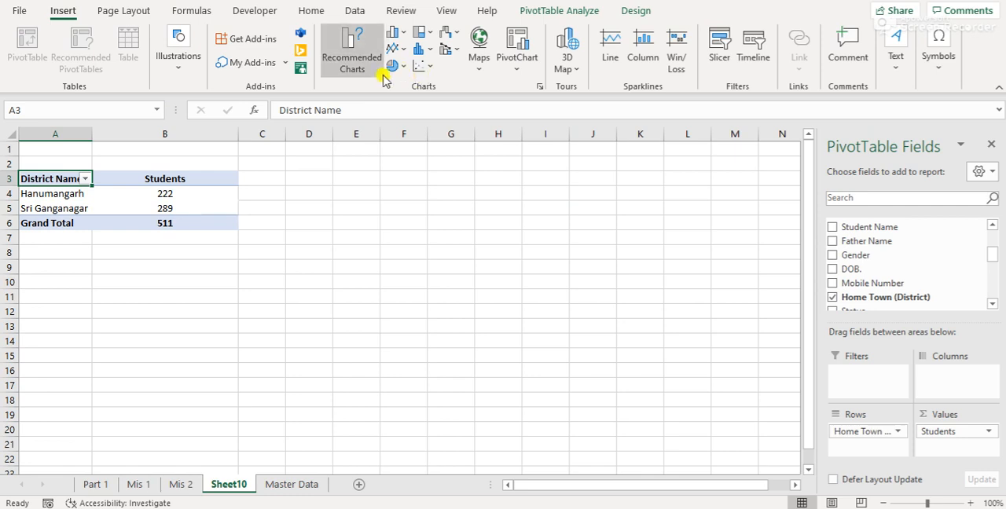
left_click(518, 67)
left_click(550, 88)
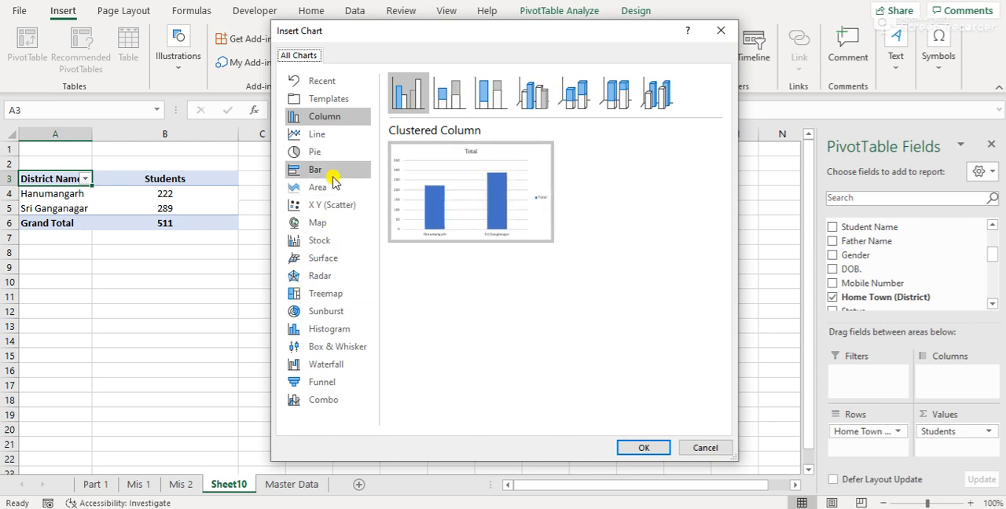
left_click(324, 151)
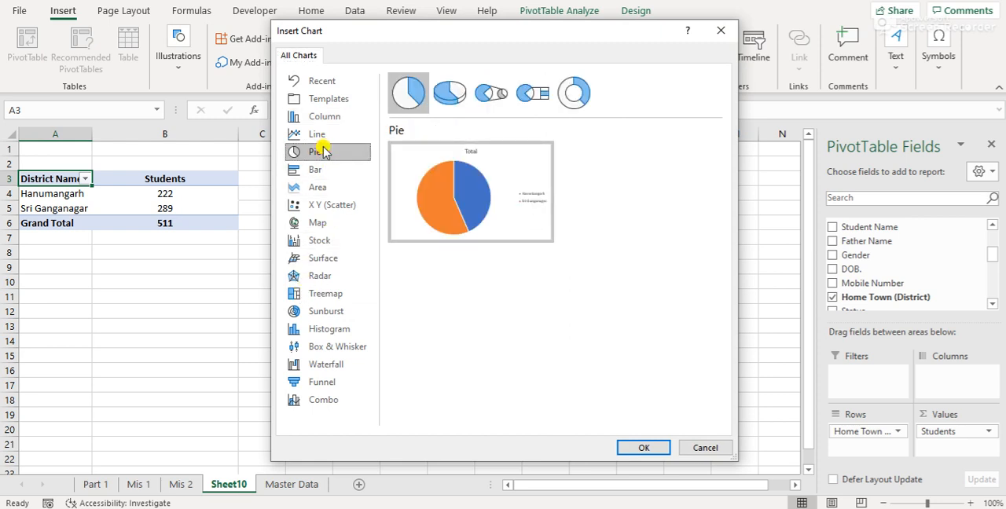
left_click(642, 446)
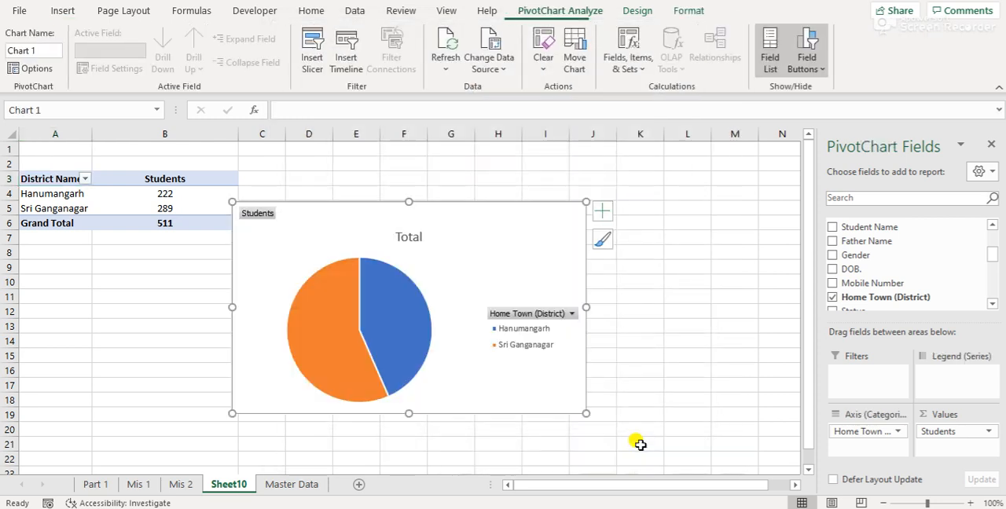
mouse_move(492, 261)
left_mouse_down()
mouse_move(507, 201)
mouse_move(555, 189)
mouse_move(534, 165)
mouse_move(498, 158)
mouse_move(497, 132)
mouse_move(485, 142)
mouse_move(497, 134)
left_mouse_up()
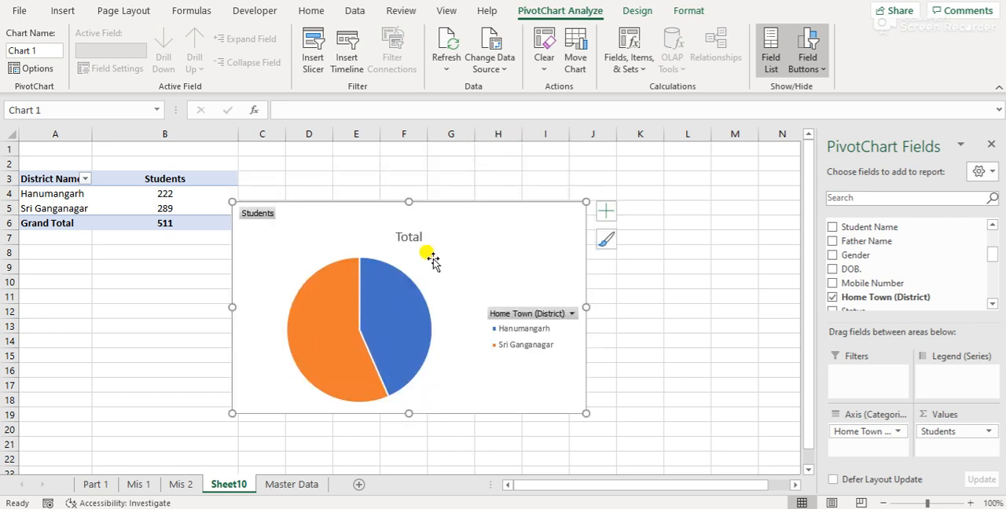
left_click_drag(434, 256, 434, 186)
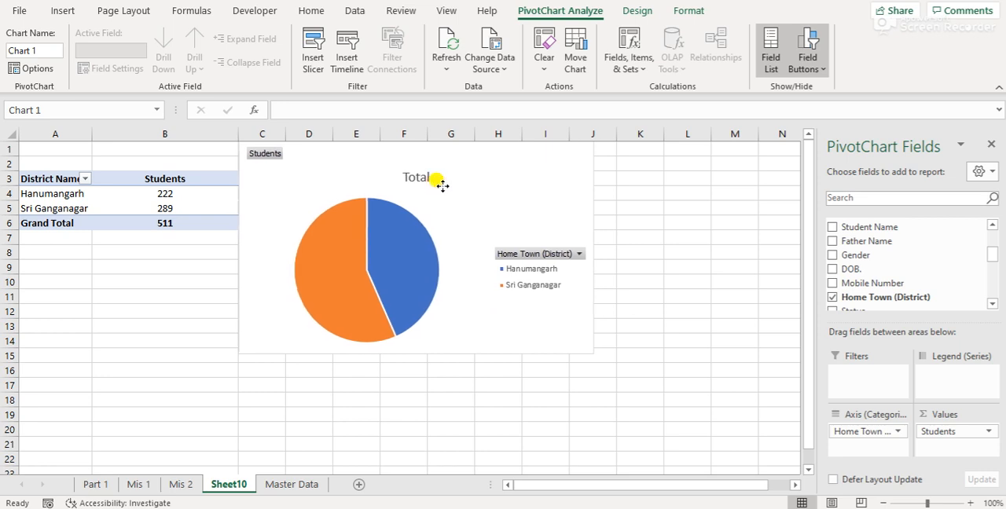
Hide the gridlines on the district pivot sheet and move the pie chart away from the pivot table, starting at column D
left_click(186, 278)
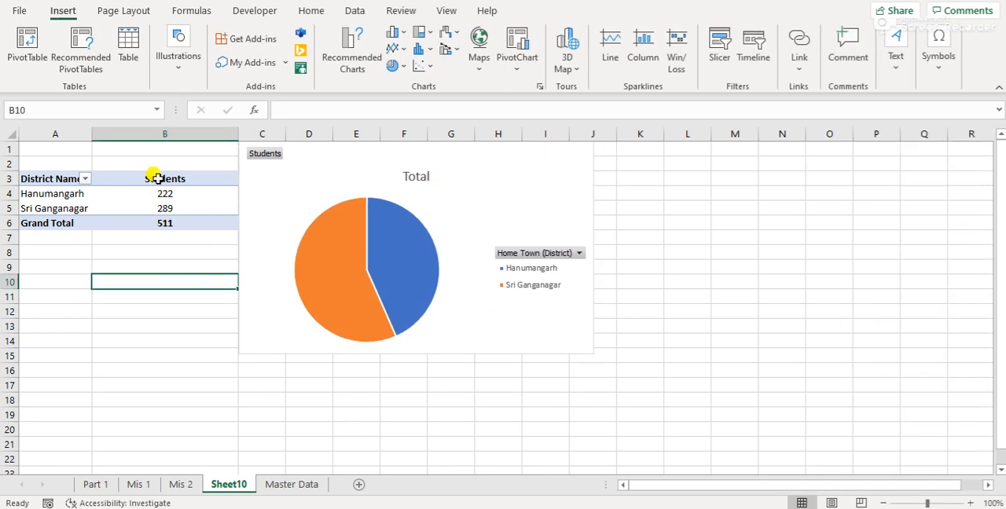
left_click(153, 176)
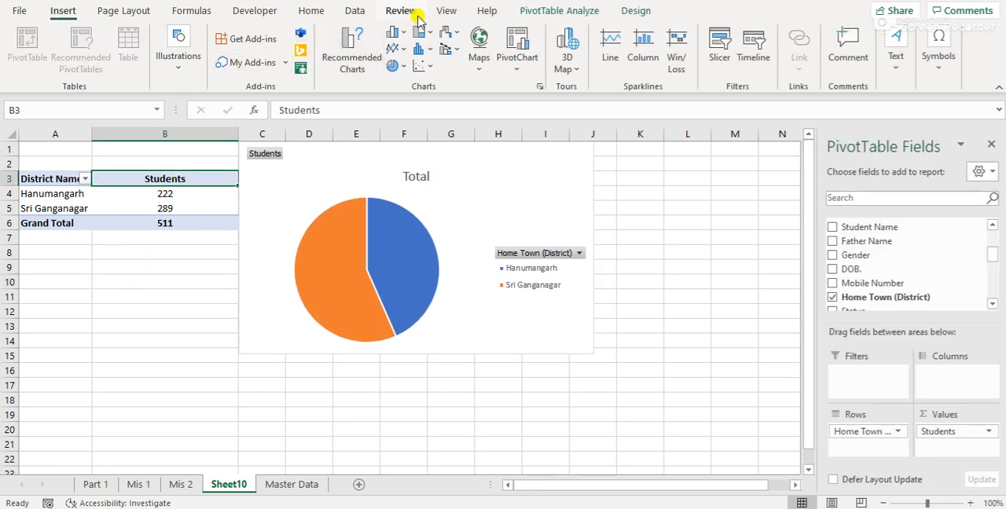
left_click(447, 11)
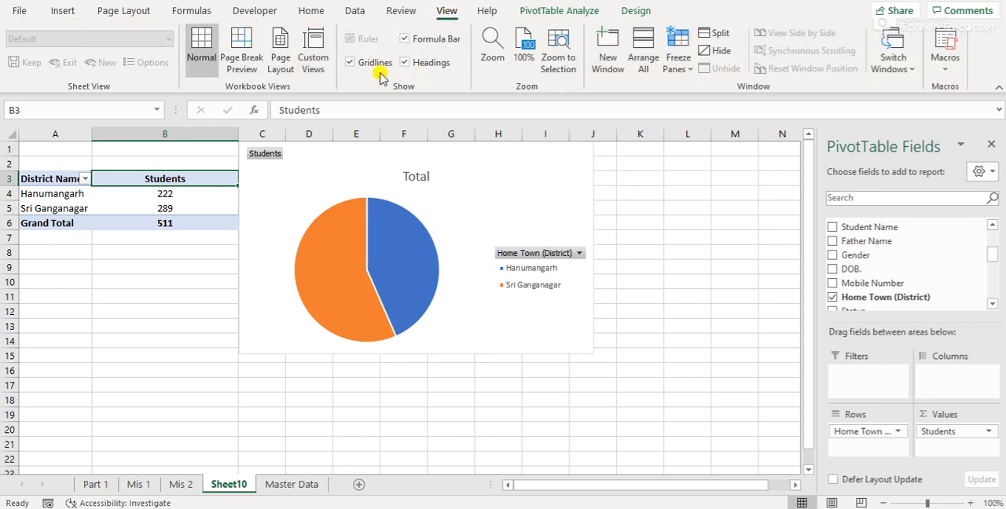
left_click(347, 63)
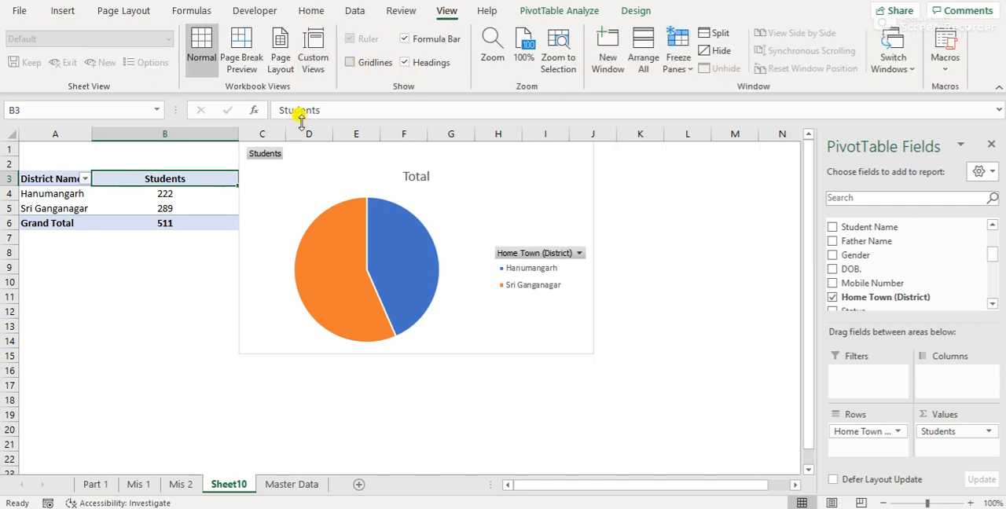
left_click(146, 279)
key("ctrl+Up")
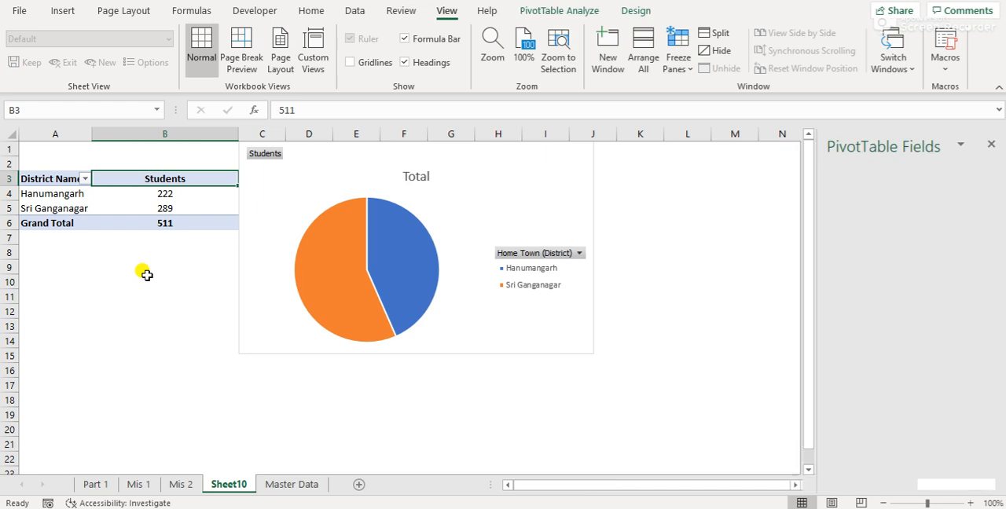
key("ctrl+Home")
left_click_drag(486, 167, 543, 161)
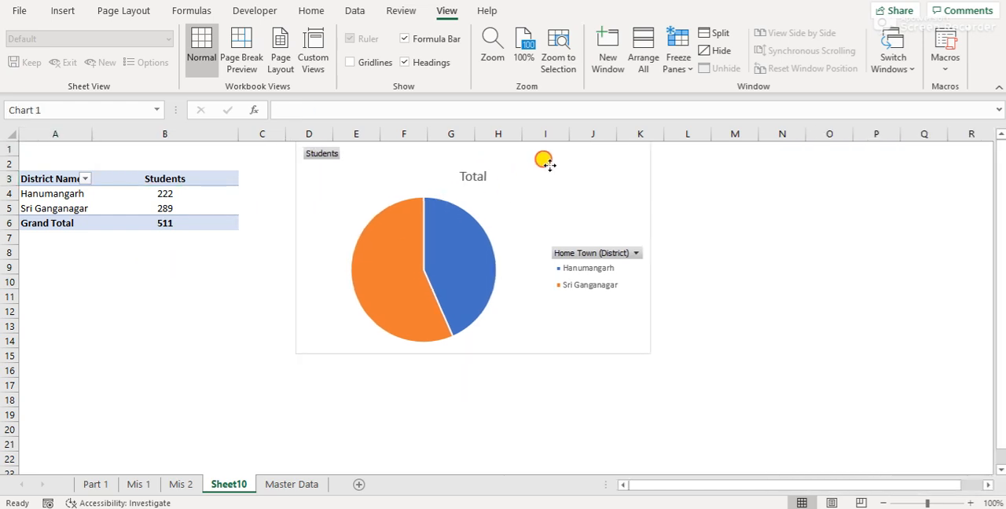
left_click(141, 351)
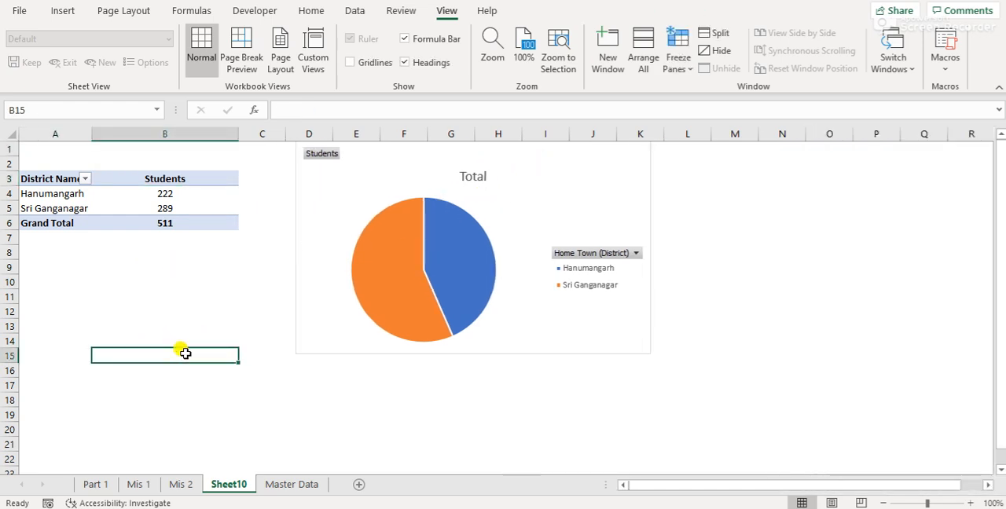
Rename the district pivot sheet as Mis 3, return to cell A1 and save the workbook
double_click(230, 485)
type("Mis")
key("Return")
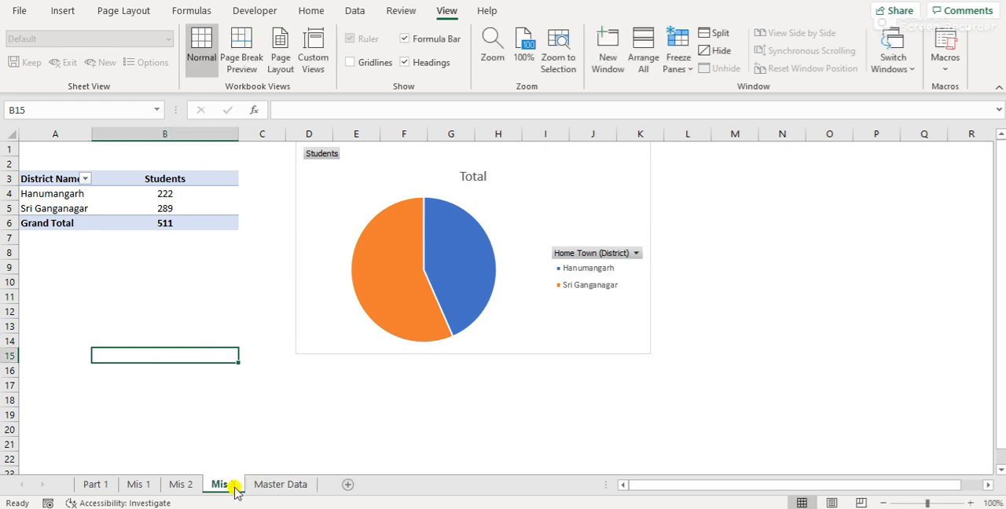
key("Up")
key("Left")
key("ctrl+Up")
key("ctrl+Up")
key("ctrl+Up")
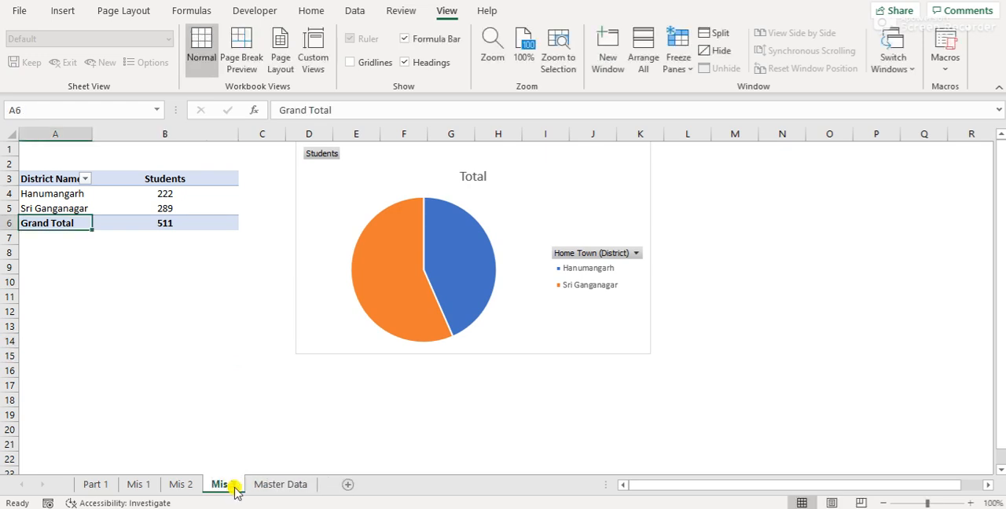
key("ctrl+s")
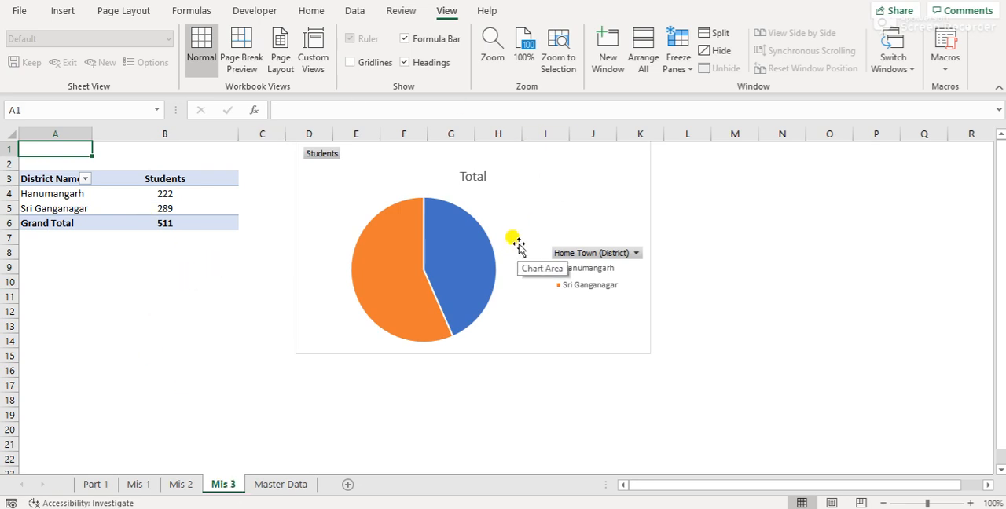
Check the query list on Part 1 and create a PivotTable on a new worksheet from Master Data range A1:AA512
left_click(95, 484)
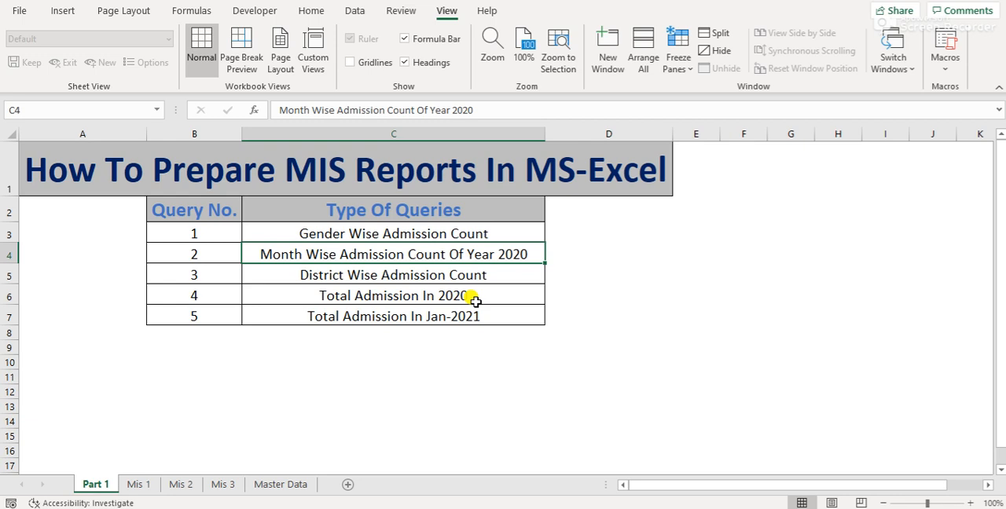
left_click(289, 487)
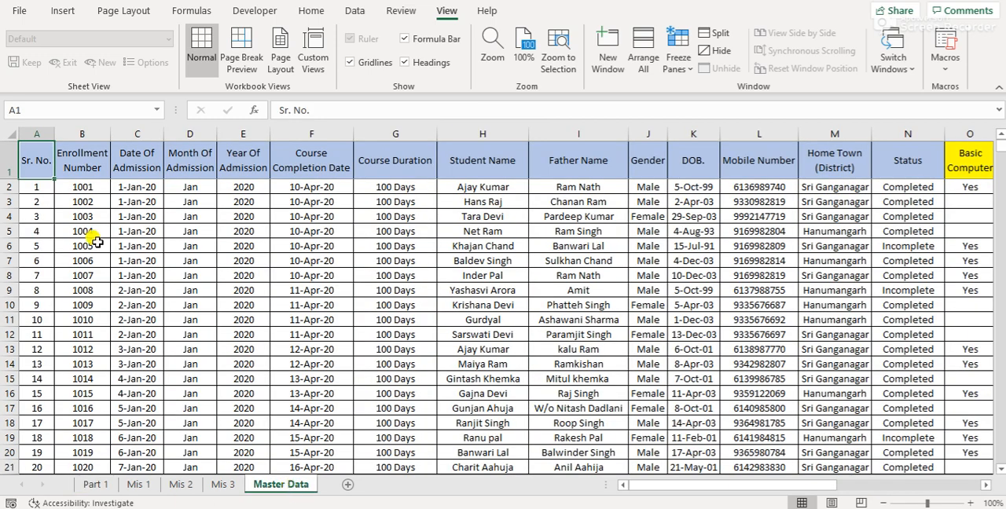
key("ctrl+shift+End")
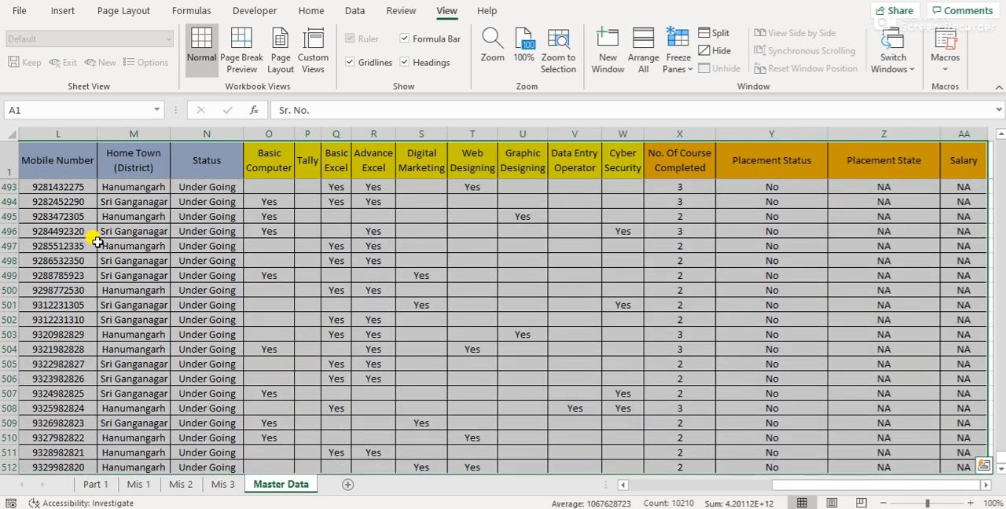
left_click(64, 9)
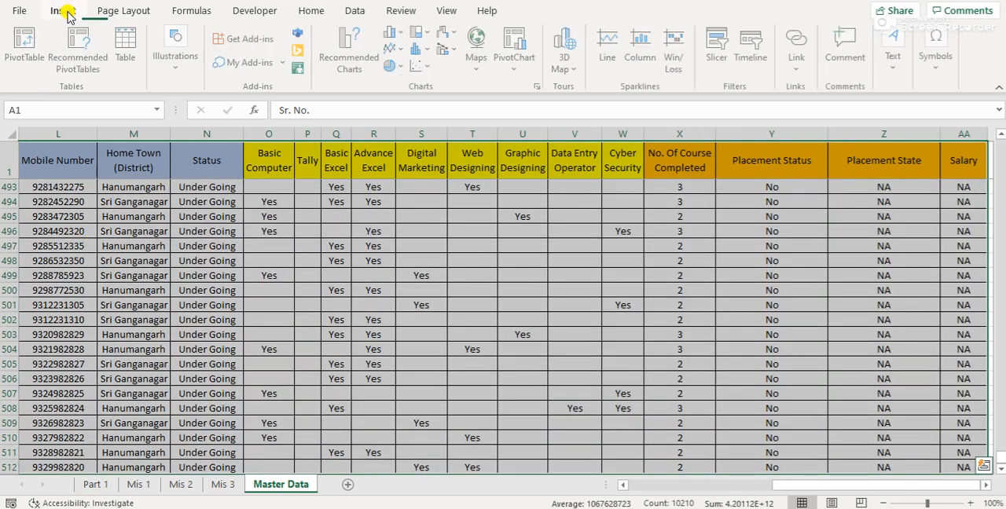
left_click(35, 63)
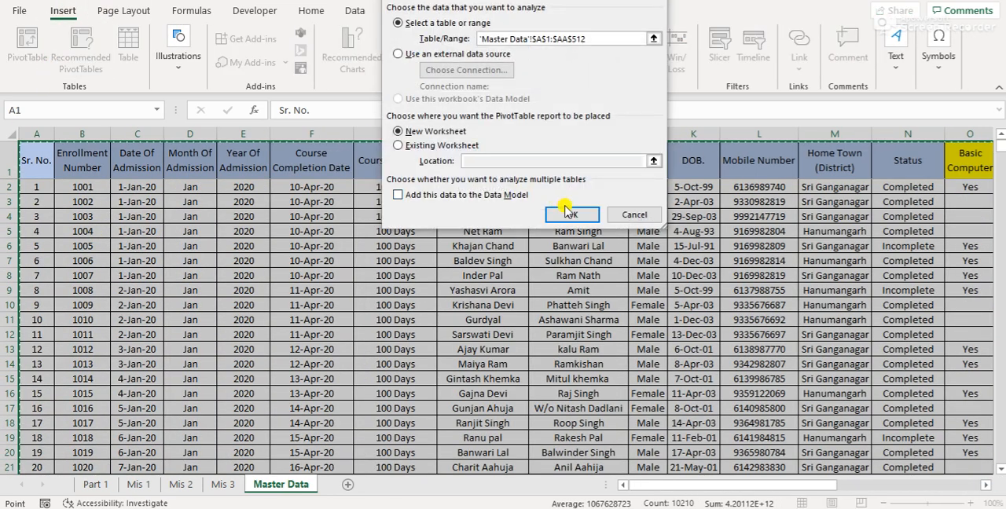
left_click(568, 213)
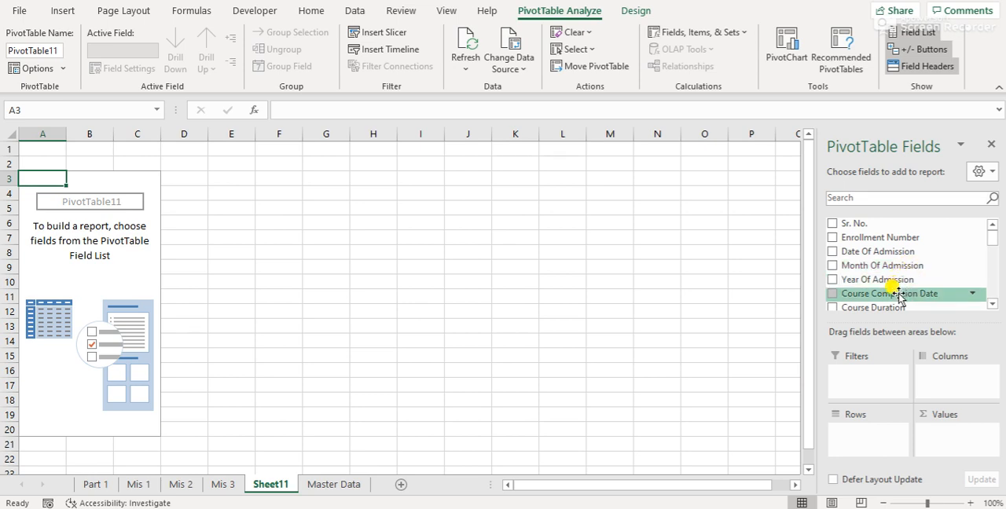
Use Year Of Admission as both the pivot table's rows and its counted values, and filter the rows to 2020 only
left_click_drag(918, 281, 882, 445)
left_click_drag(884, 279, 963, 440)
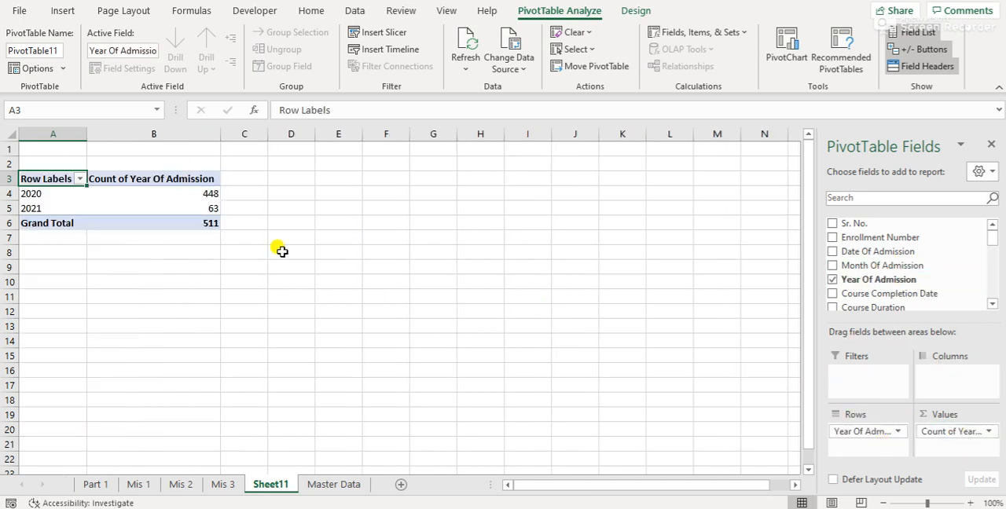
left_click(79, 178)
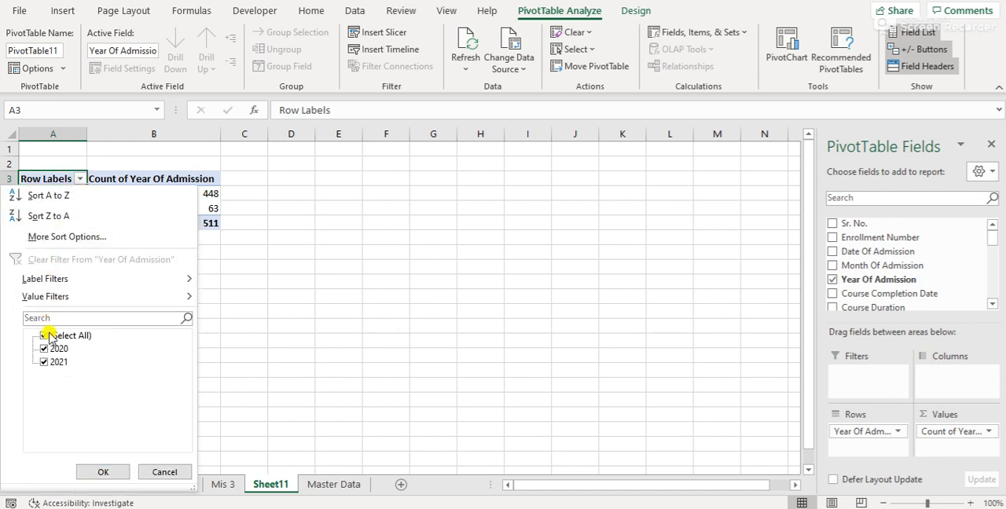
left_click(43, 362)
left_click(102, 471)
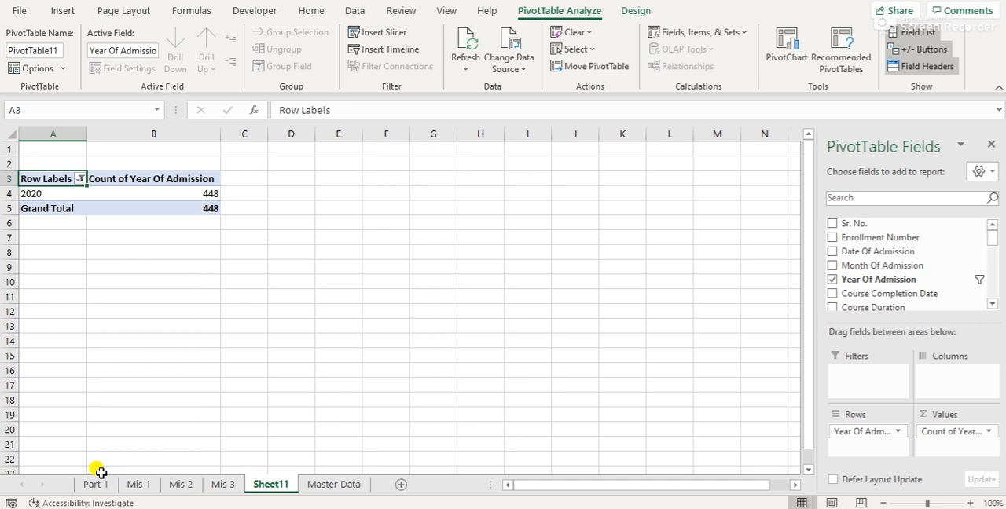
Rename the year pivot table's row label header to Year and its count header to Admission Count
type("Yea")
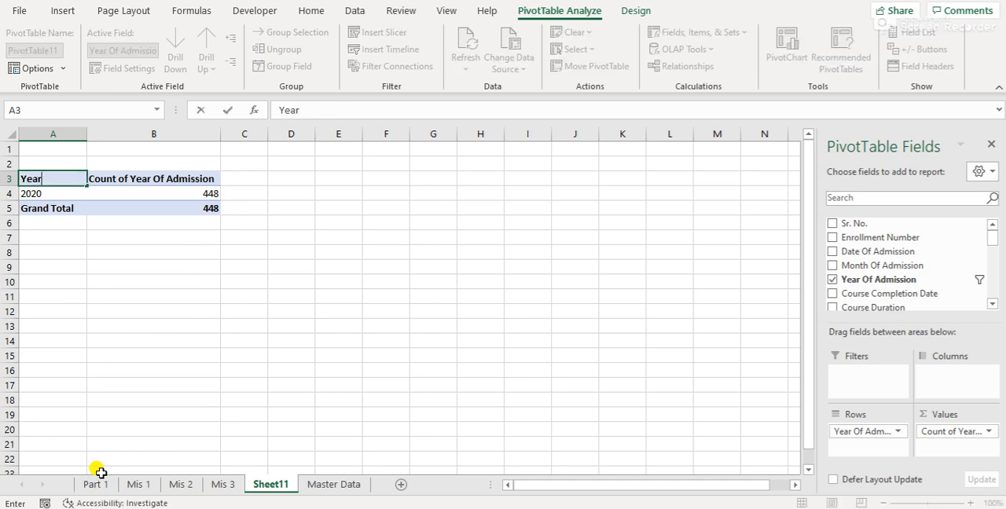
type("r")
key("Return")
key("Up")
key("Right")
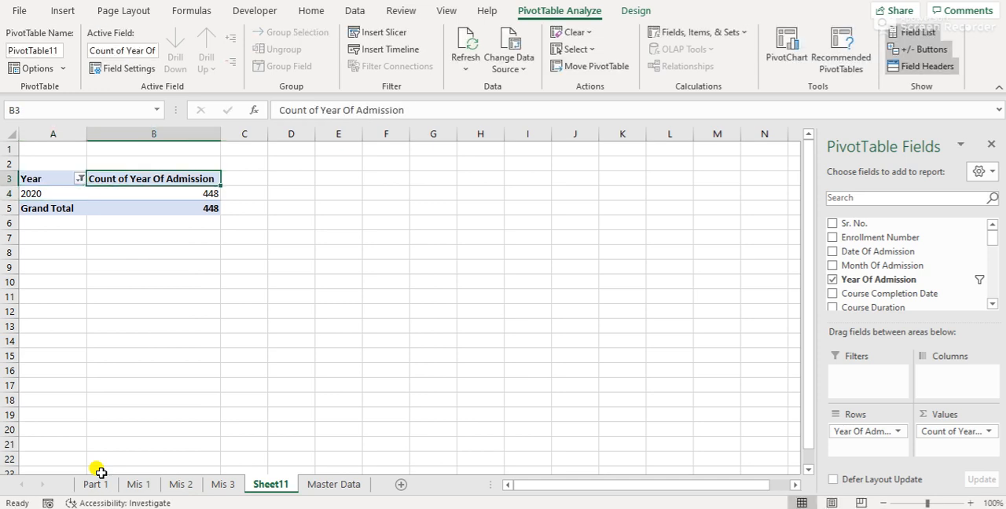
key("F2")
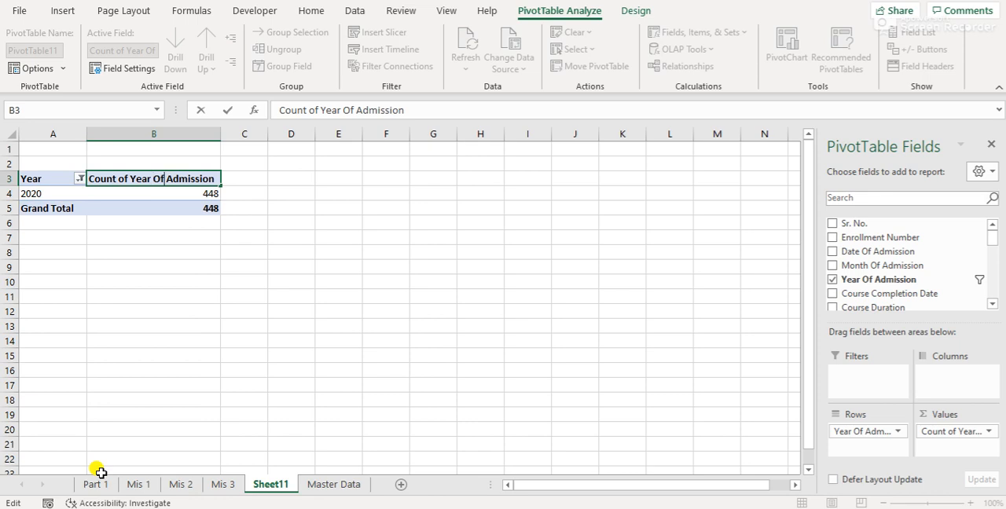
key("ctrl+Right")
key("shift+Home")
key("BackSpace")
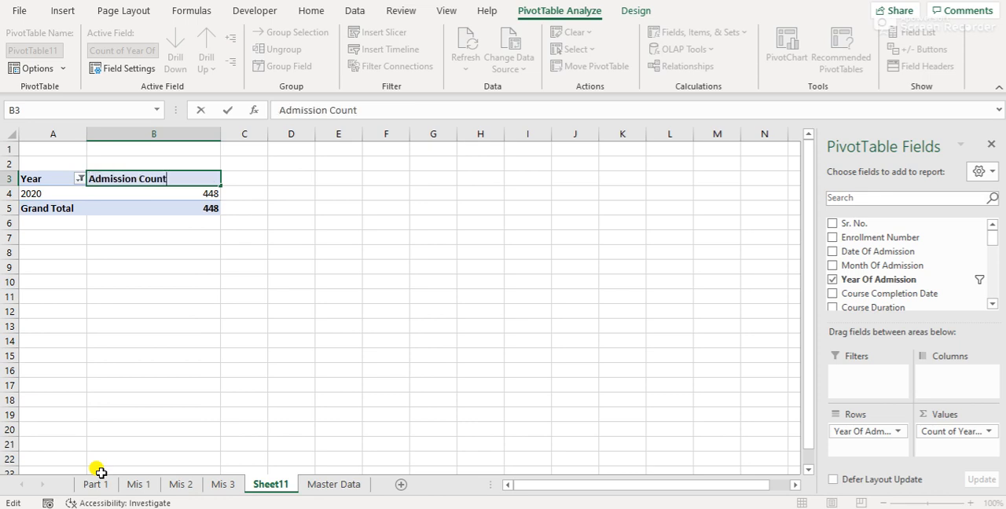
key("Return")
Center the contents of the Admission Count column and return to the Year header
key("Up")
key("ctrl+space")
key("ctrl+e")
key("Left")
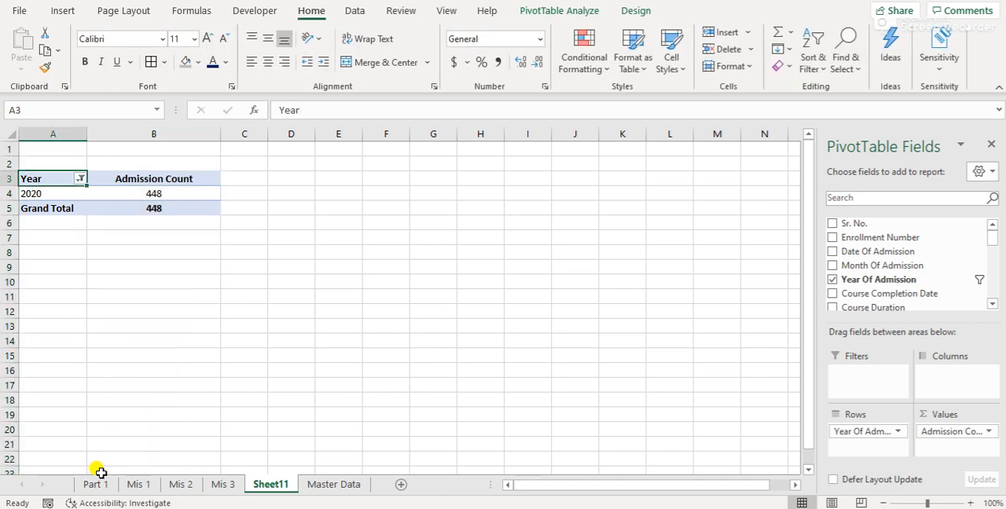
Hide the gridlines on the year pivot sheet and return to cell A1
left_click(445, 10)
left_click(364, 63)
left_click(256, 221)
key("ctrl+Up")
key("ctrl+Left")
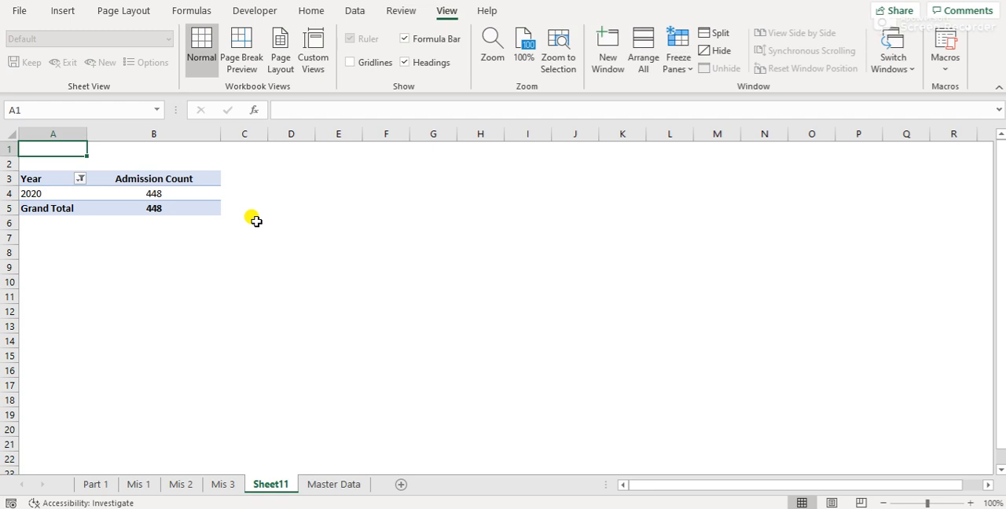
Rename the year pivot sheet as Mis 4
double_click(271, 484)
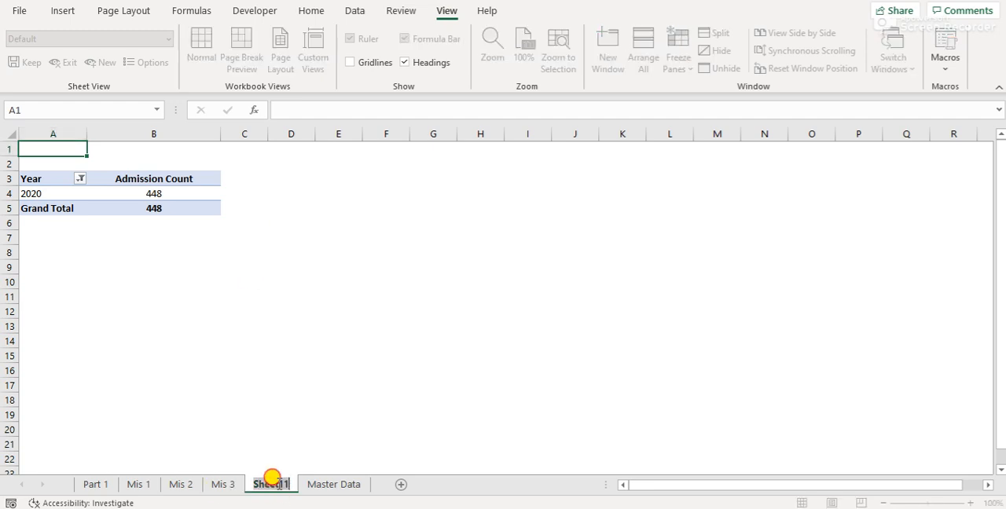
type("Mis")
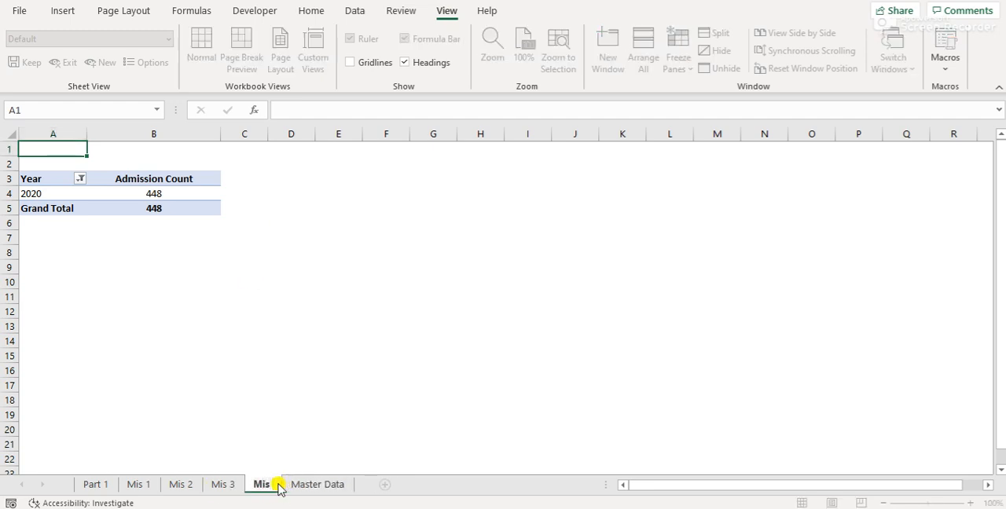
key("Return")
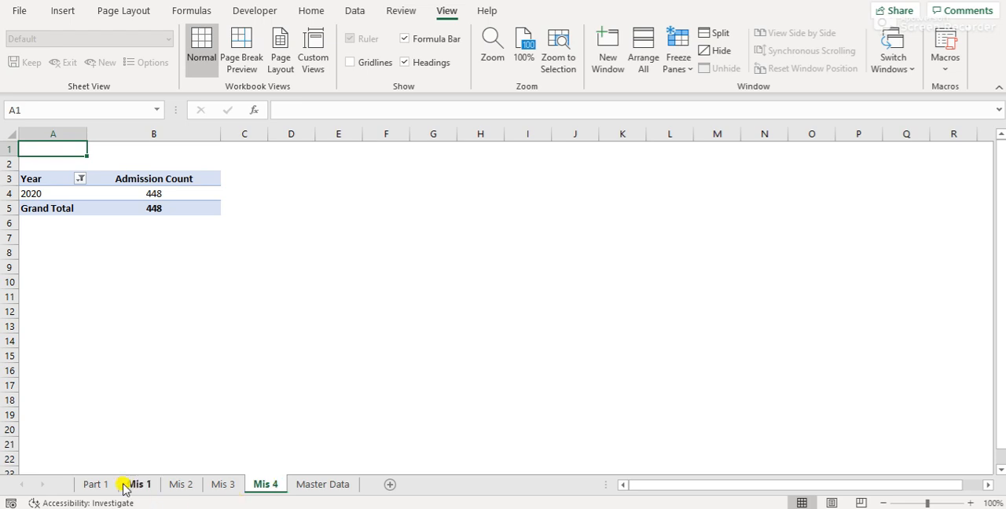
Check the fifth query on Part 1 and create another PivotTable on a new worksheet from the full Master Data table
left_click(93, 485)
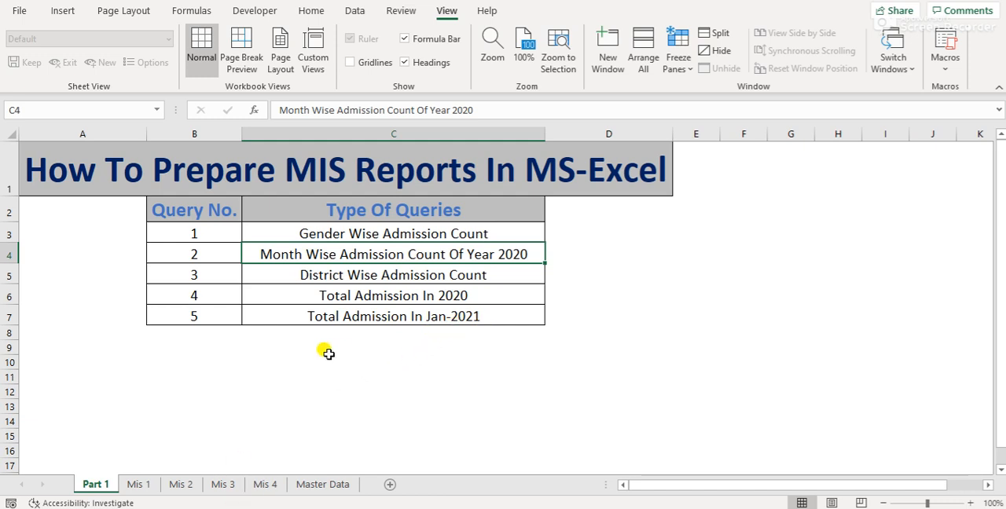
left_click(343, 487)
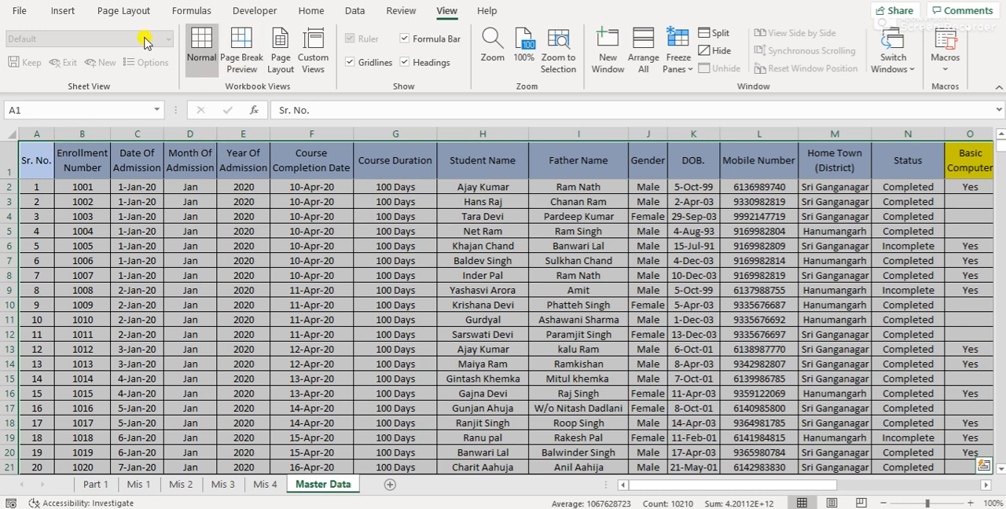
left_click(73, 16)
left_click(39, 49)
left_click(573, 216)
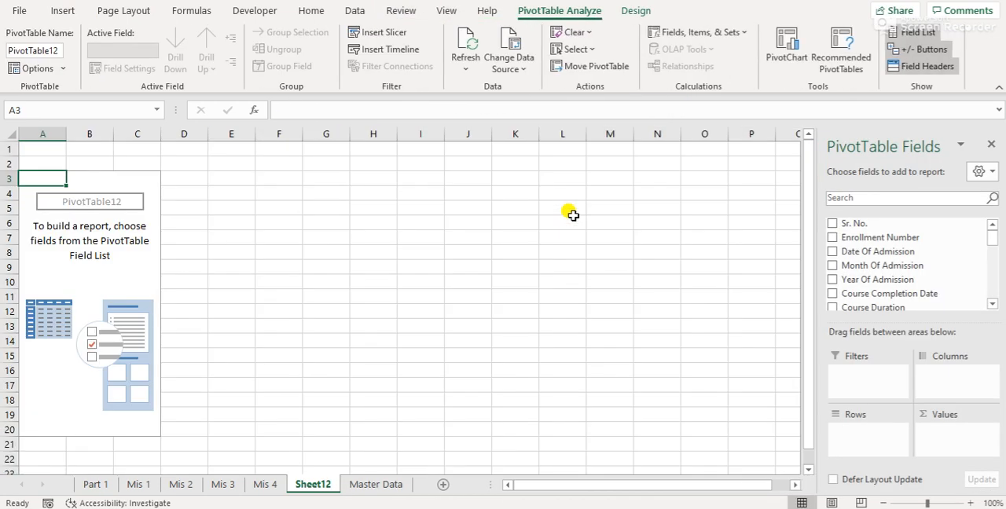
Rename the new empty pivot sheet as Mis 5
double_click(323, 485)
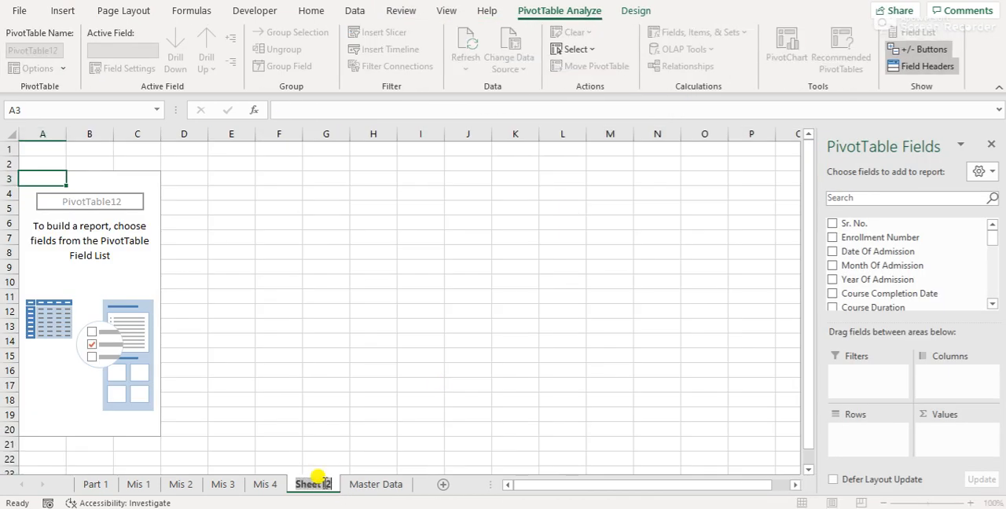
type("Mis 5")
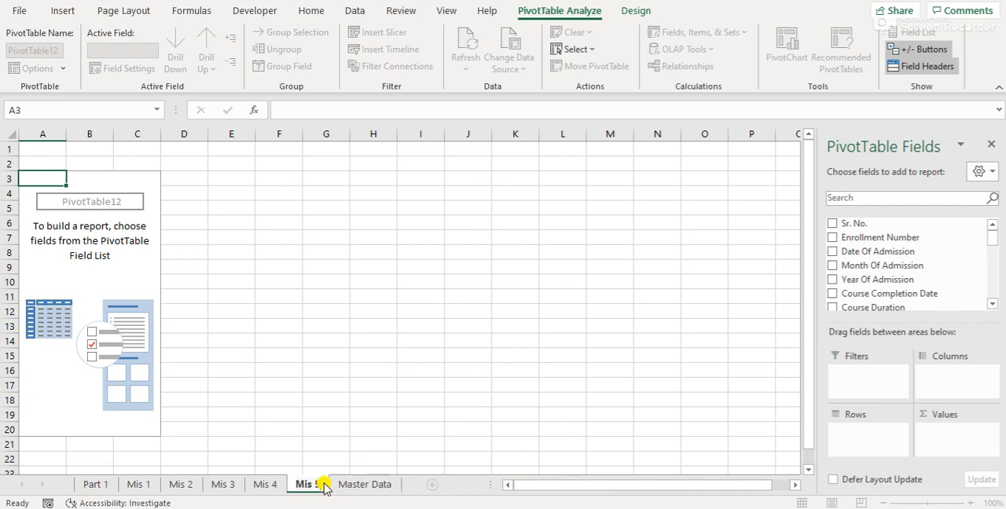
key("Return")
Build the Mis 5 PivotTable with Month Of Admission as rows and as counted values, and Year Of Admission as the report filter
left_click(103, 278)
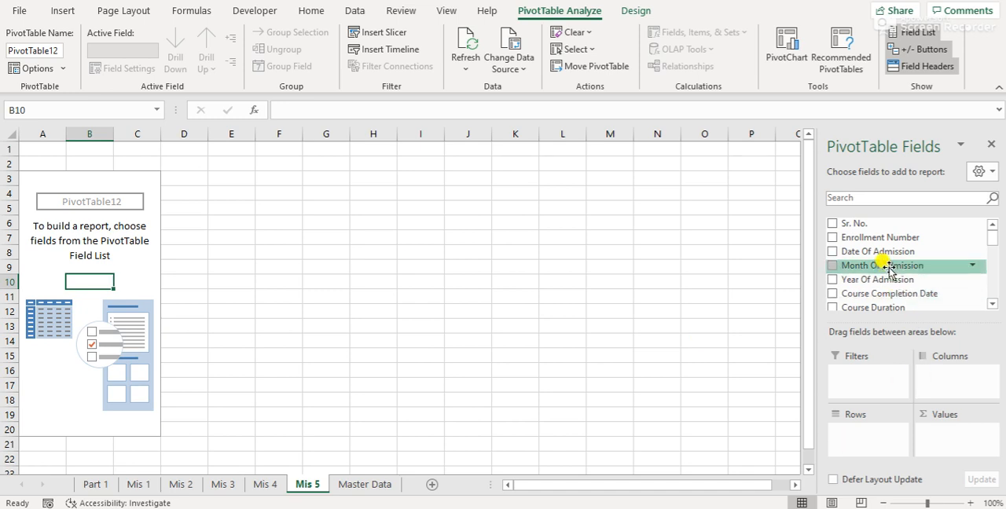
left_click_drag(892, 270, 883, 447)
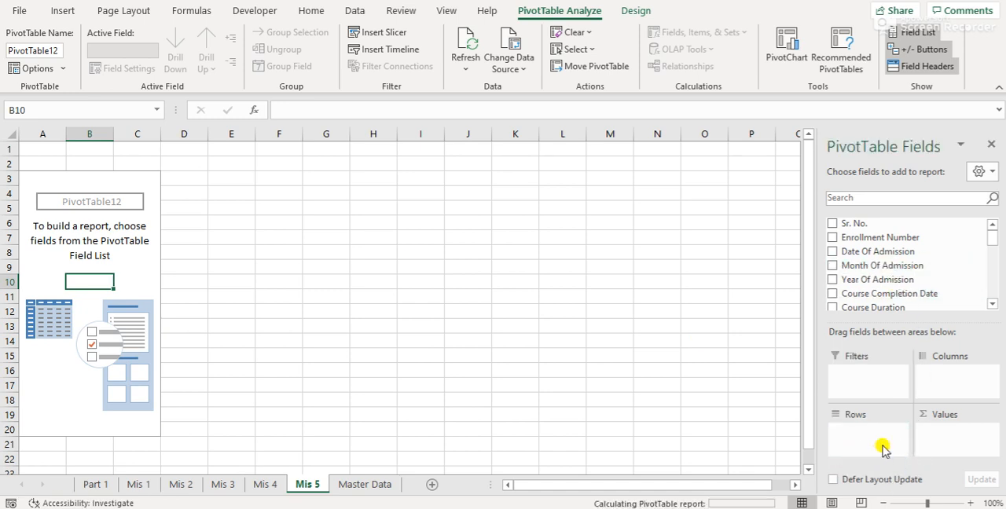
left_click_drag(925, 266, 951, 448)
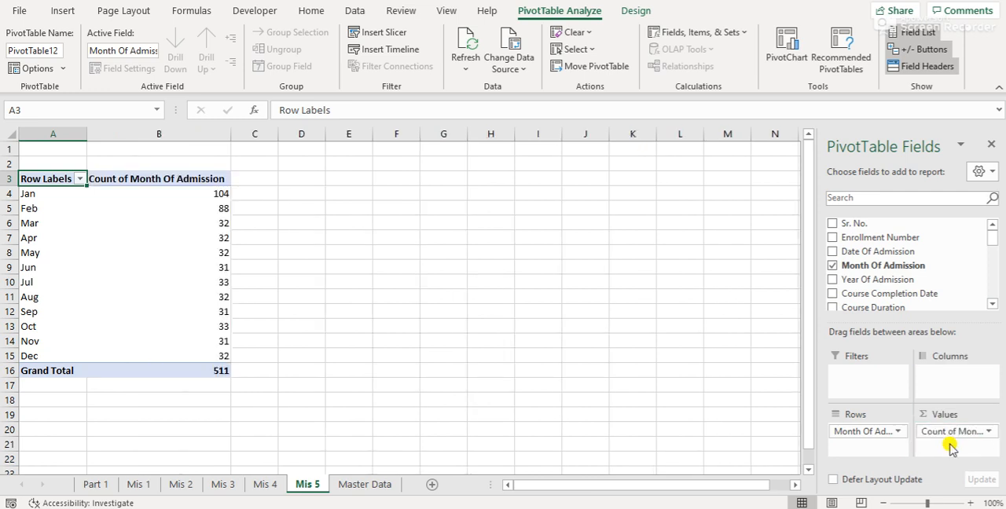
left_click_drag(879, 276, 859, 388)
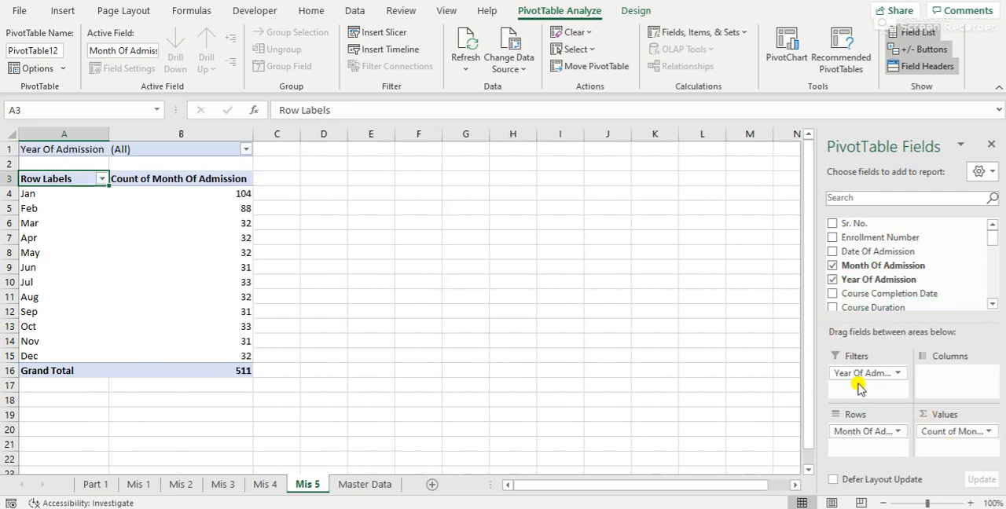
Filter the Mis 5 PivotTable's Year Of Admission to 2021
left_click(246, 150)
left_click(103, 213)
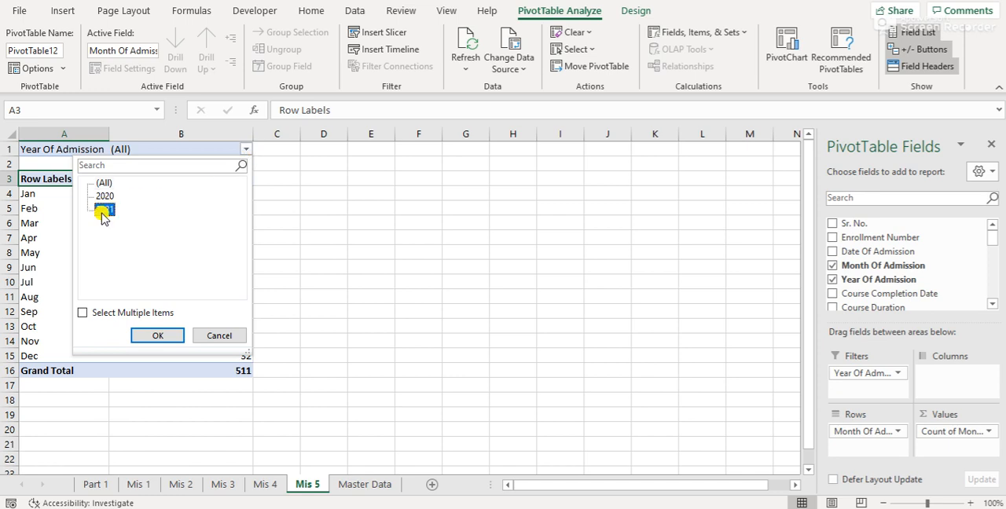
left_click(160, 334)
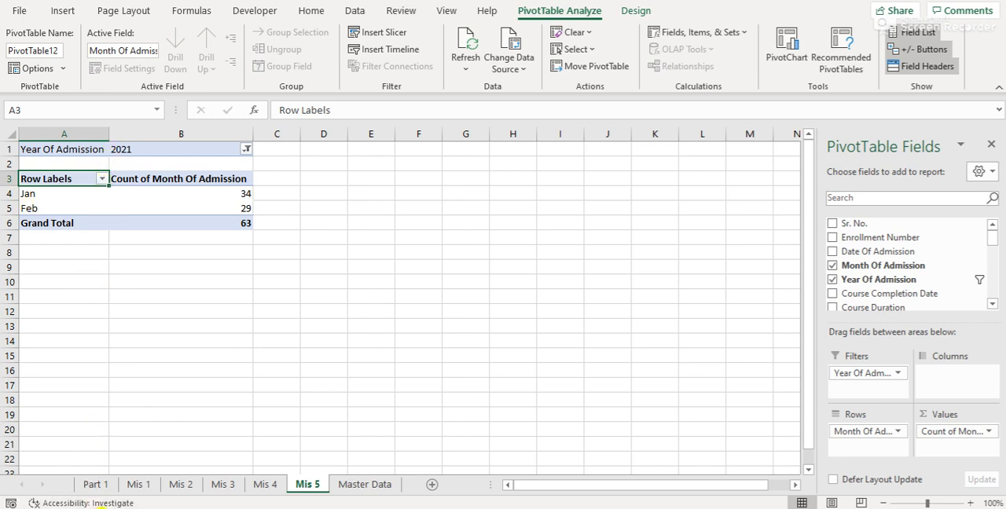
Check the fifth query on Part 1 and the Master Data sheet, and return to Mis 5
left_click(94, 484)
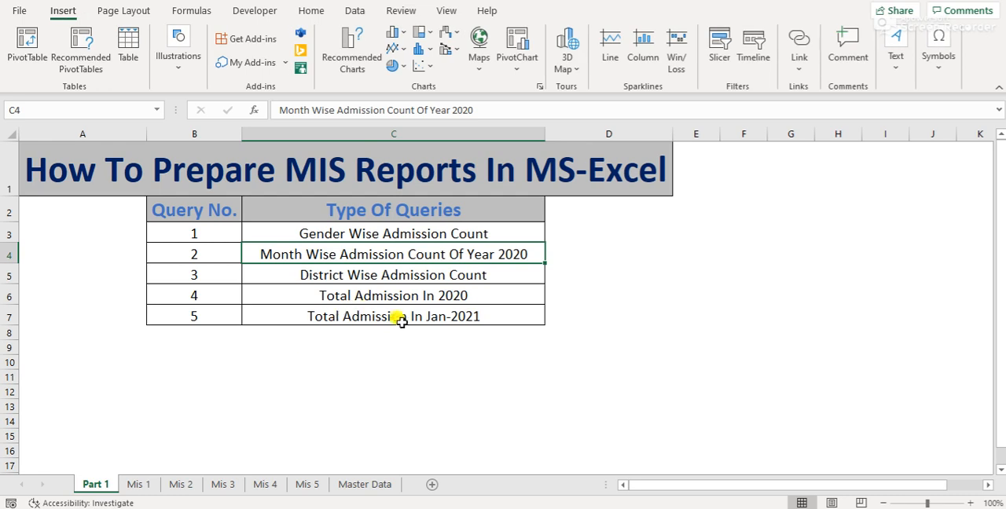
left_click(378, 481)
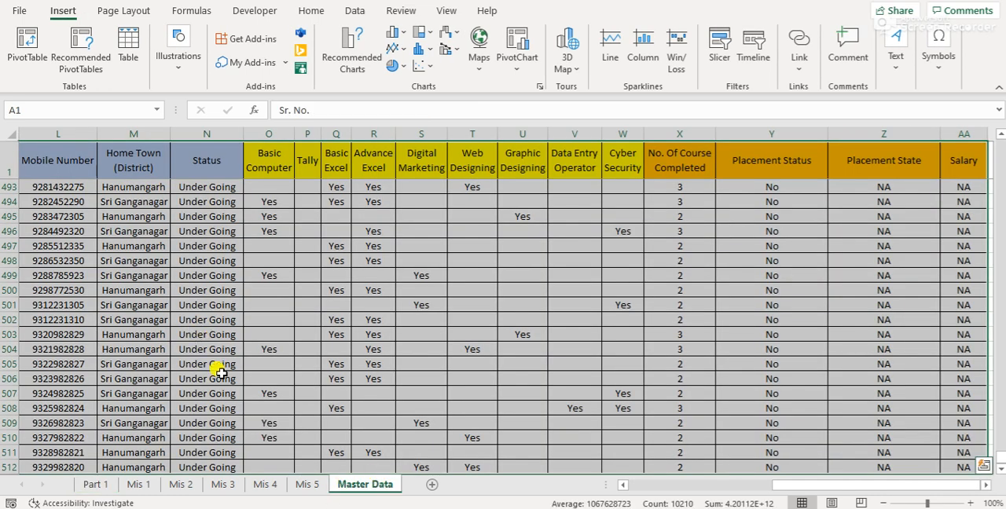
left_click(311, 484)
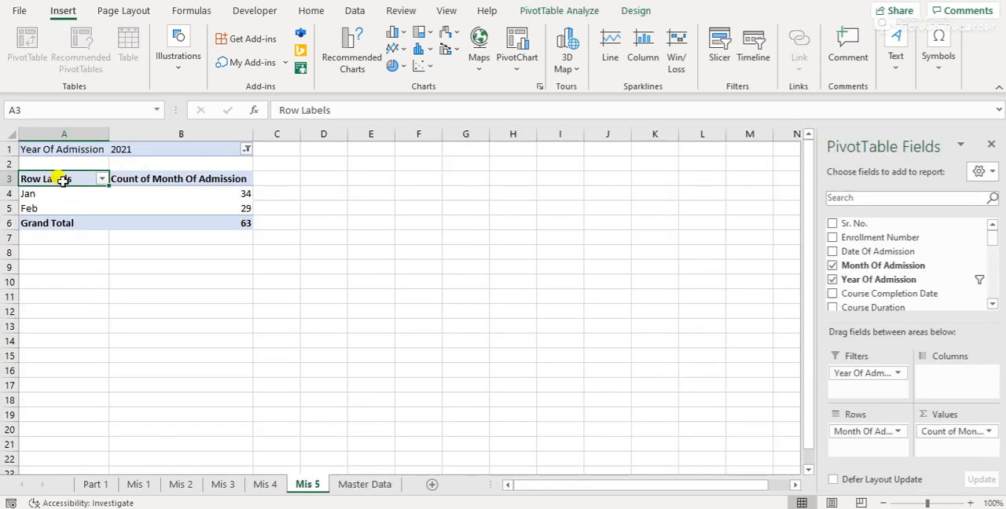
Exclude Jan from the row labels of the Mis 5 PivotTable
left_click(102, 180)
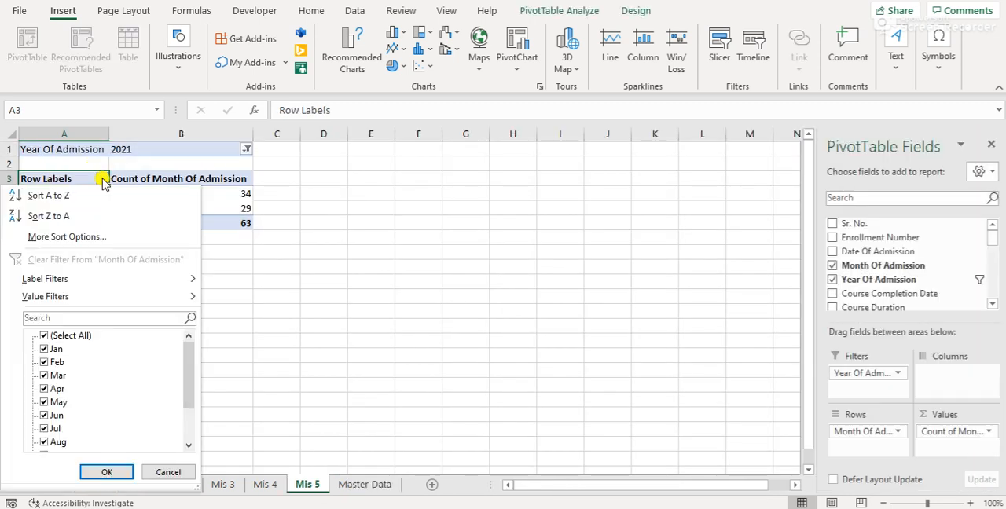
left_click(54, 350)
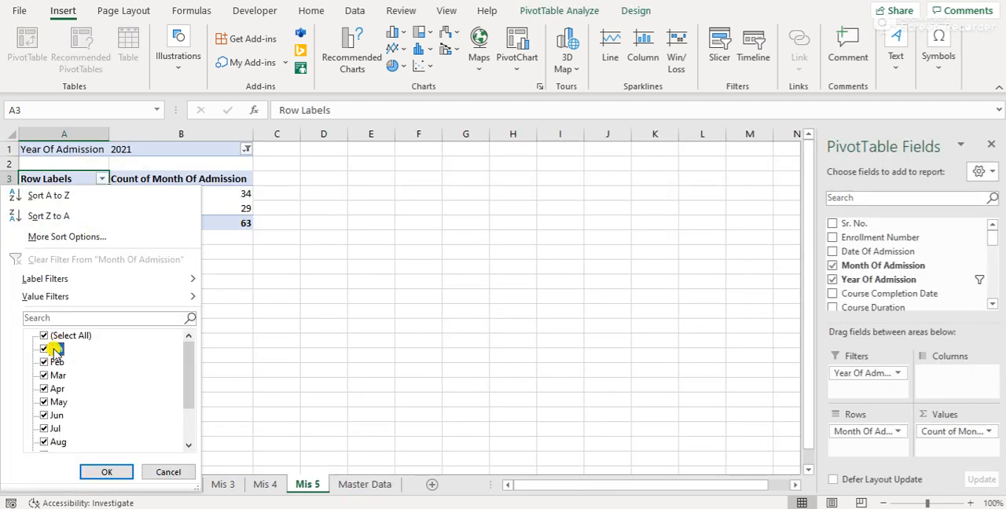
left_click(107, 472)
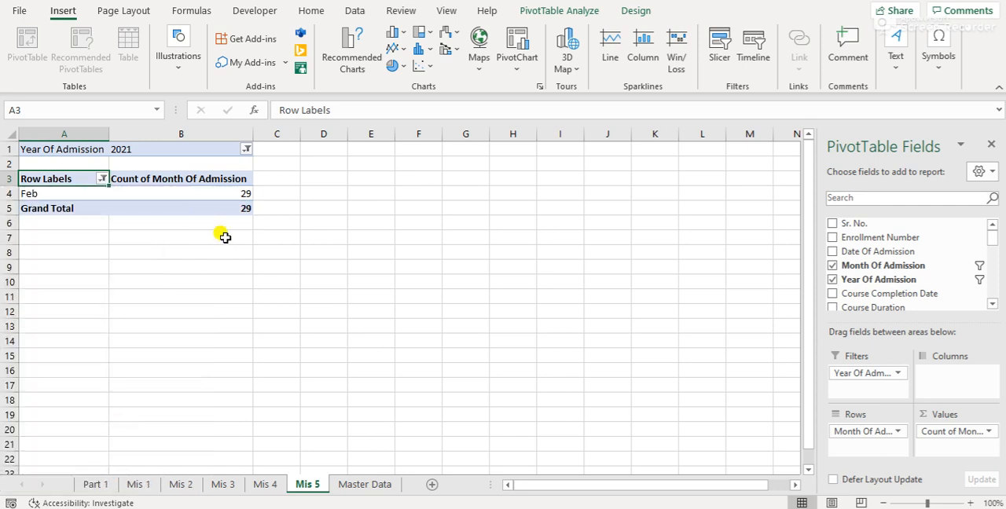
Centre the contents of all cells on the Mis 5 sheet horizontally
key("ctrl+space")
key("shift+space")
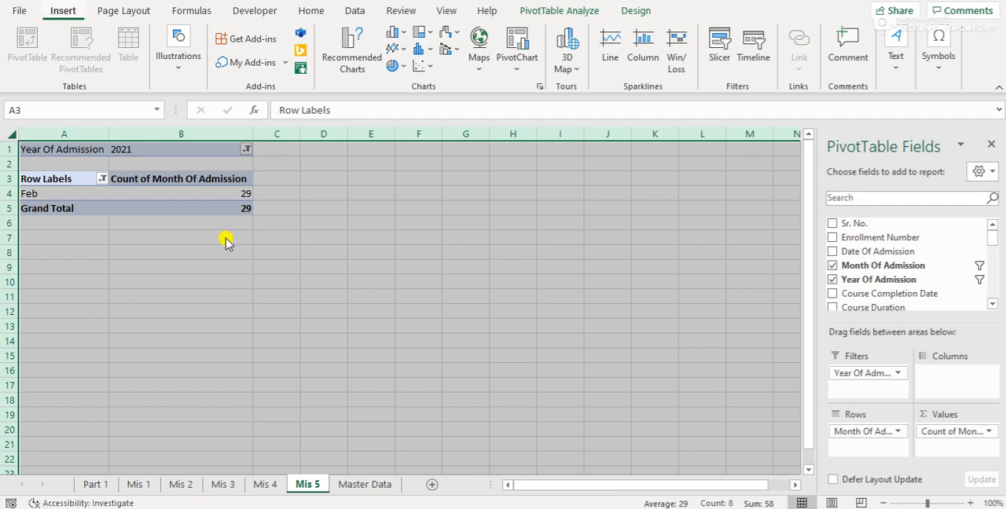
key("alt+h")
key("a")
key("c")
key("Right")
key("Left")
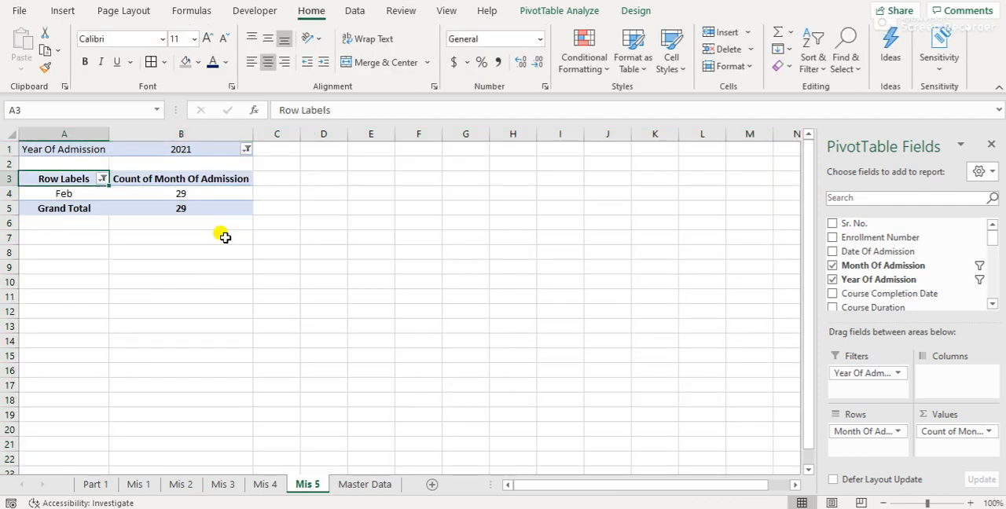
Rename the Mis 5 PivotTable's row label header as Month and its count header as Students
type("Month")
key("Return")
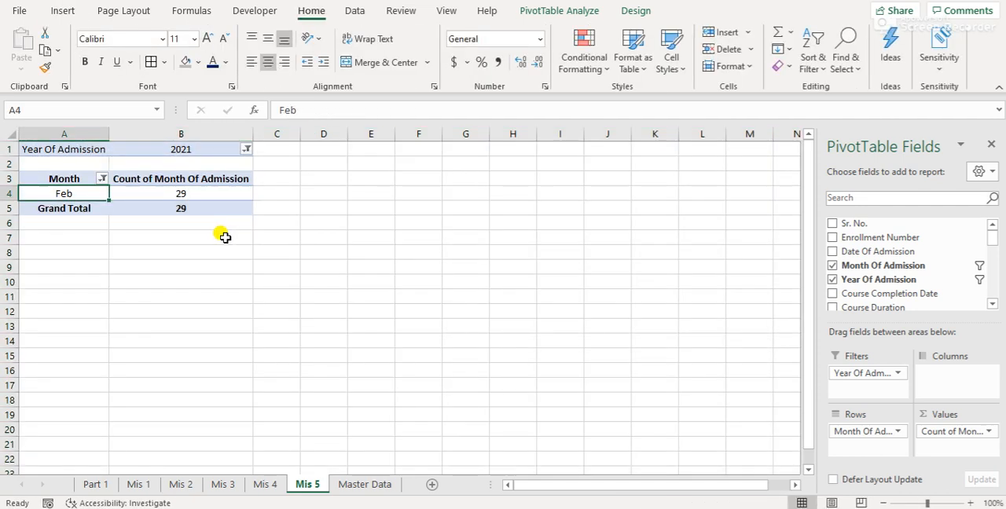
key("Up")
key("Right")
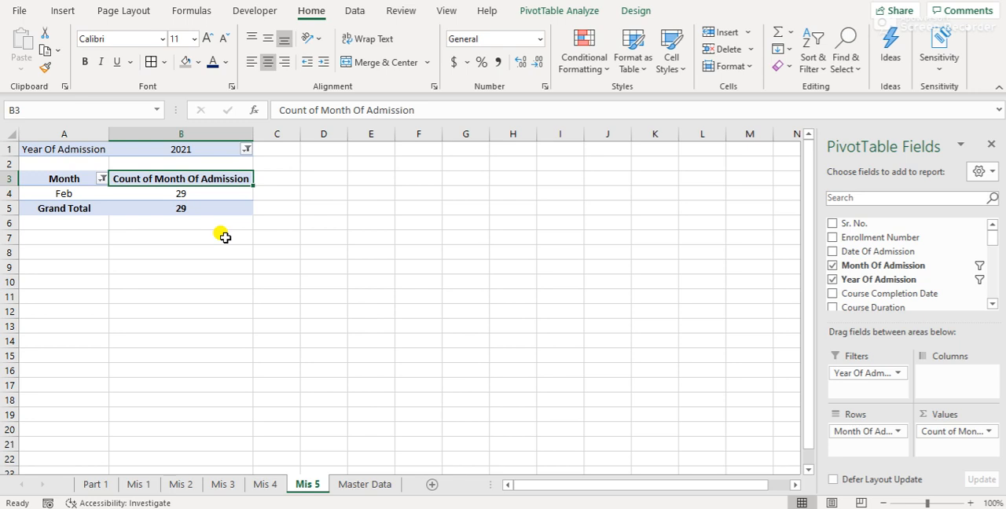
type("Students")
key("Return")
key("Up")
key("Up")
key("Up")
key("Left")
key("Down")
key("Down")
key("Right")
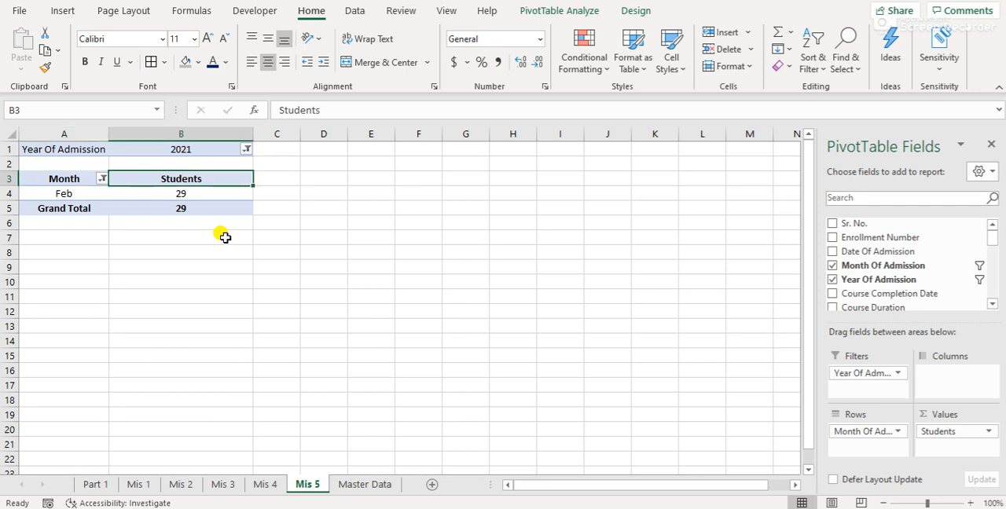
Hide the gridlines on the Mis 5 sheet and return to cell A1
left_click(448, 11)
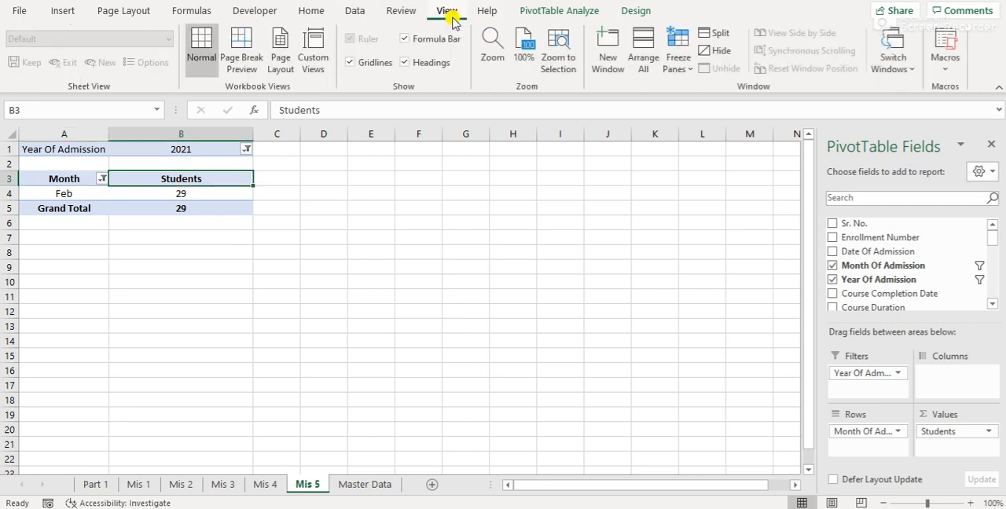
left_click(350, 62)
left_click(337, 191)
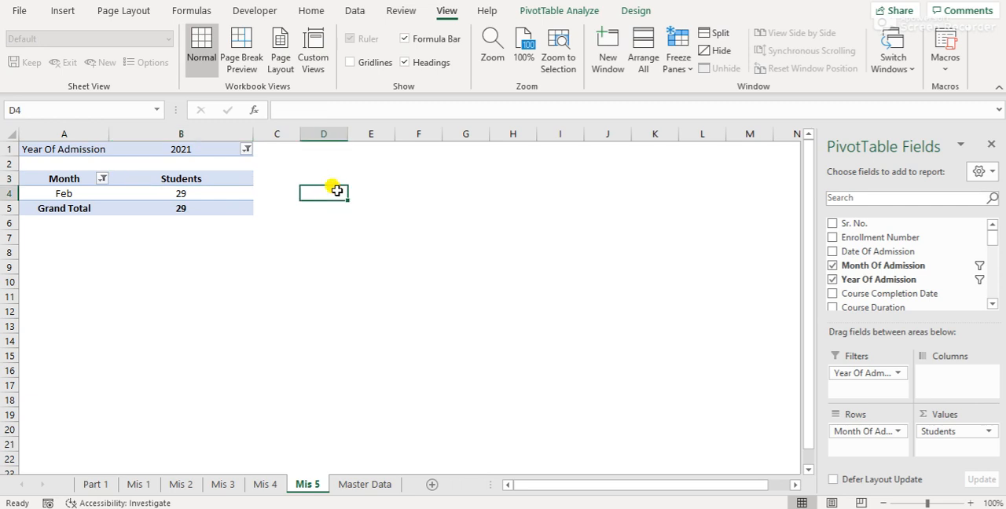
key("ctrl+Up")
key("ctrl+Left")
key("ctrl+Left")
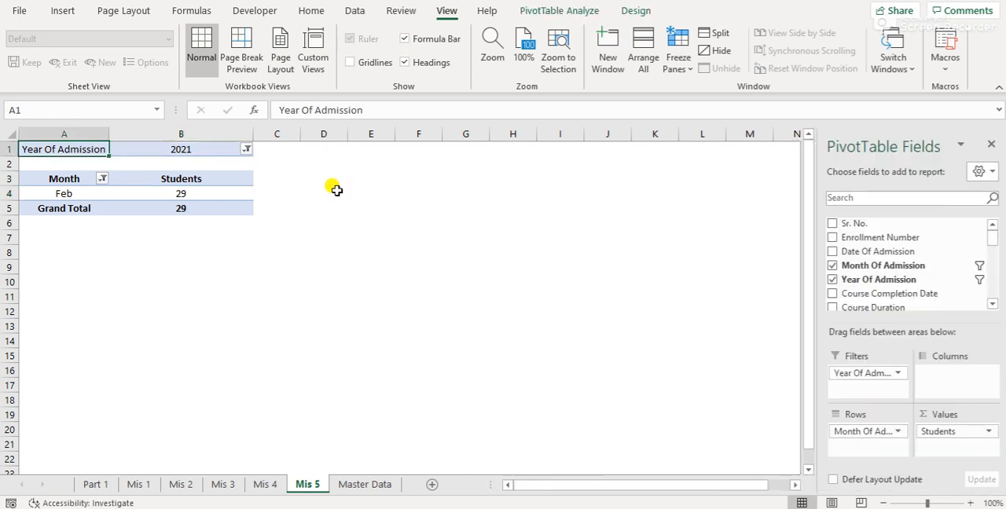
Review the reports on Mis 1 to Mis 5 against the matching queries listed on Part 1
left_click(107, 485)
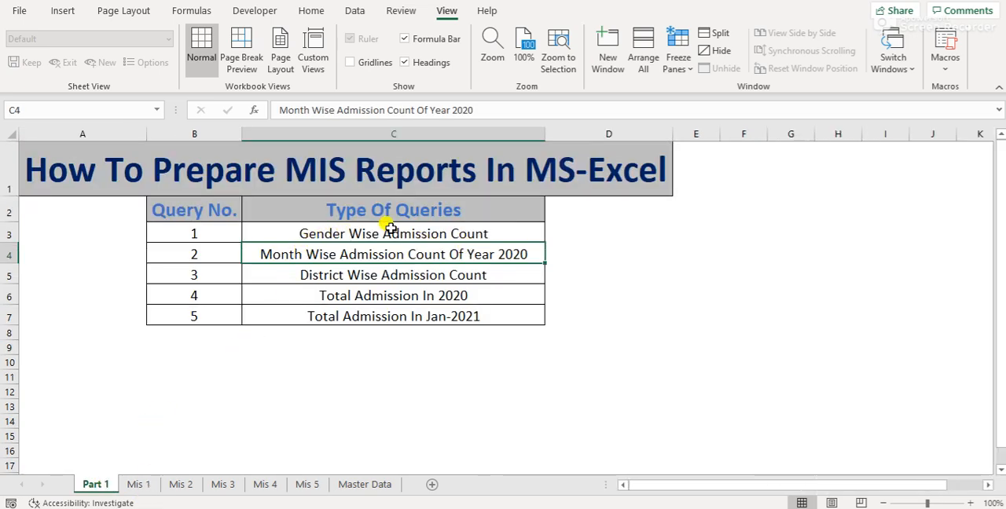
left_click(145, 486)
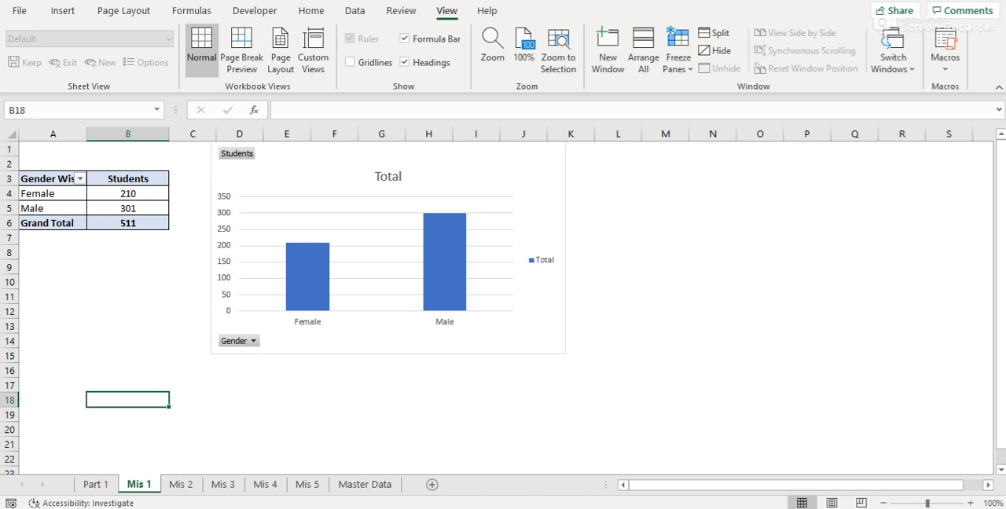
left_click(105, 484)
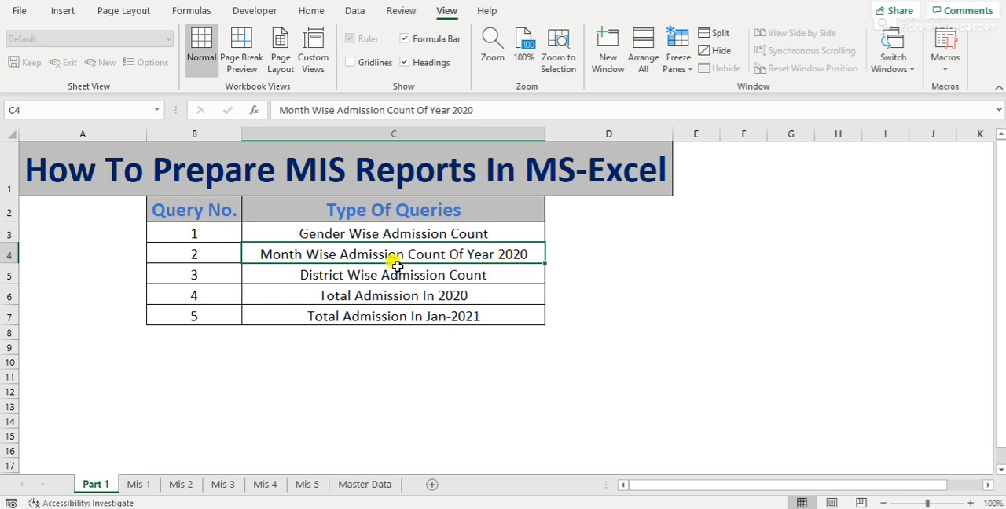
left_click(187, 486)
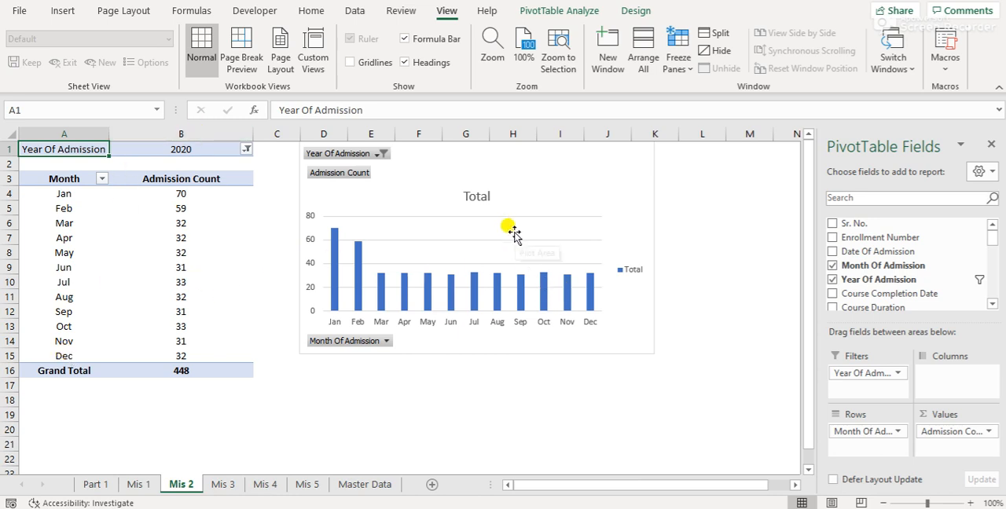
left_click(99, 484)
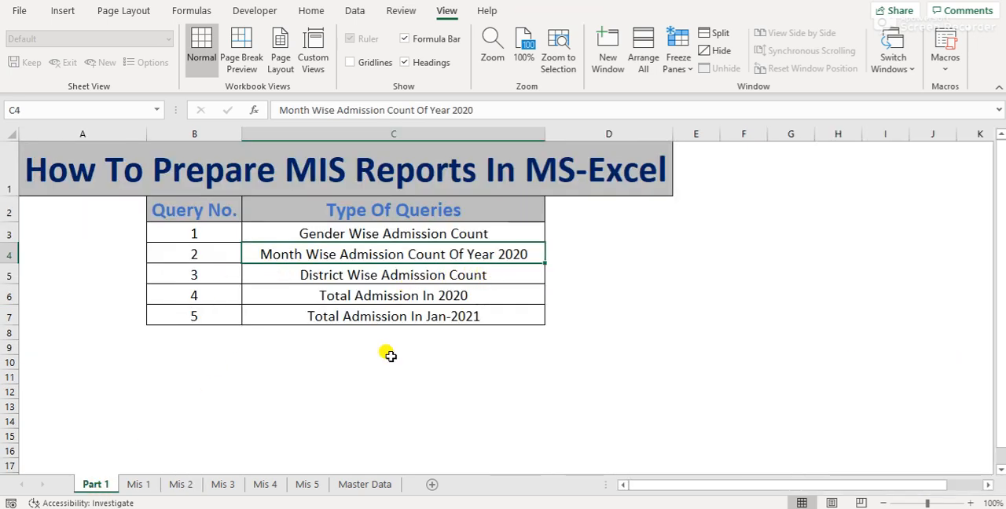
left_click(228, 486)
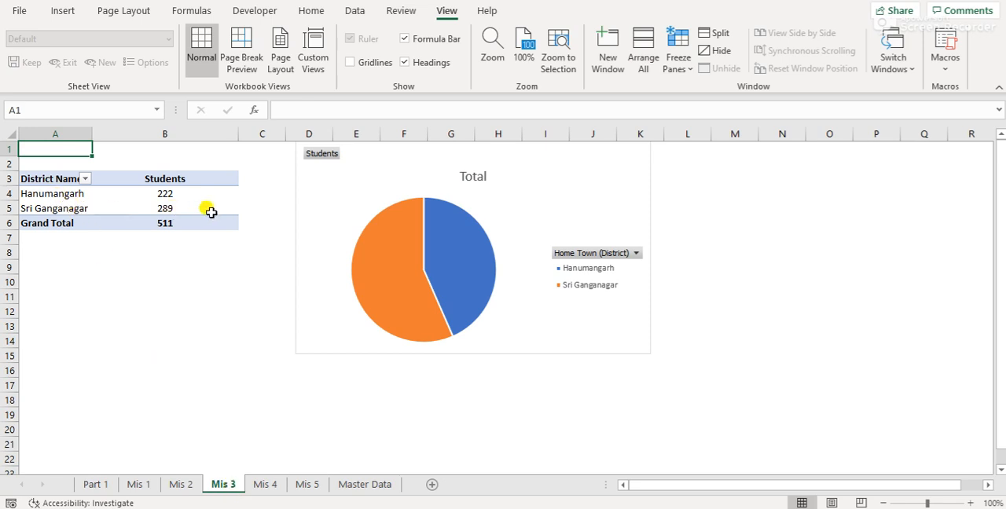
mouse_move(198, 204)
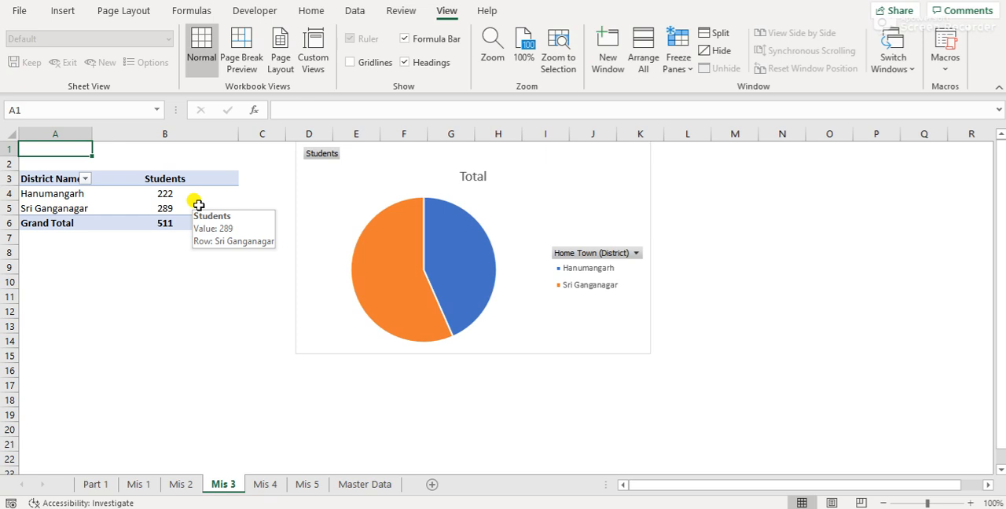
left_click(94, 485)
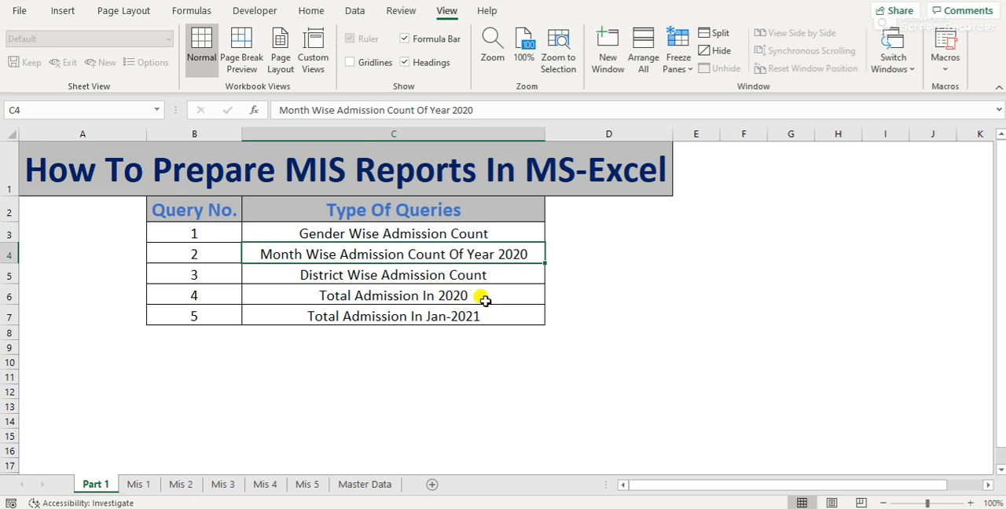
left_click(271, 487)
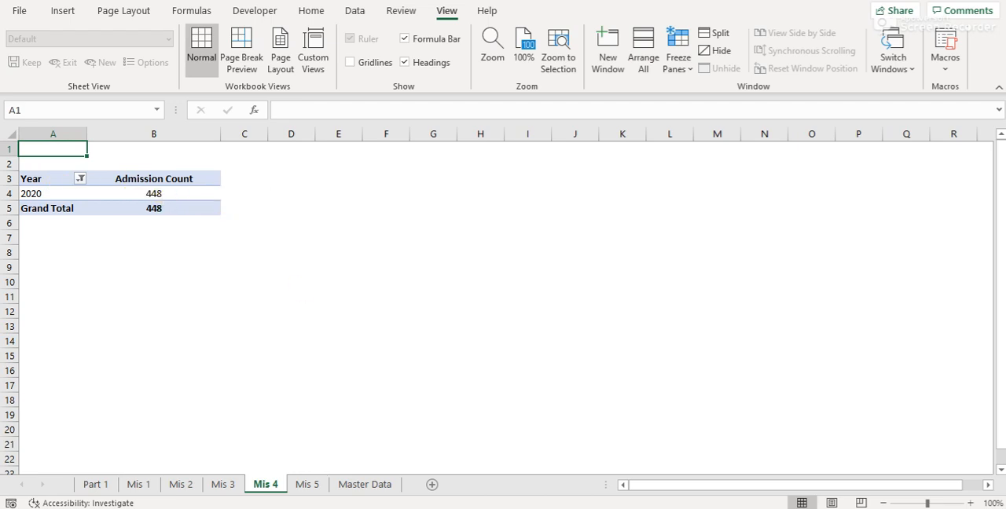
left_click(104, 484)
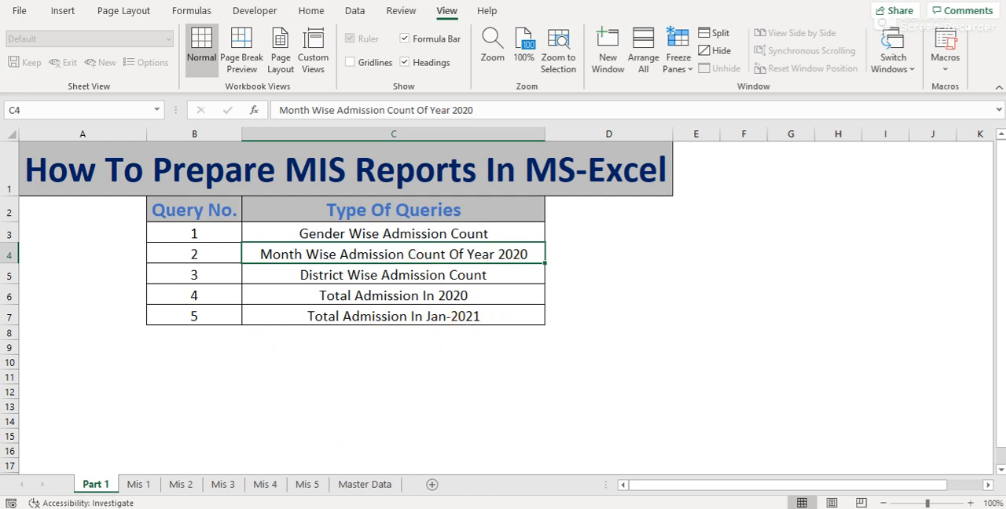
left_click(308, 485)
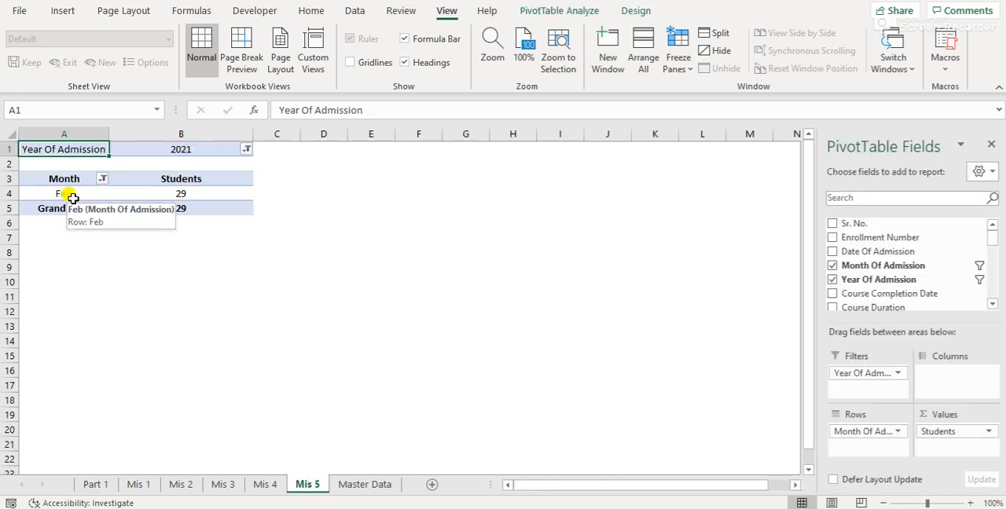
left_click(95, 483)
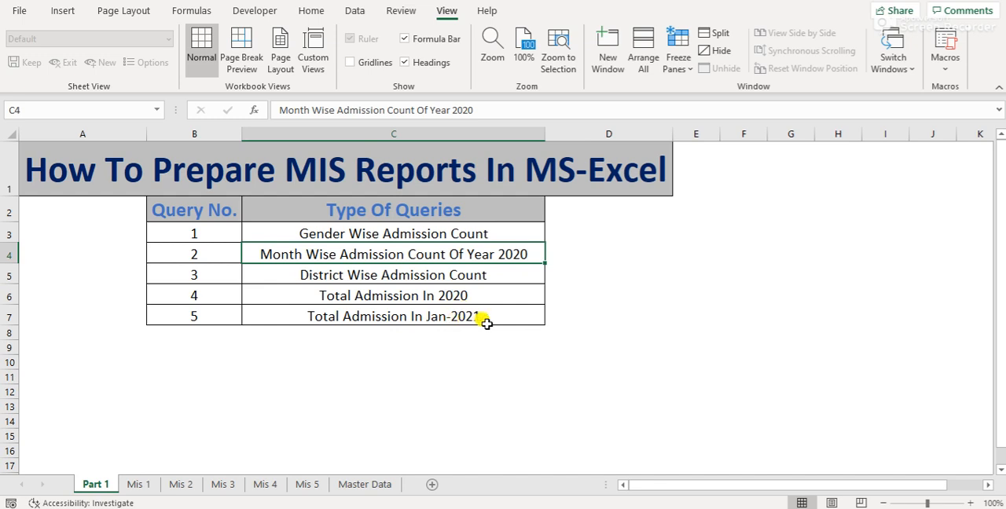
Change the month filter on Mis 5 to include Jan and exclude Feb
left_click(305, 488)
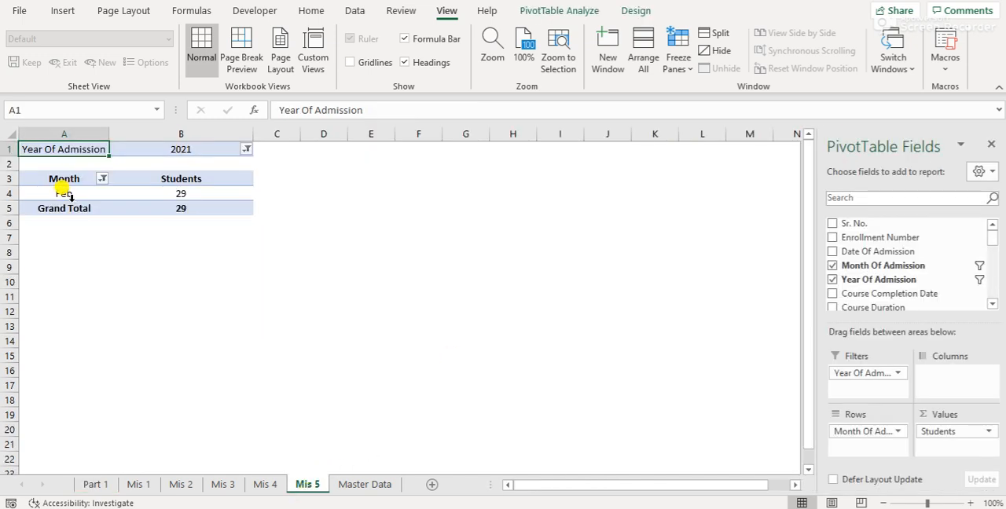
left_click(106, 180)
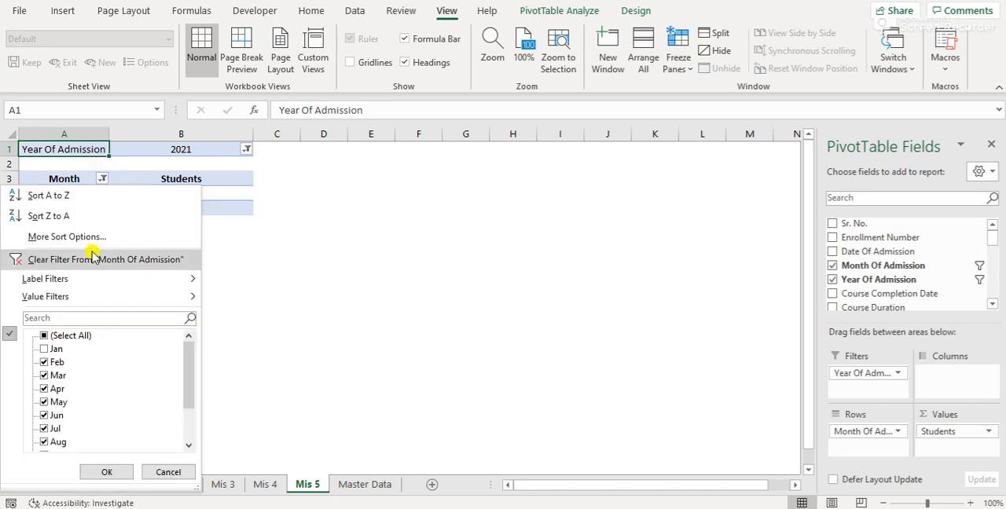
left_click(45, 362)
left_click(45, 349)
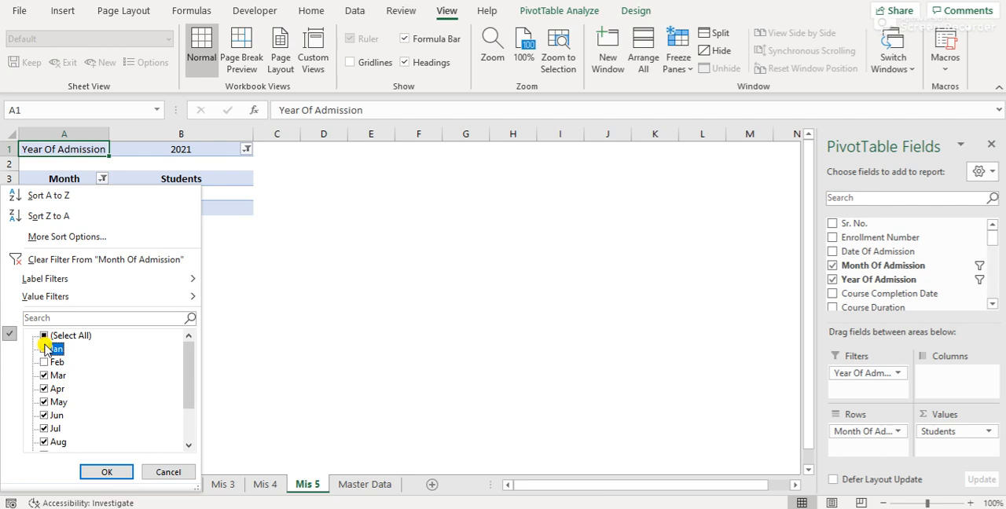
left_click(110, 471)
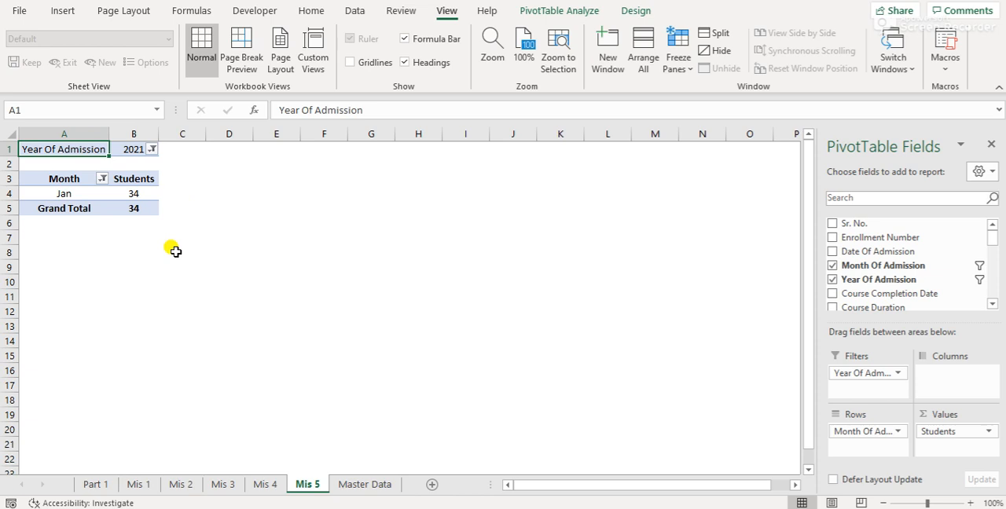
Go back through the Mis sheets to the query list on Part 1
key("ctrl+Page_Up")
key("ctrl+Page_Up")
key("ctrl+Page_Up")
key("ctrl+Page_Up")
key("ctrl+Page_Up")
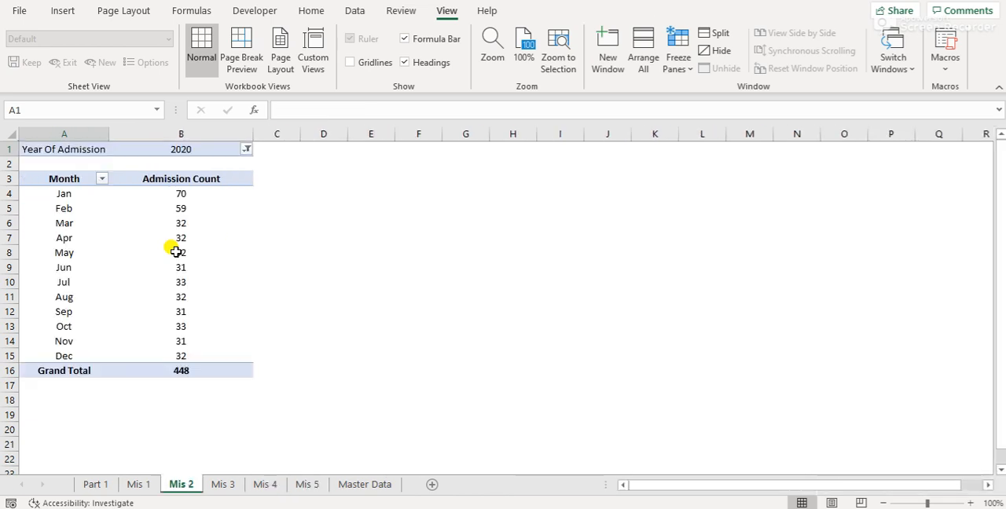
key("Right")
key("Down")
key("Left")
key("Up")
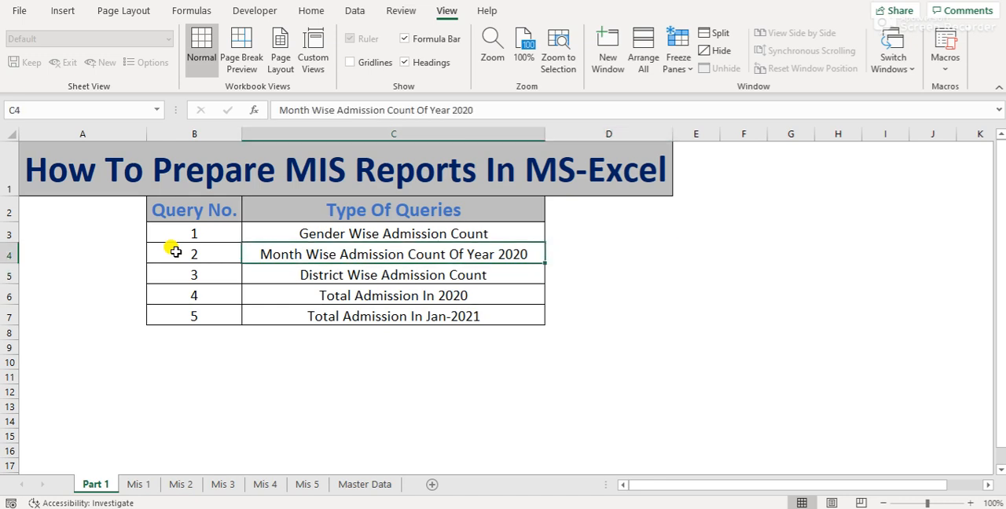
Highlight query numbers 1 to 5 on Part 1, and move to the Query No. header
key("Left")
key("Up")
key("ctrl+shift+Down")
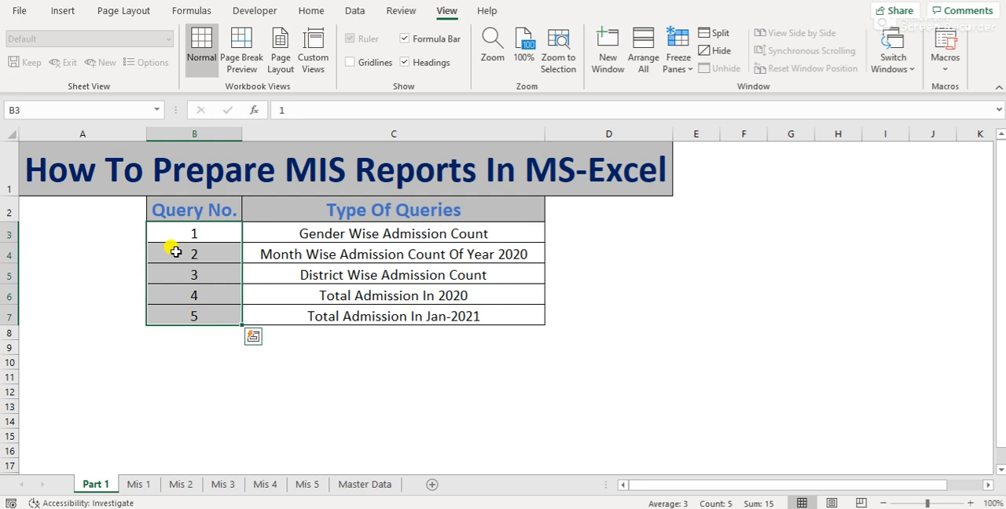
left_click(175, 252)
key("Up")
key("Up")
key("Up")
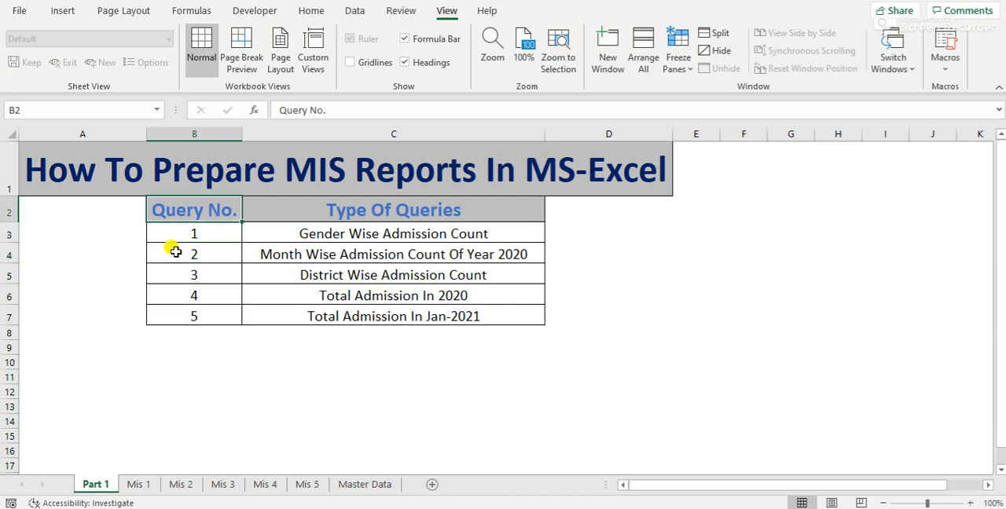